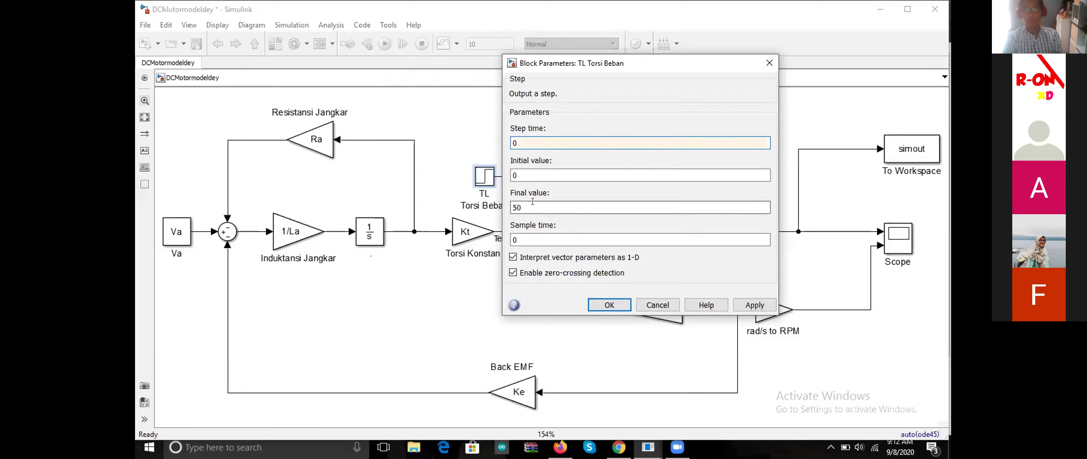
- Accept the TL load torque block's parameters and open the model configuration parameters
key("Return")
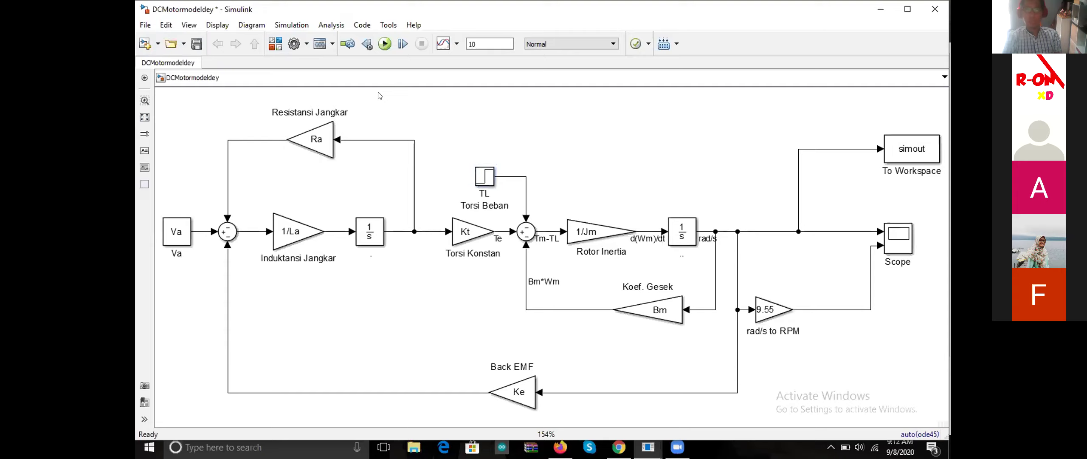
right_click(493, 146)
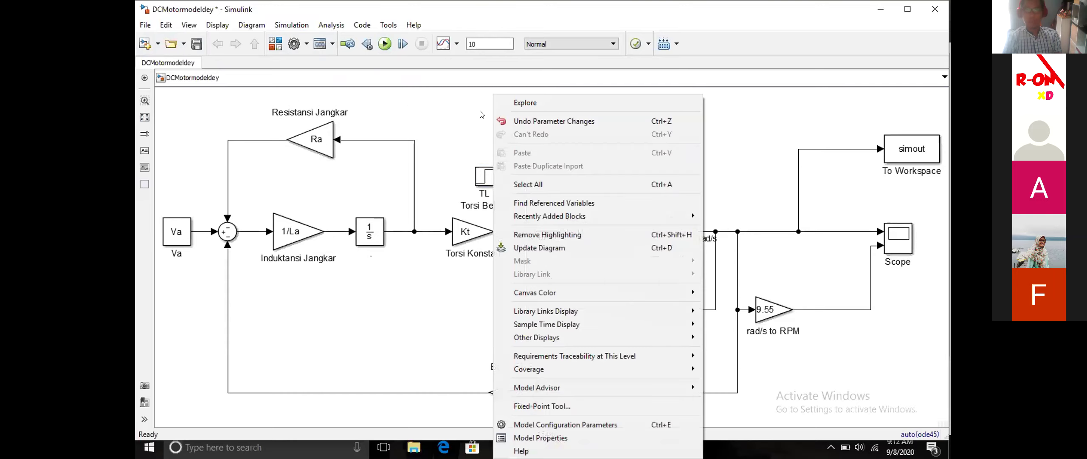
mouse_move(597, 325)
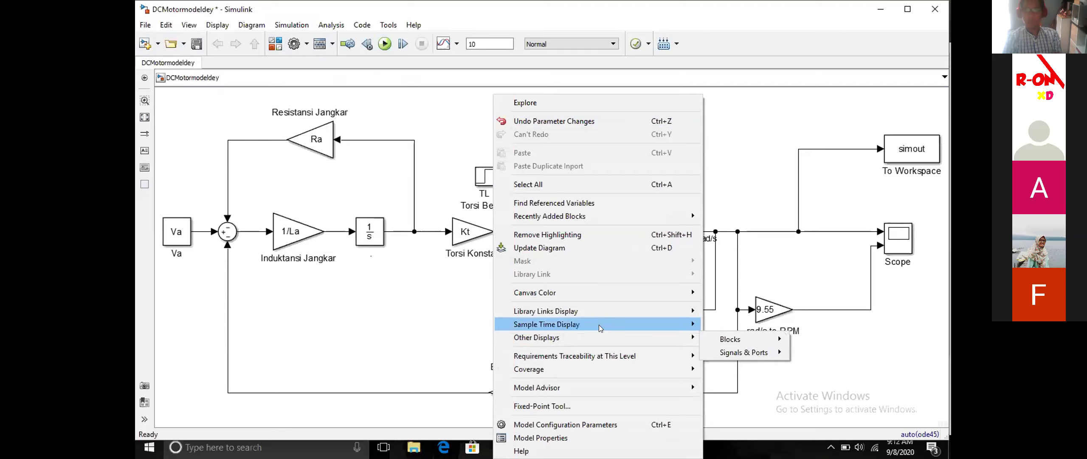
mouse_move(605, 339)
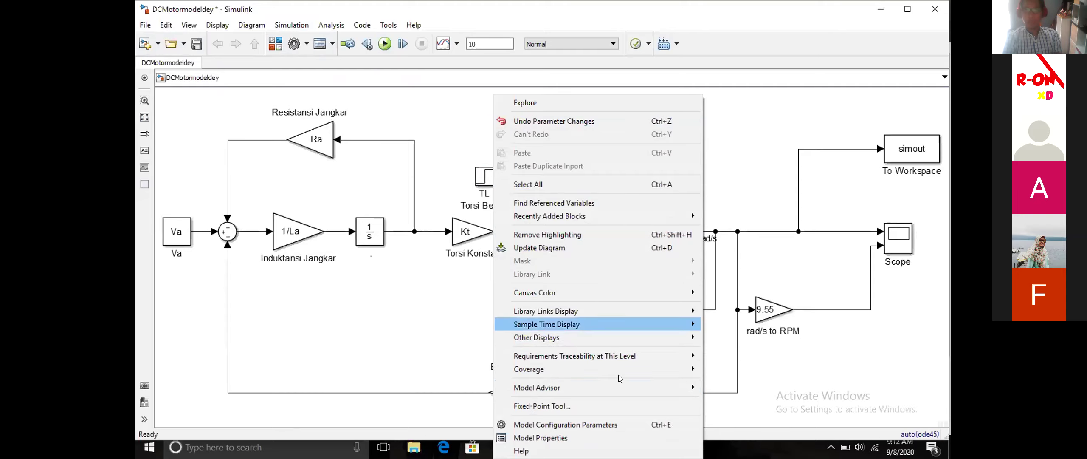
left_click(613, 425)
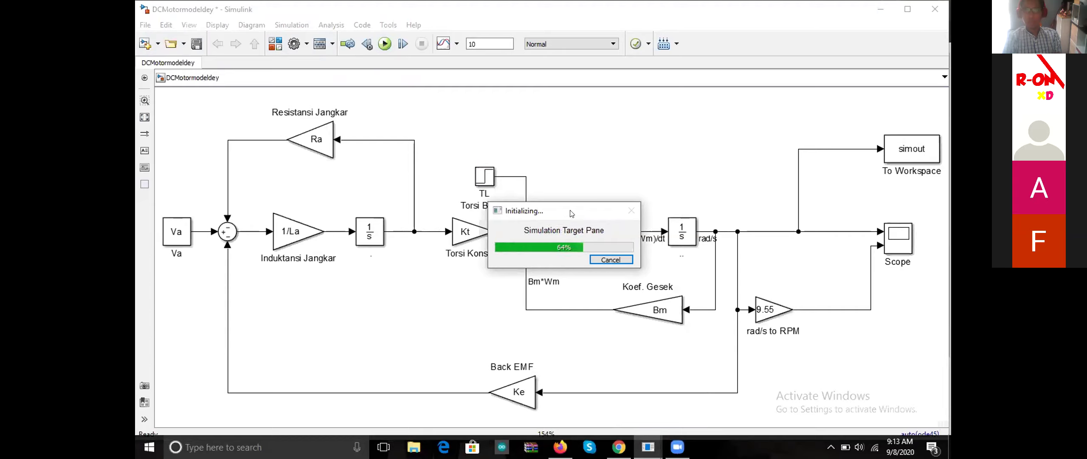
left_click_drag(567, 209, 417, 187)
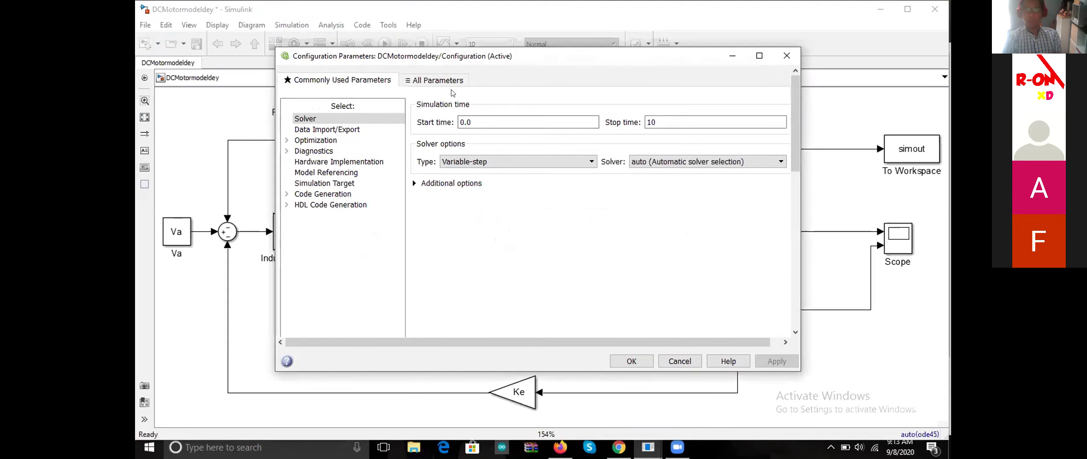
left_click_drag(571, 58, 469, 66)
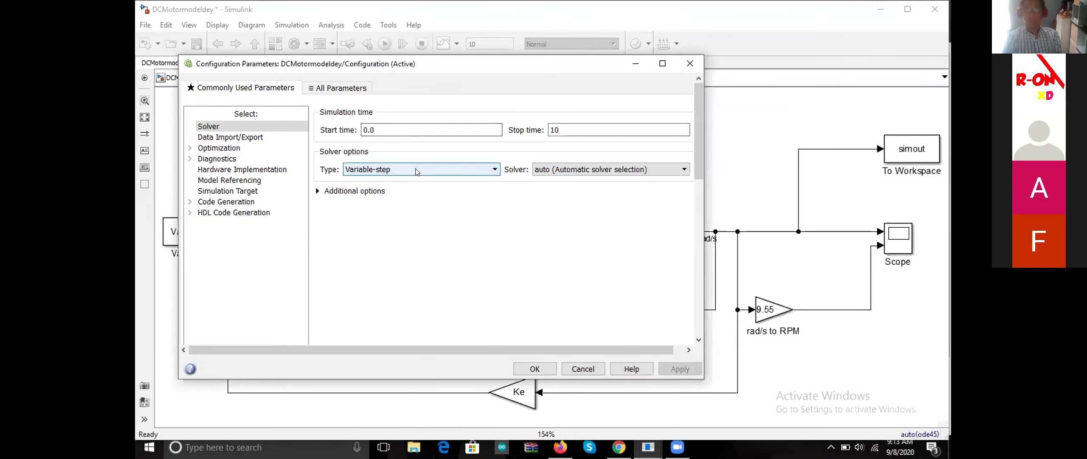
- Try the Fixed-step solver type, returning the type to Variable-step
left_click(493, 170)
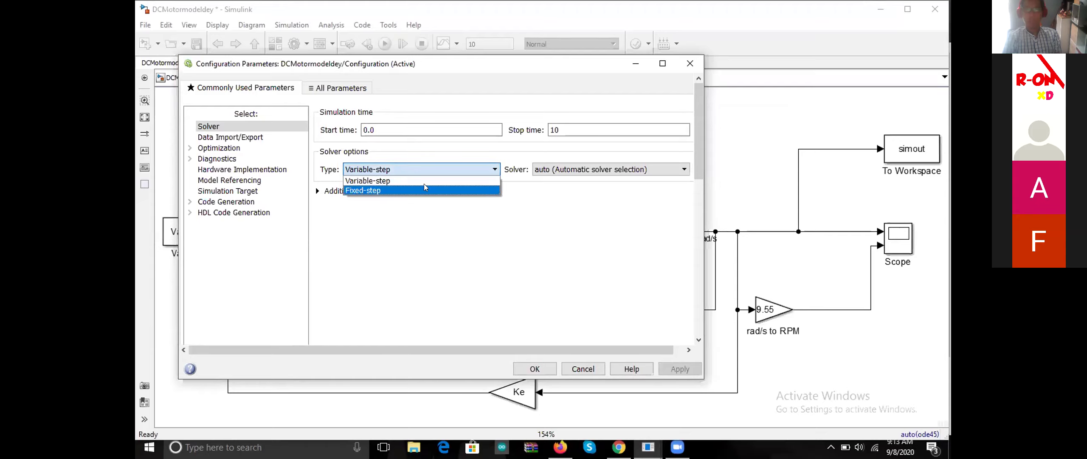
left_click(387, 191)
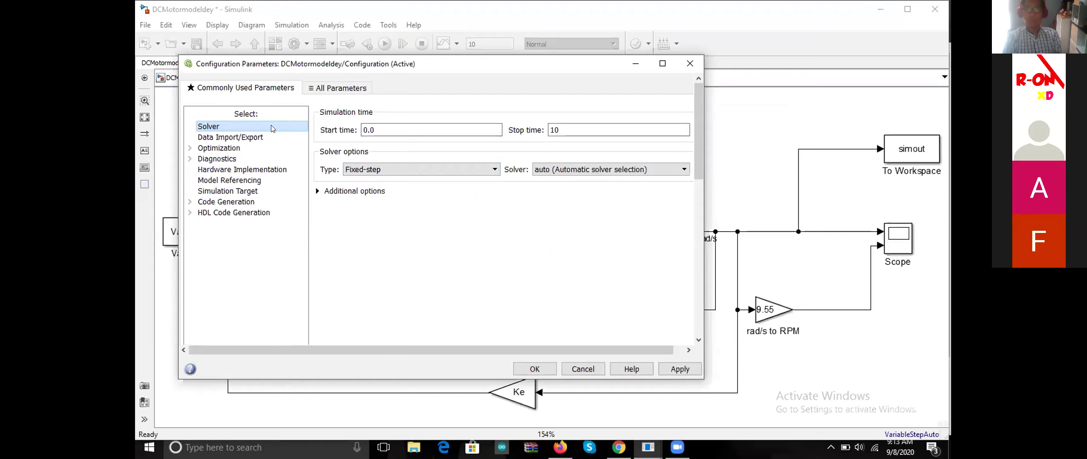
left_click(407, 170)
left_click(408, 178)
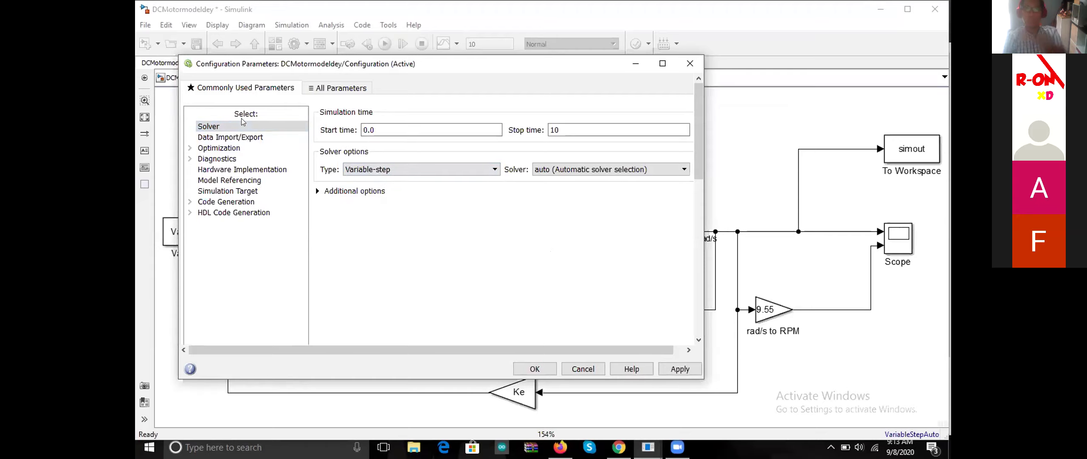
- Apply the ode23 (Bogacki-Shampine) solver with zero-crossing control set to Disable All, and run the simulation
left_click(605, 169)
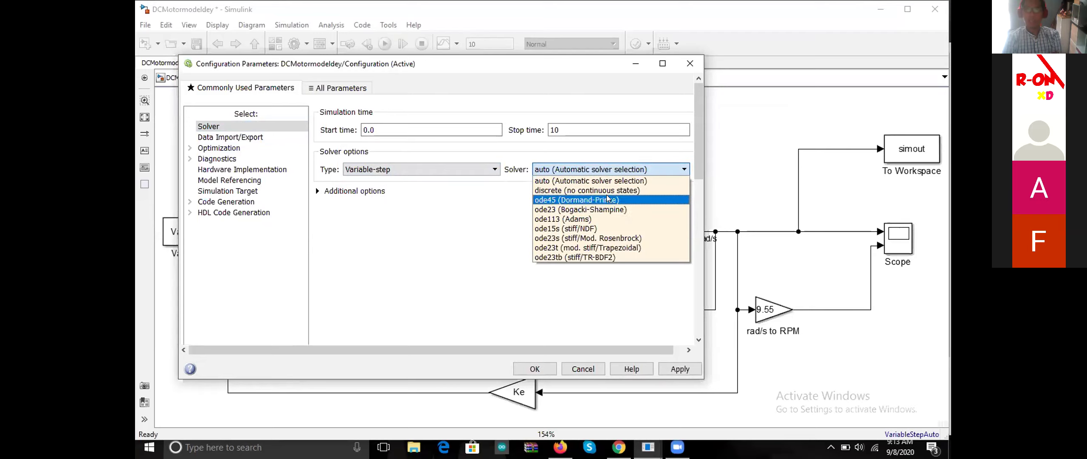
left_click(590, 209)
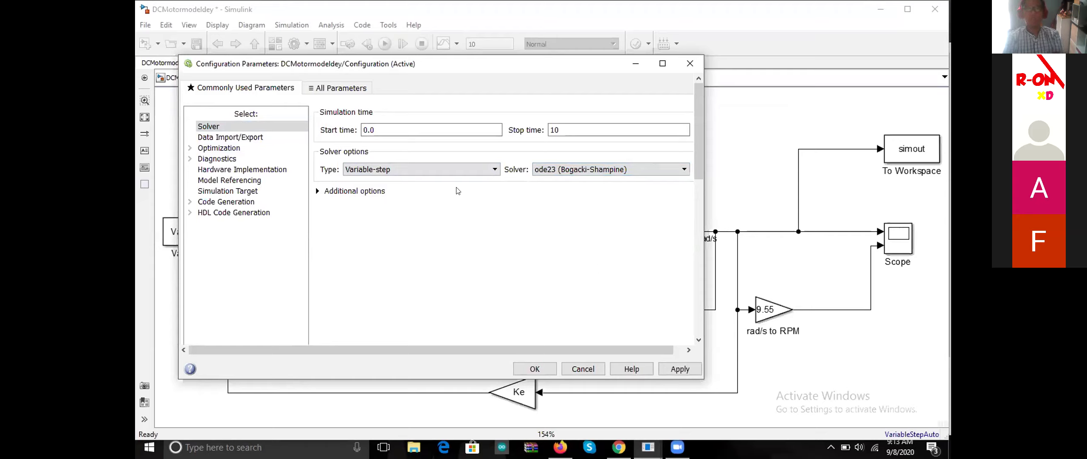
left_click(320, 191)
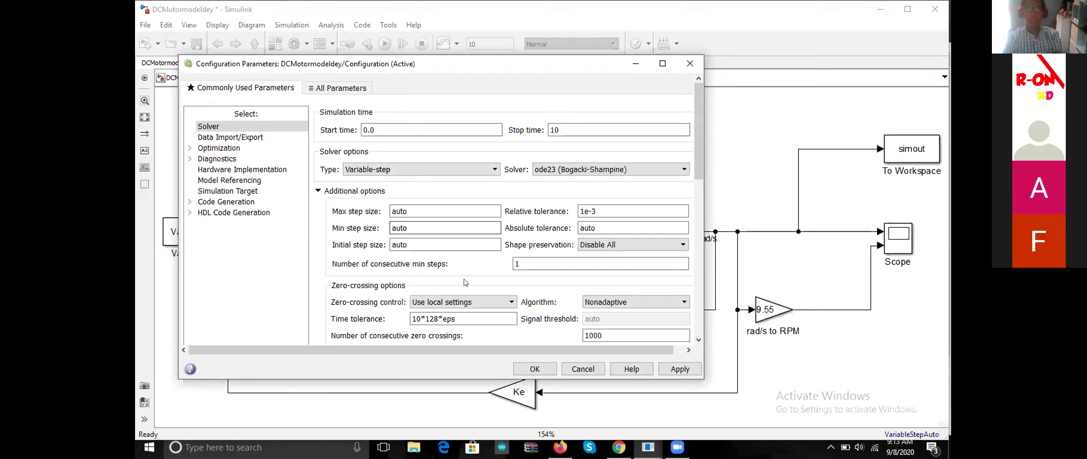
scroll(465, 280, "down", 3)
scroll(467, 257, "down", 1)
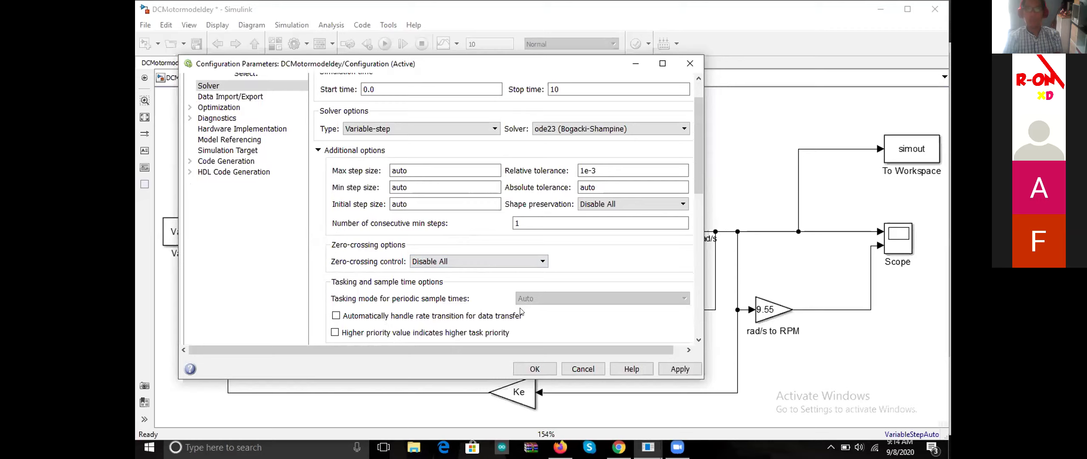
left_click(680, 369)
left_click(530, 372)
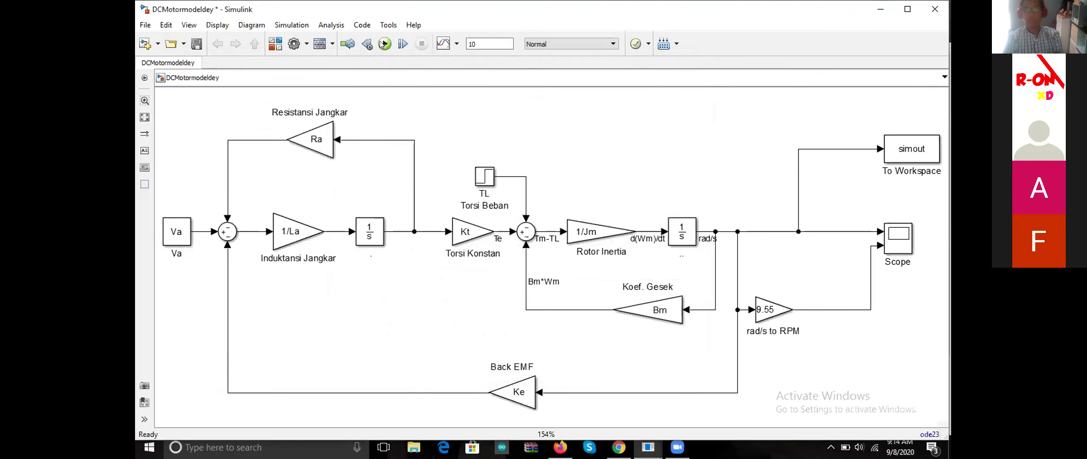
left_click(385, 43)
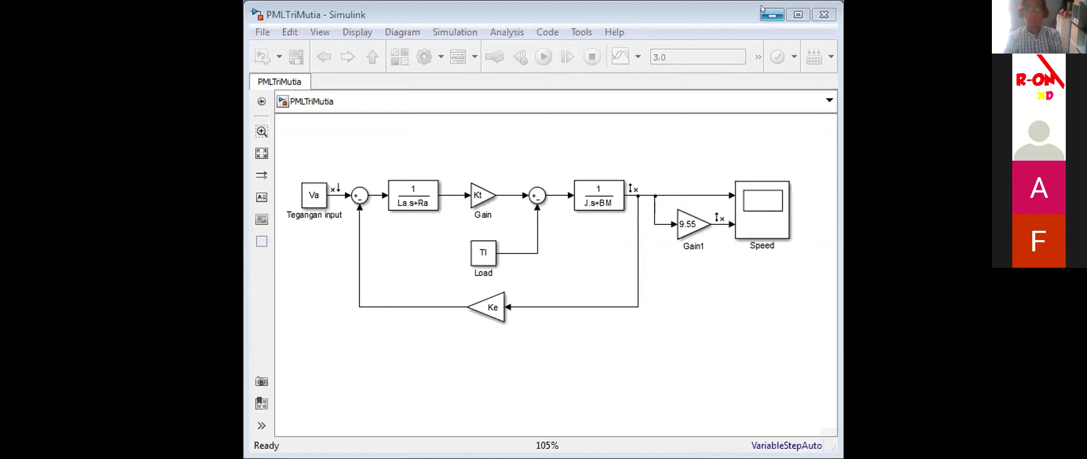
- Widen the window of the transfer-function motor model and open its configuration parameters
left_click(708, 13)
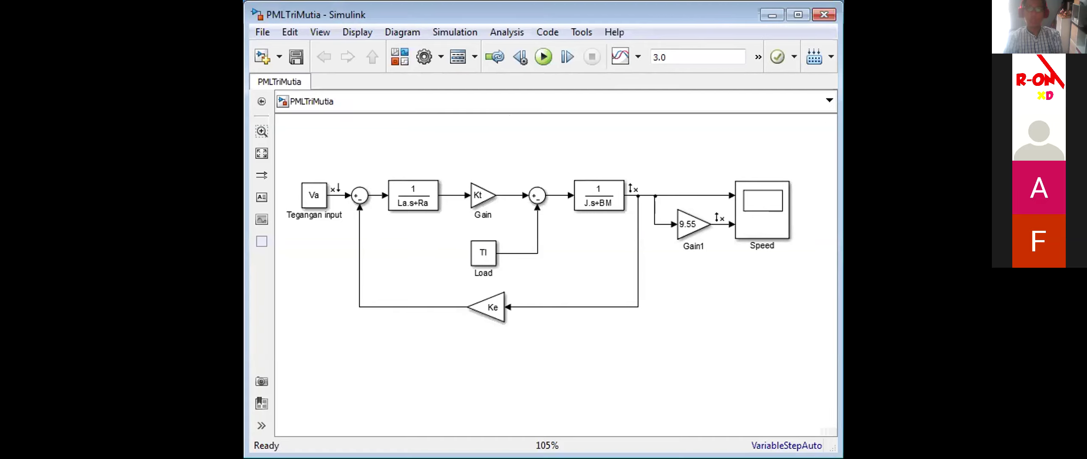
left_click_drag(831, 119, 930, 142)
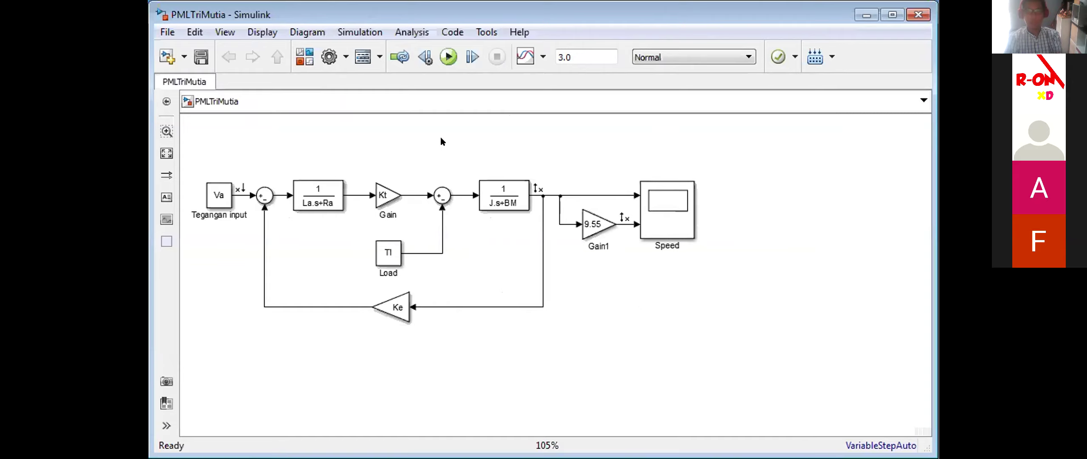
left_click(351, 34)
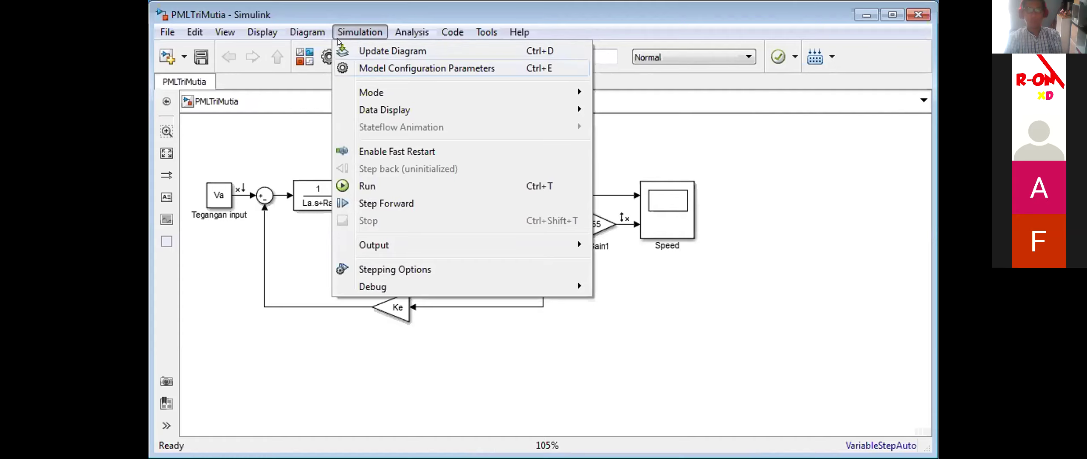
left_click(364, 68)
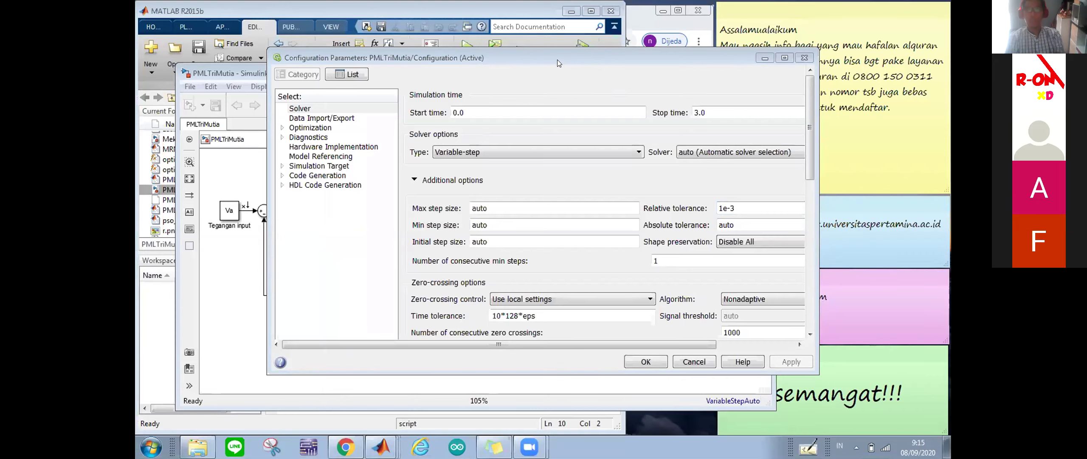
- Set the solver's relative tolerance to 1e-6, keep the stop time at 3.0, and apply the configuration
left_click_drag(558, 60, 465, 48)
key("BackSpace")
type("6")
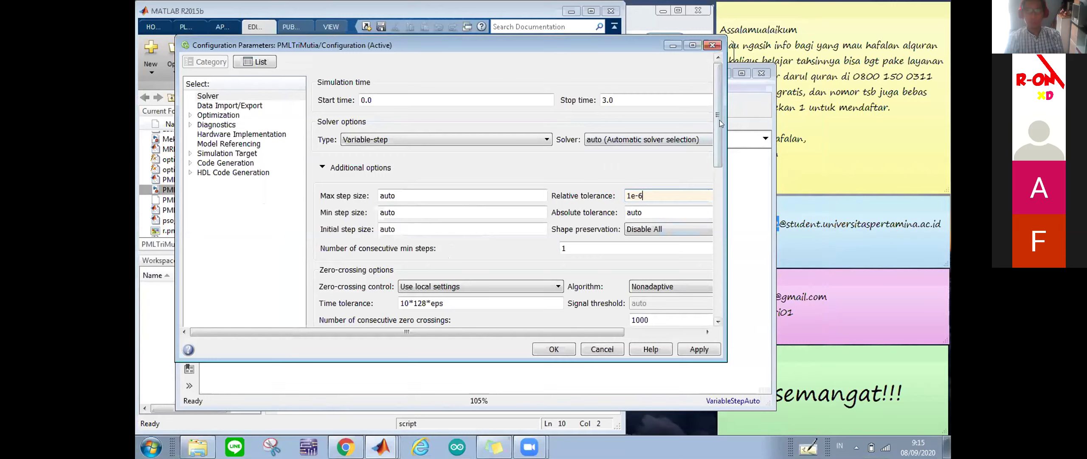
double_click(660, 96)
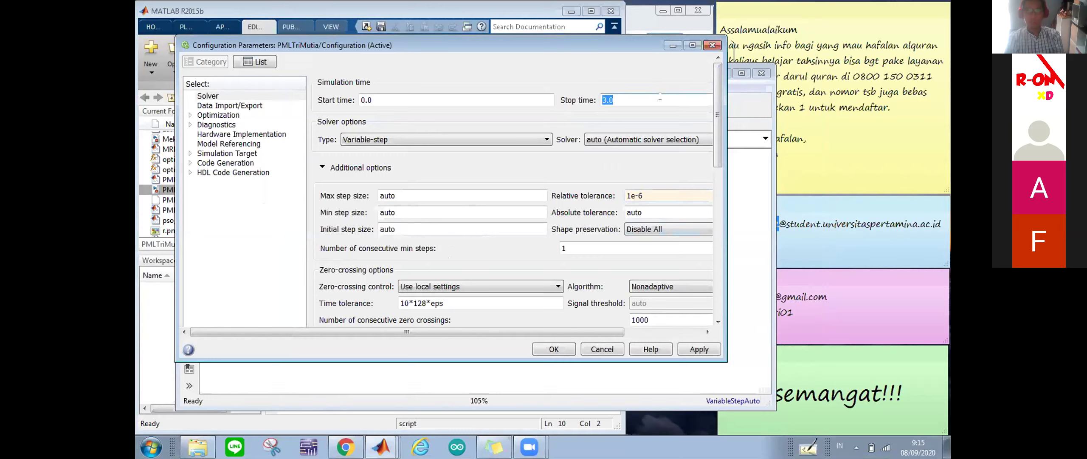
left_click(613, 100)
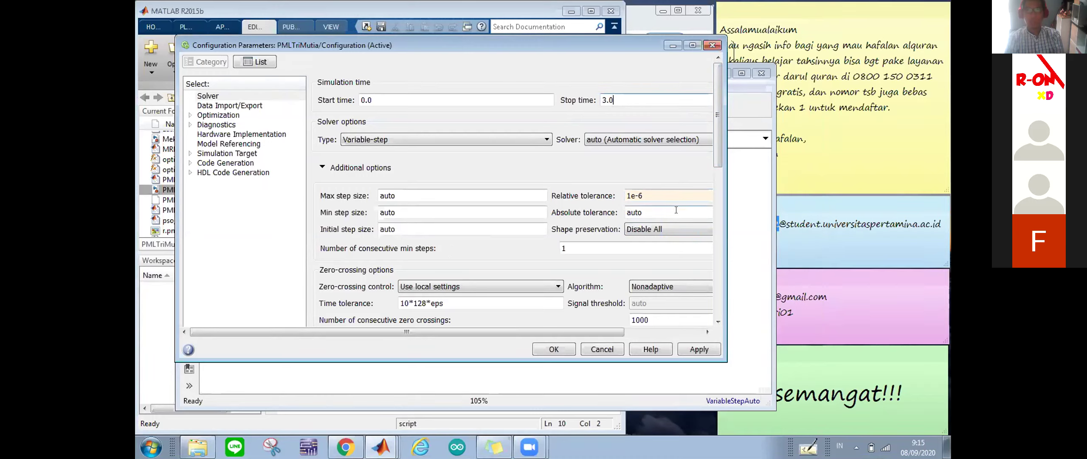
left_click(689, 349)
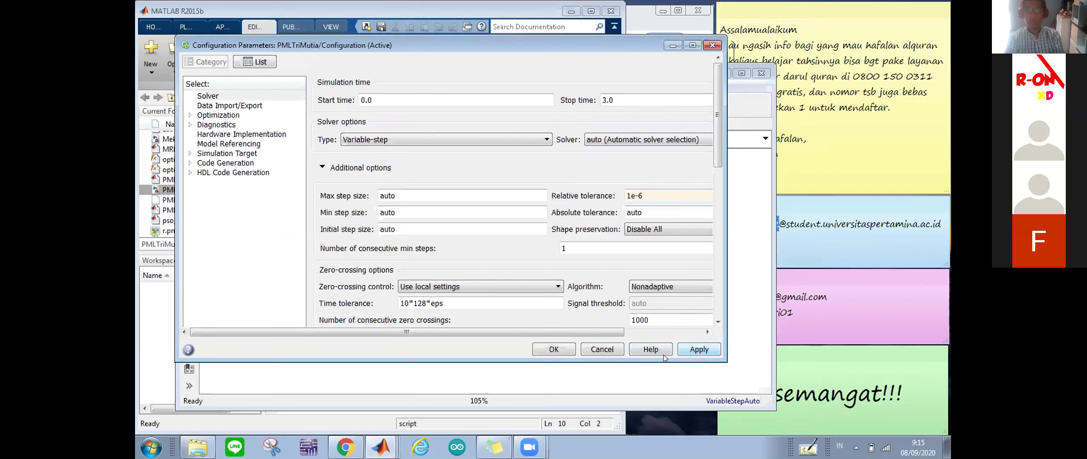
left_click(567, 349)
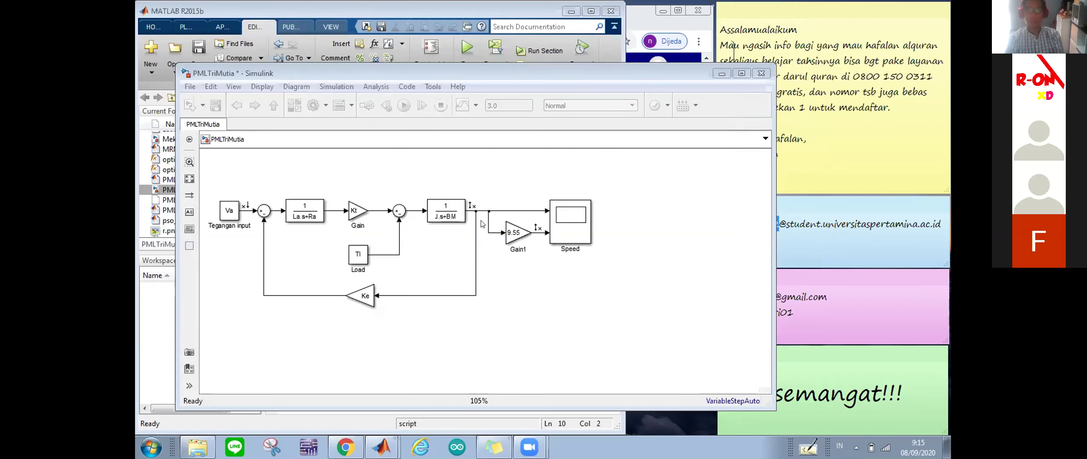
- Uncover the MATLAB editor and run the motor parameter script that simulates the model
left_click(517, 75)
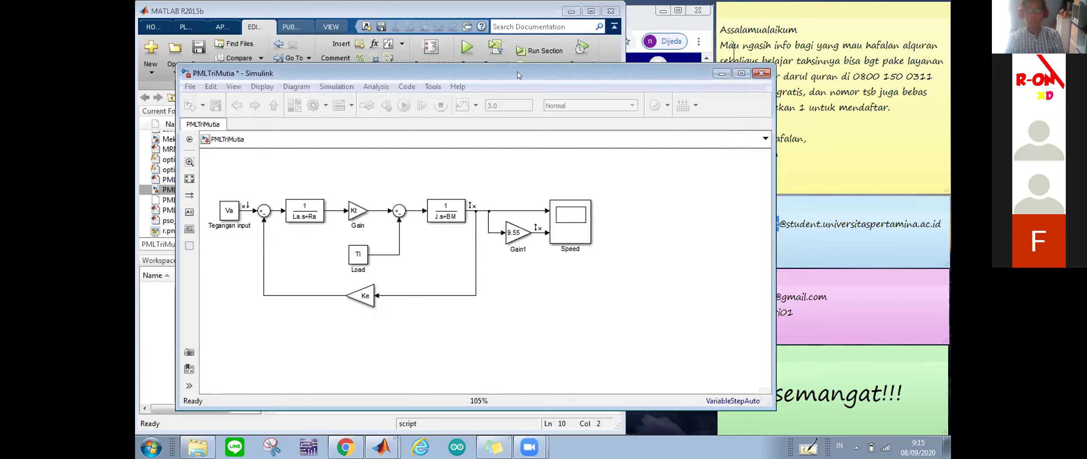
left_click_drag(517, 75, 664, 54)
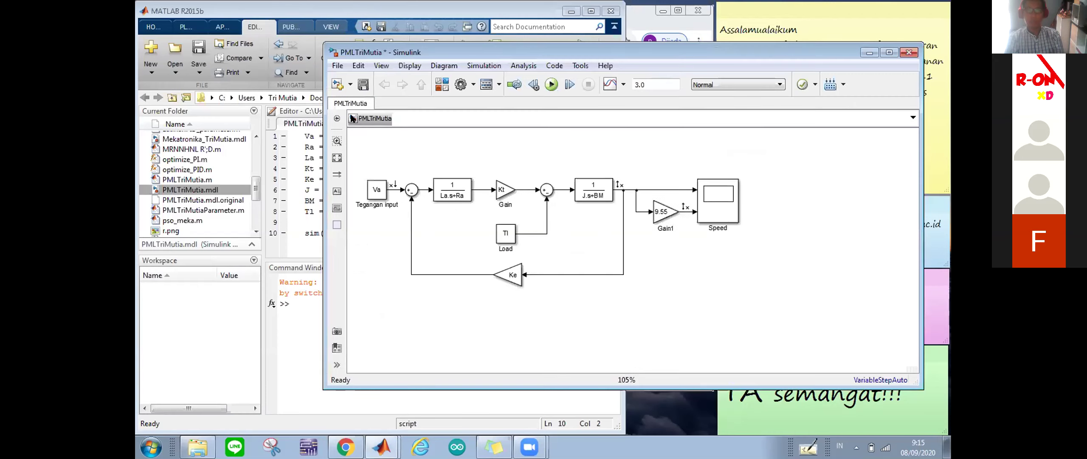
left_click(320, 147)
left_click(361, 179)
left_click(467, 49)
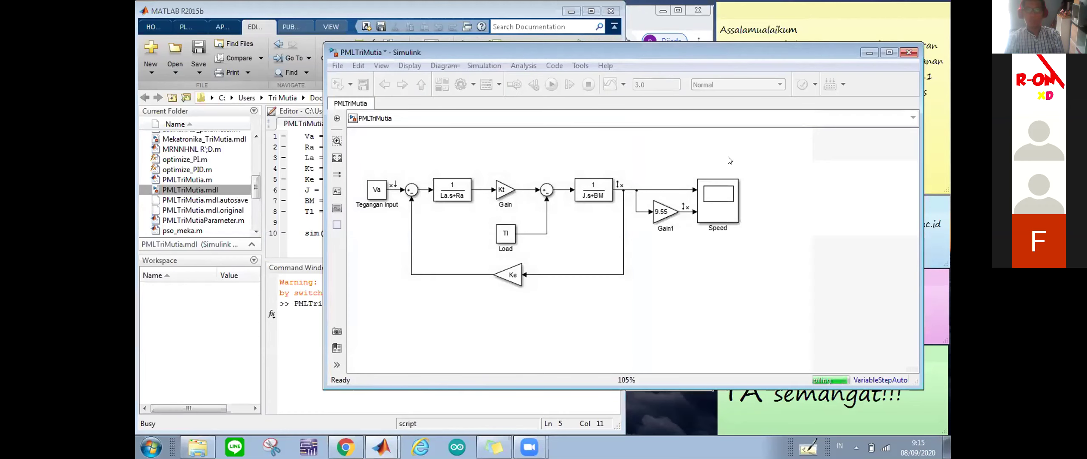
- Open the Speed scope and maximize it to examine the motor's speed response
left_click(720, 191)
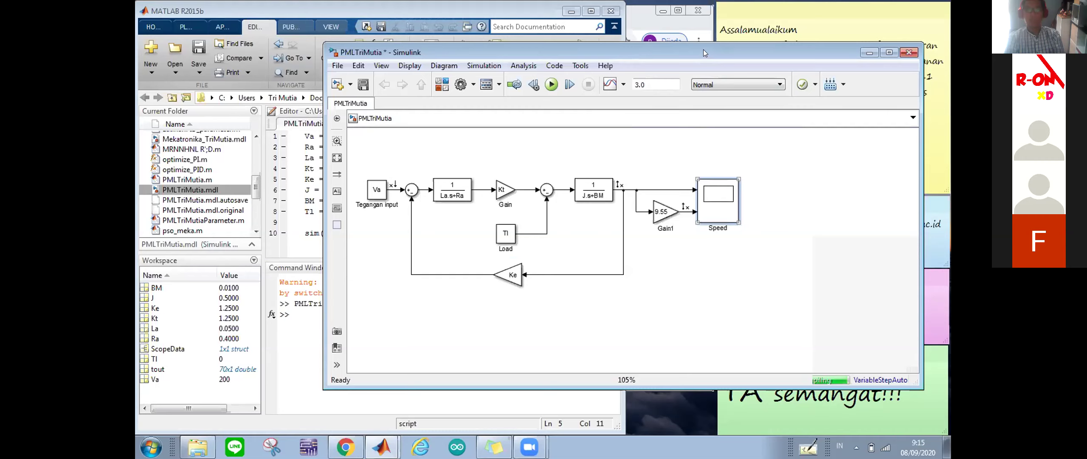
left_click_drag(704, 49, 563, 22)
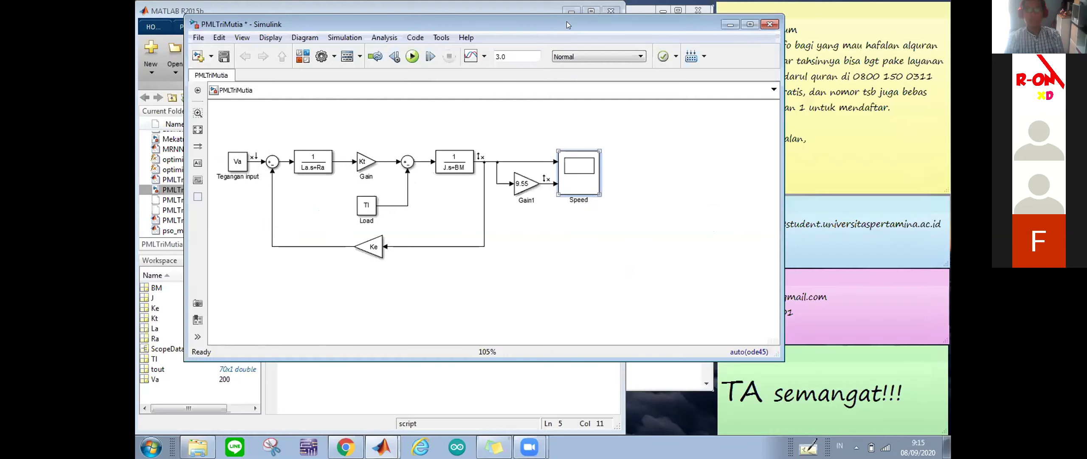
double_click(585, 178)
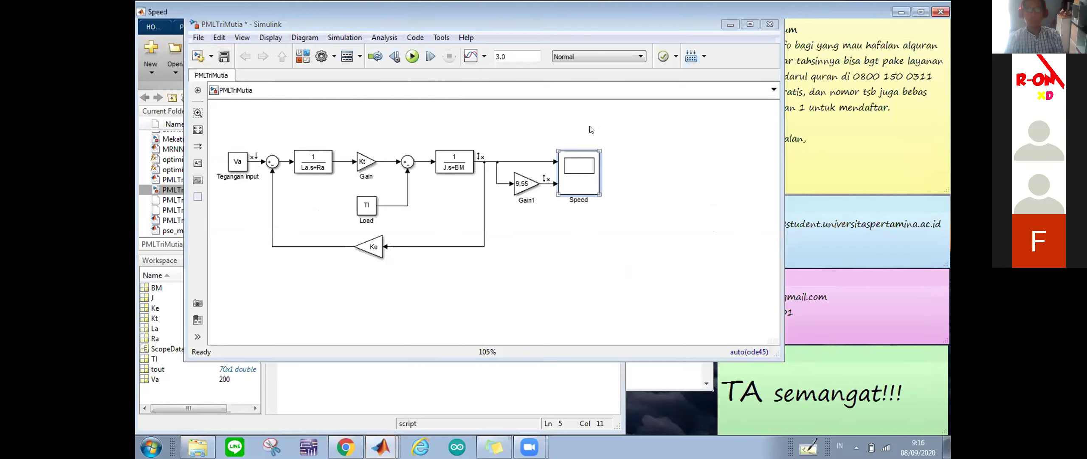
double_click(571, 175)
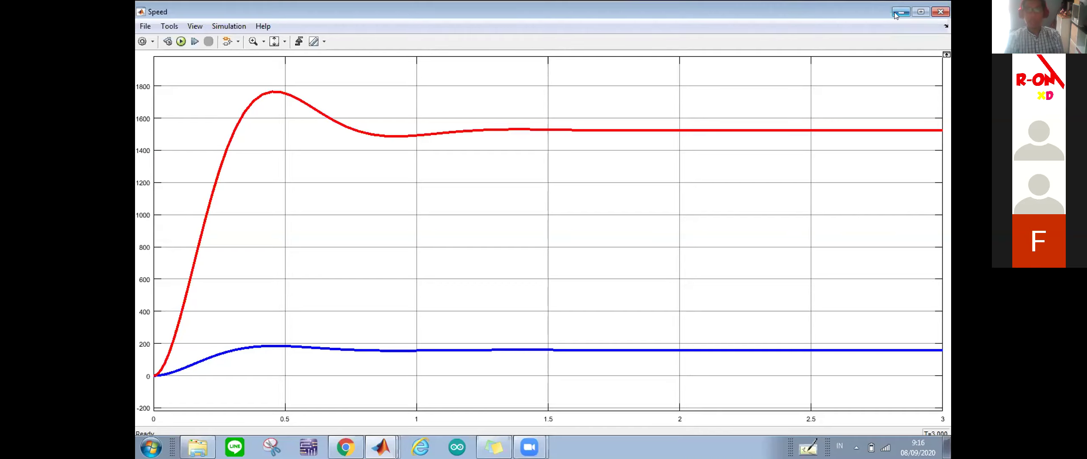
left_click(921, 11)
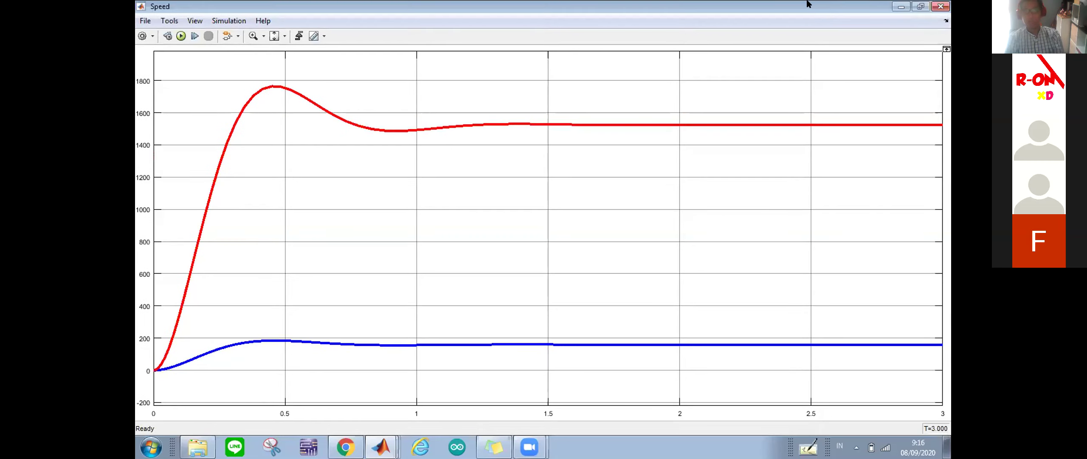
- Return from the scope to the MATLAB workspace and select the ScopeData variable
left_click(921, 6)
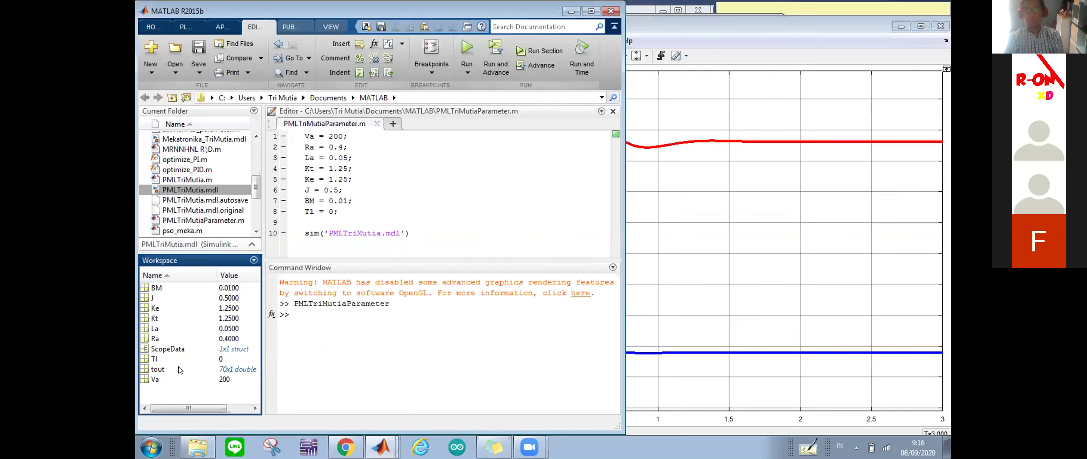
left_click(179, 369)
left_click(176, 351)
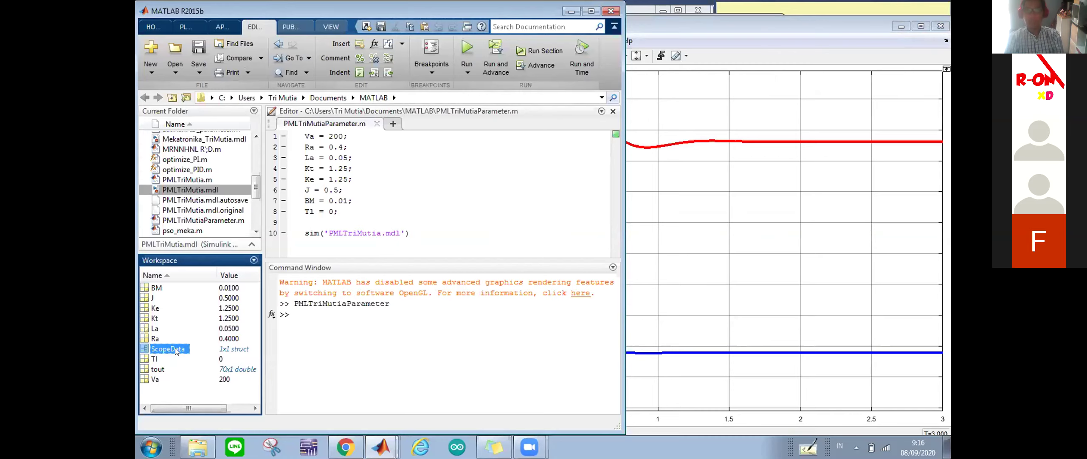
- Open ScopeData in the workspace, drill into the first signal's values, and look through the column of samples
double_click(176, 350)
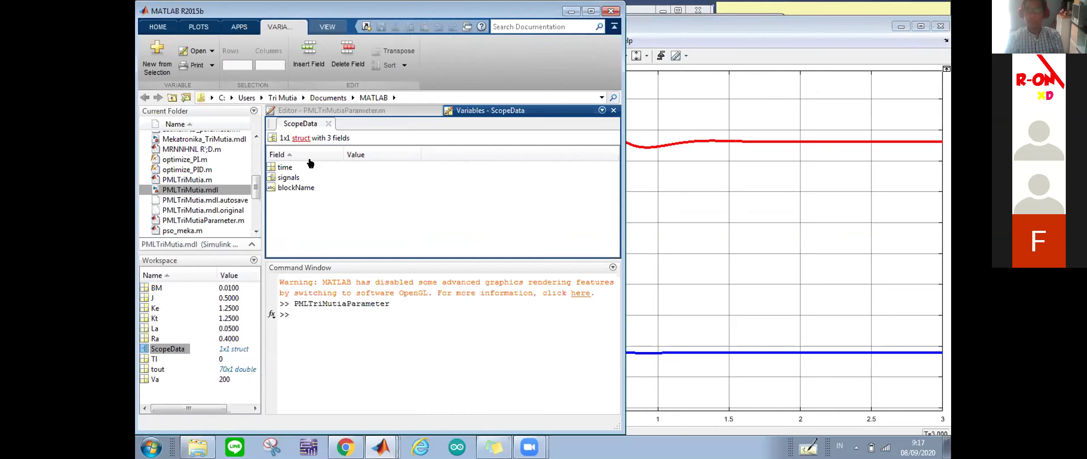
left_click(287, 180)
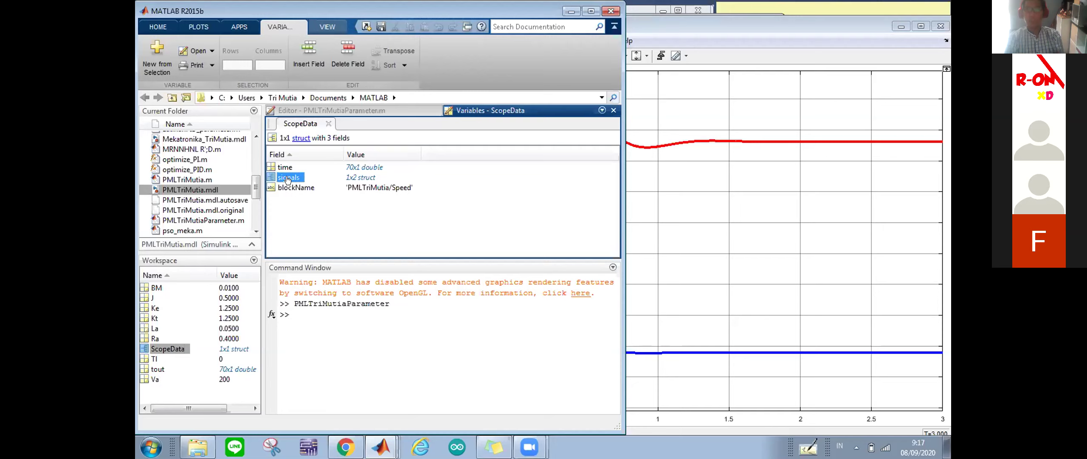
double_click(288, 179)
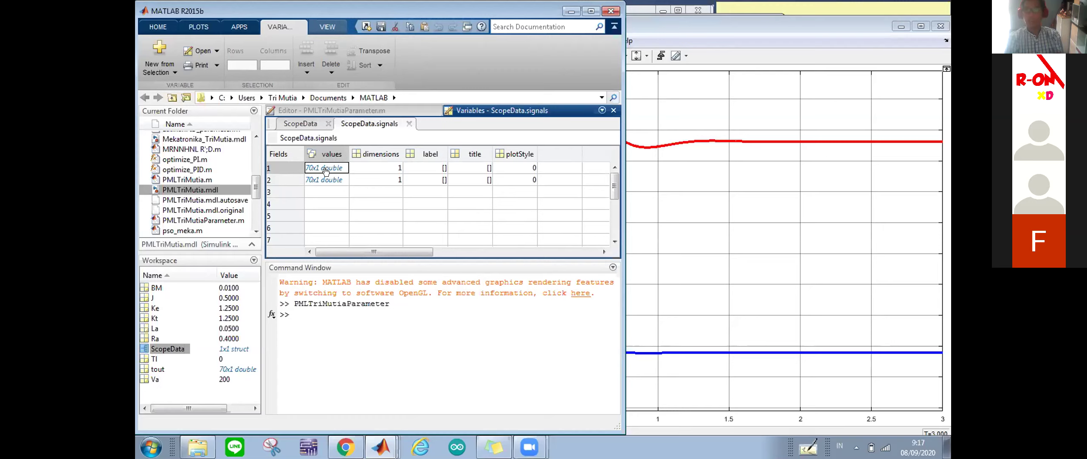
double_click(325, 168)
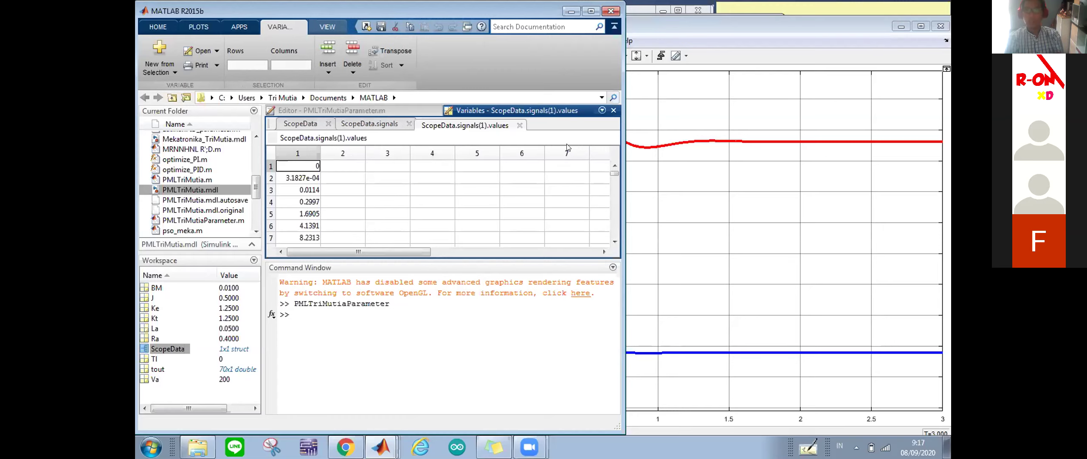
left_click_drag(609, 173, 609, 228)
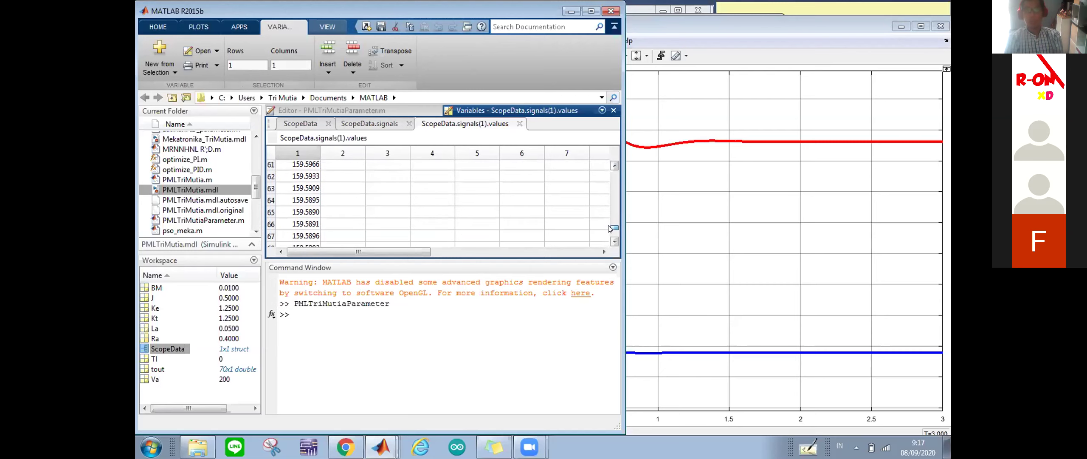
left_click_drag(607, 190, 609, 164)
- Bring the Speed scope to the front, reposition it, and widen its window to examine the response curves
left_click(738, 42)
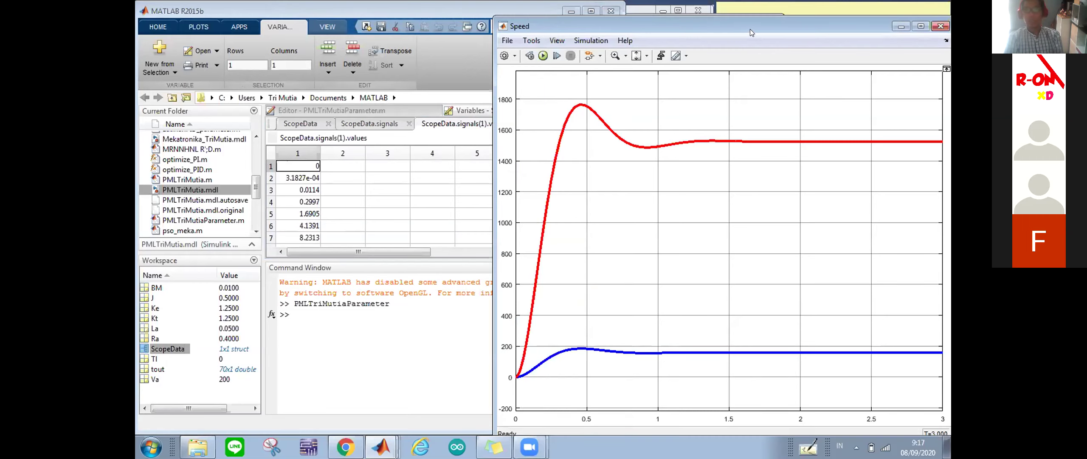
left_click_drag(754, 32, 490, 25)
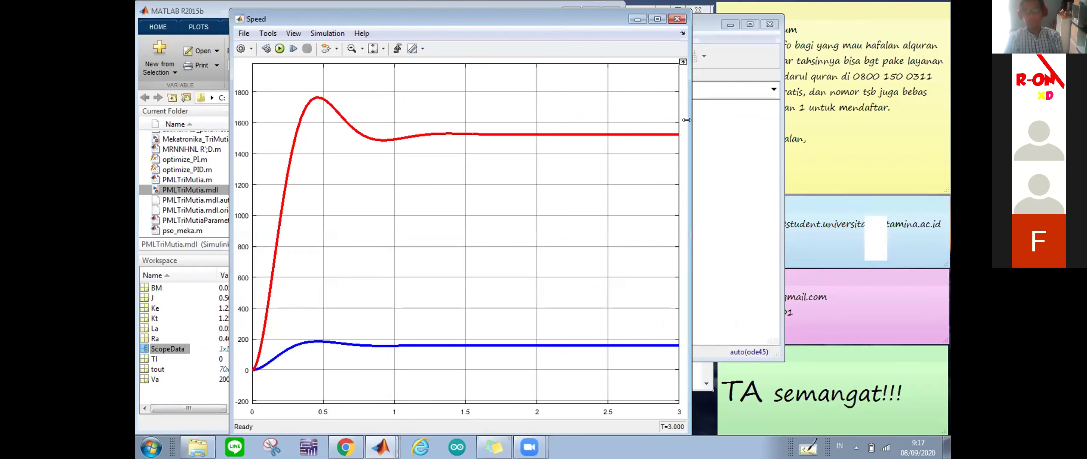
left_click_drag(687, 119, 753, 127)
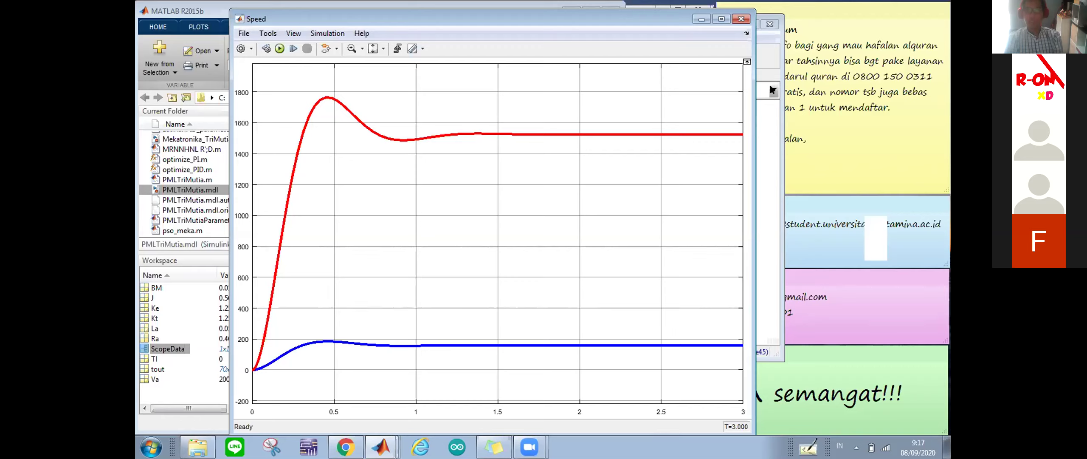
- In the motor model's configuration parameters, set the solver's relative tolerance to 1e-12 and apply the change
left_click(764, 65)
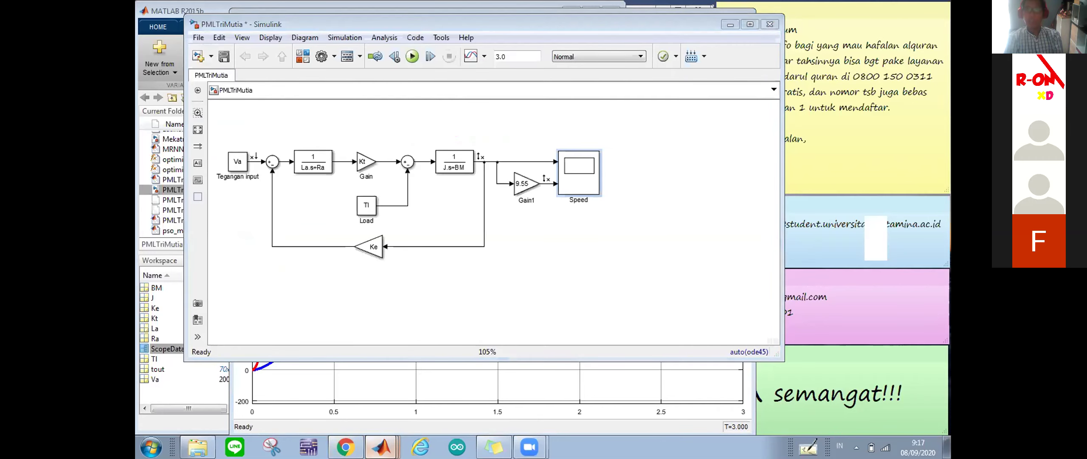
left_click(522, 242)
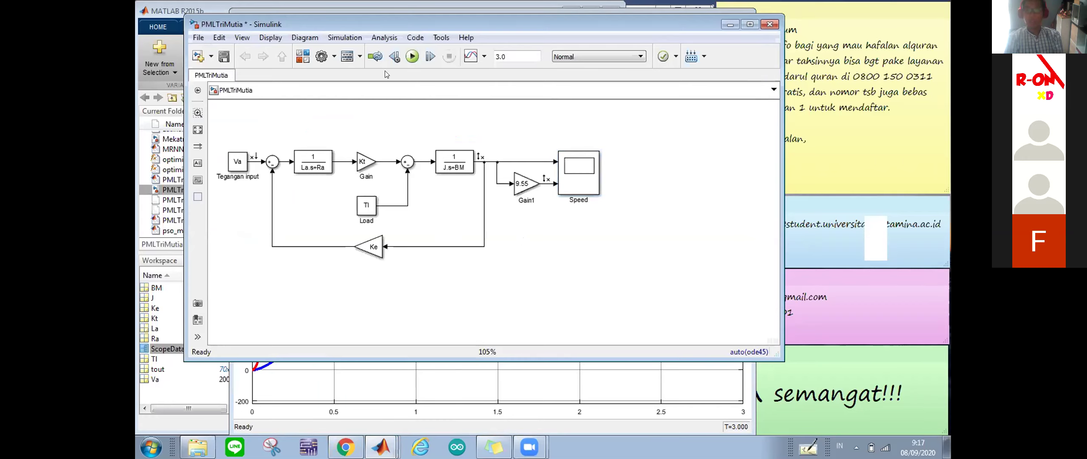
left_click_drag(387, 22, 392, 28)
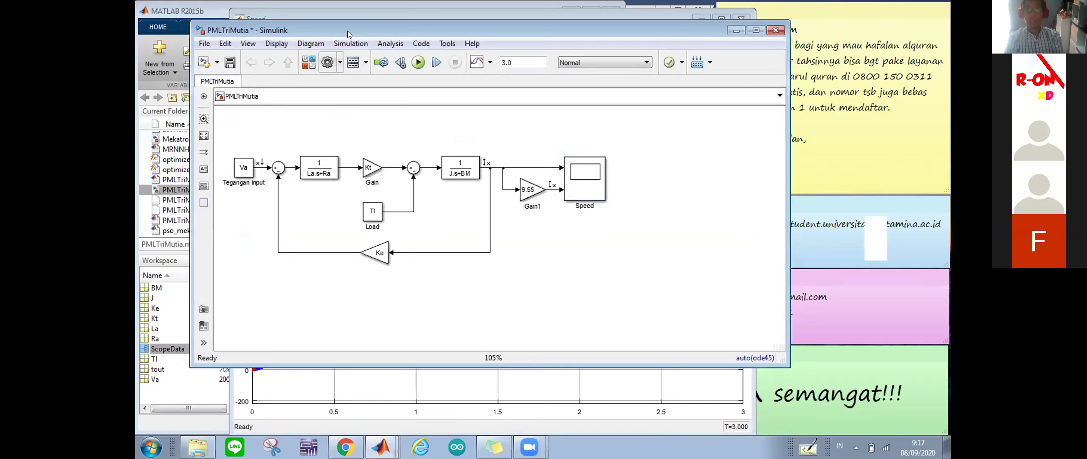
left_click(350, 44)
left_click(359, 70)
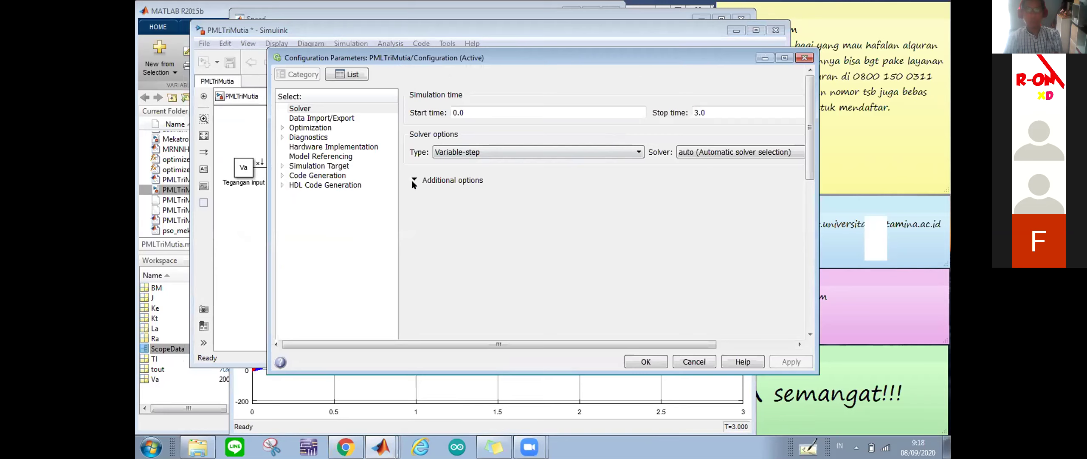
left_click(413, 181)
double_click(733, 208)
type("1e-12")
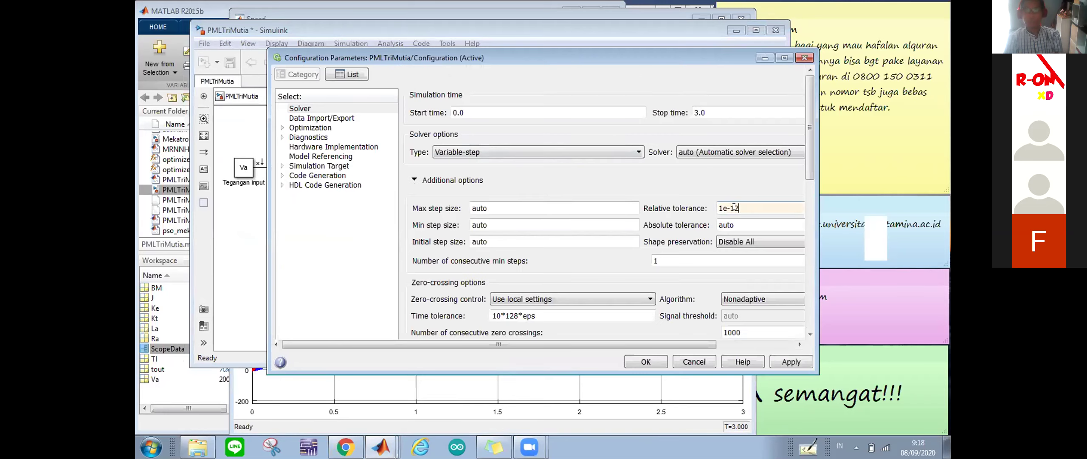
left_click(780, 362)
left_click(646, 361)
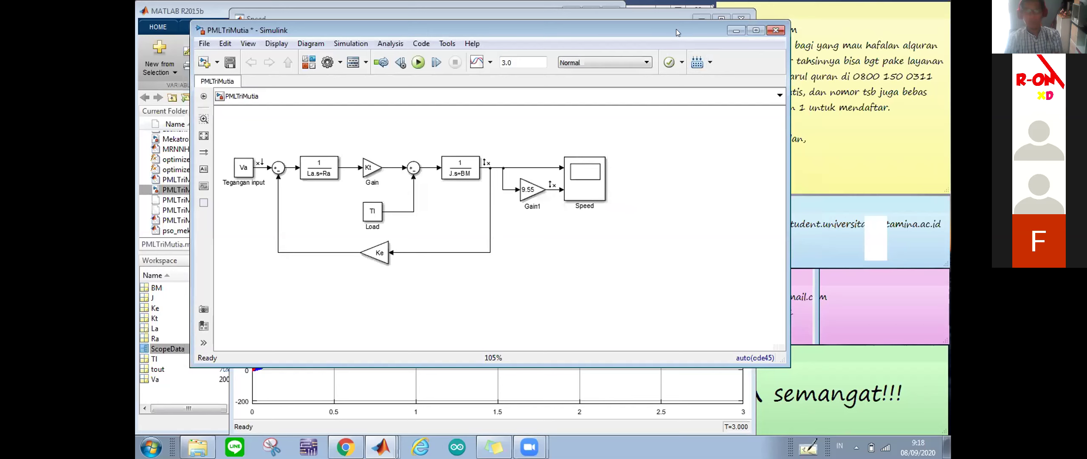
- Uncover the MATLAB window, return to the motor parameter script, and run it to simulate the model again
left_click_drag(488, 29, 603, 13)
left_click(304, 34)
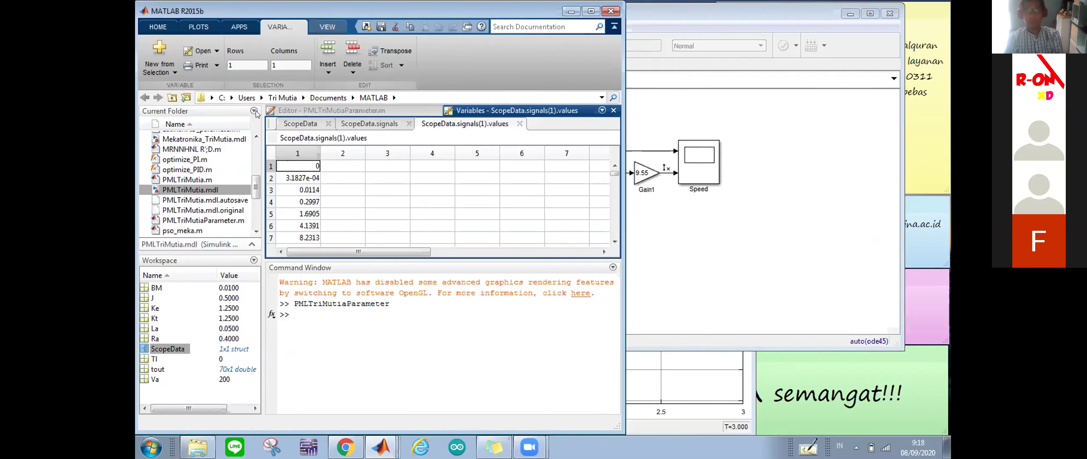
left_click(312, 111)
left_click(466, 48)
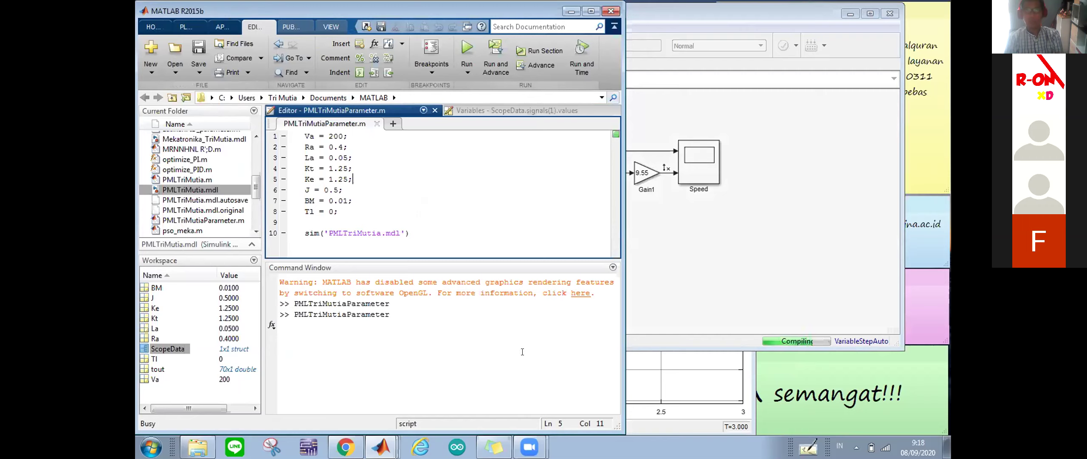
- Switch to the Simulink model, open its Speed scope, and widen the plot to view the new response
left_click(381, 447)
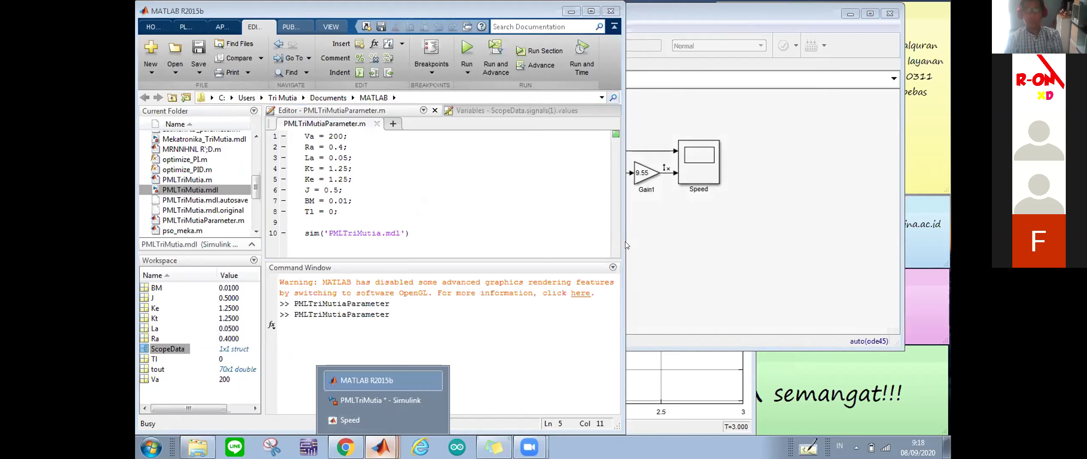
left_click(366, 400)
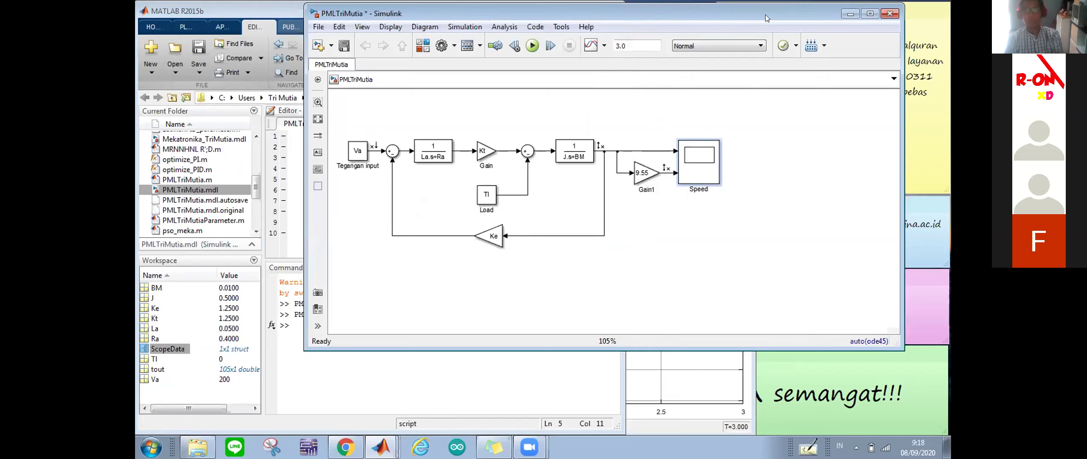
left_click_drag(765, 18, 634, 40)
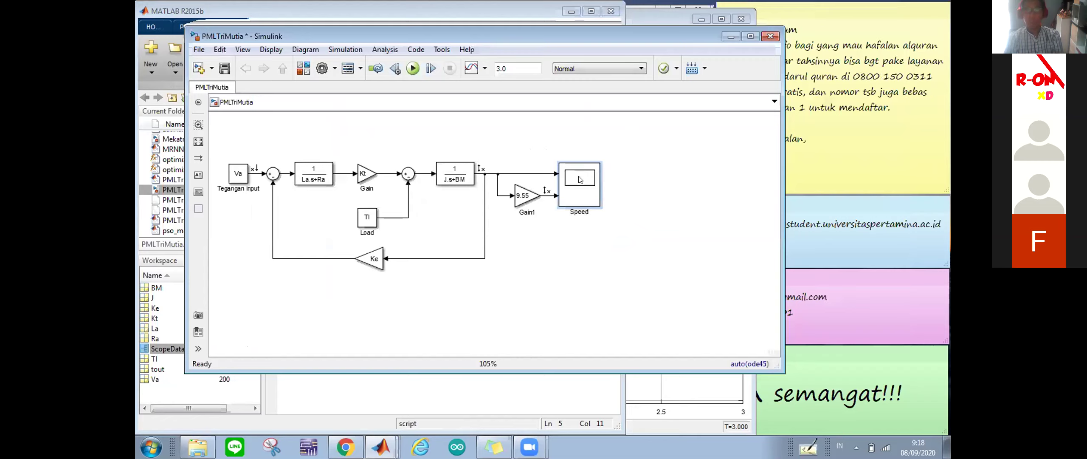
double_click(580, 180)
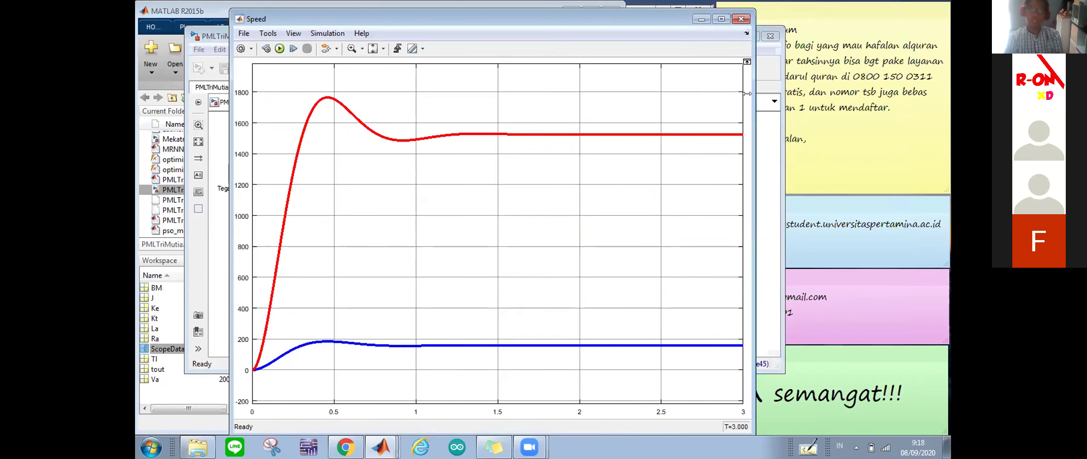
left_click_drag(747, 93, 831, 93)
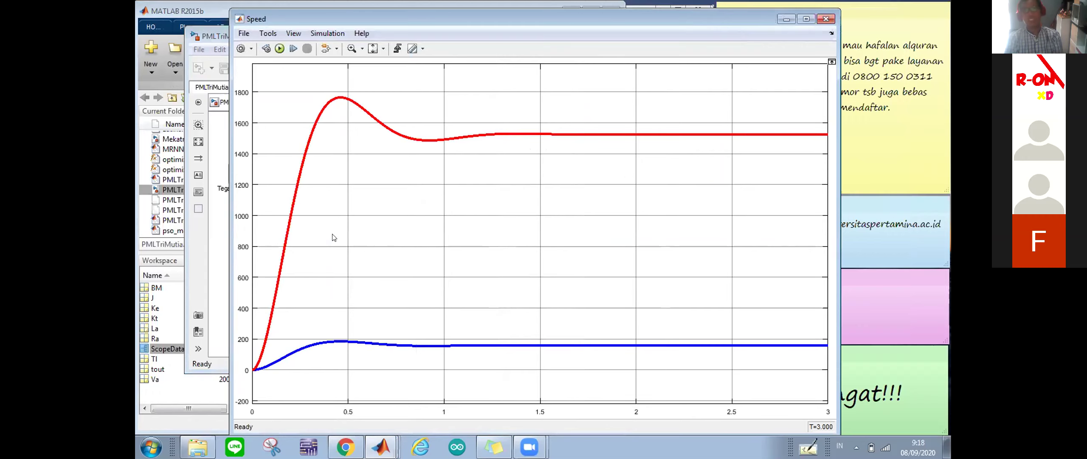
- Check the size of the tout variable in the MATLAB workspace, and return to the Speed scope
left_click(186, 389)
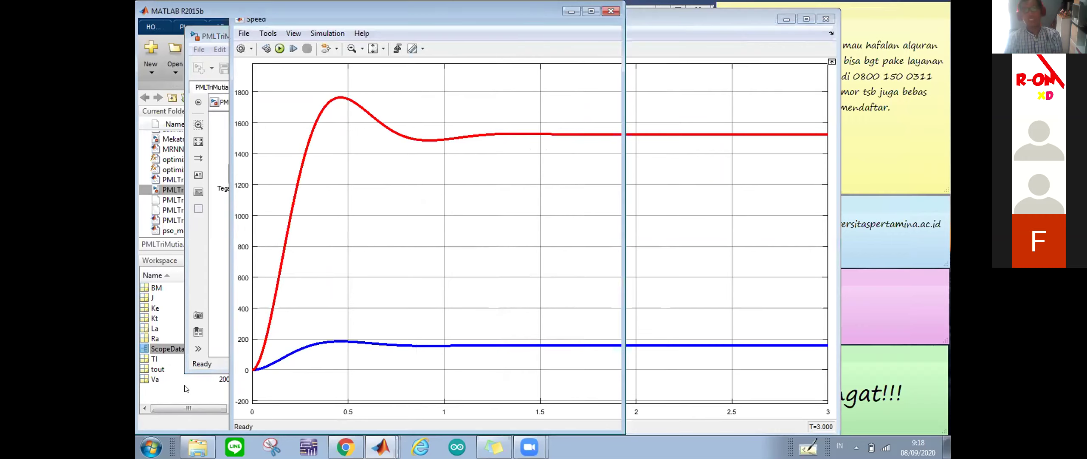
left_click(161, 369)
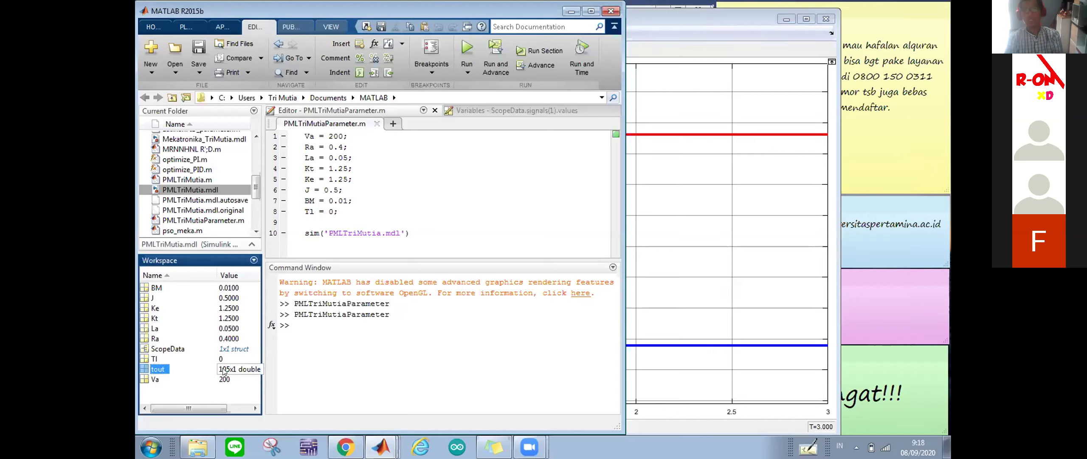
left_click(684, 90)
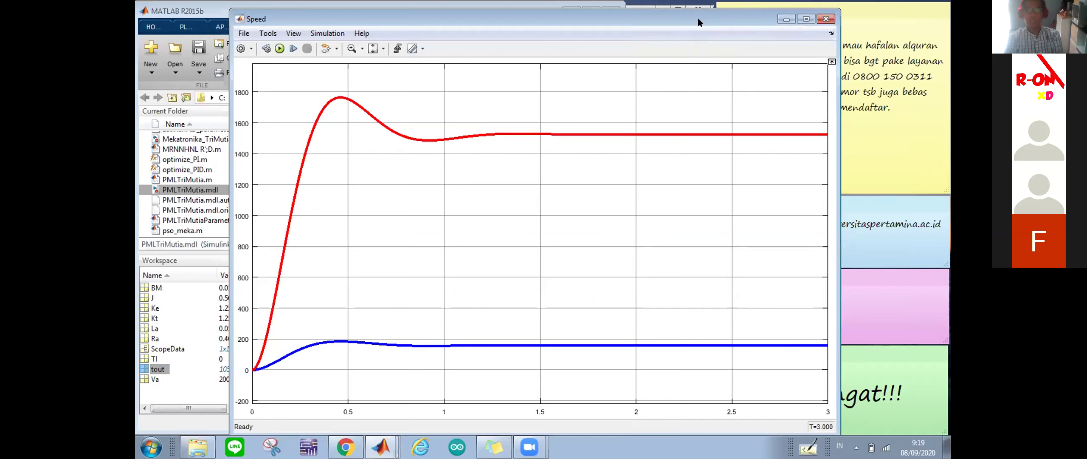
left_click_drag(700, 21, 655, 18)
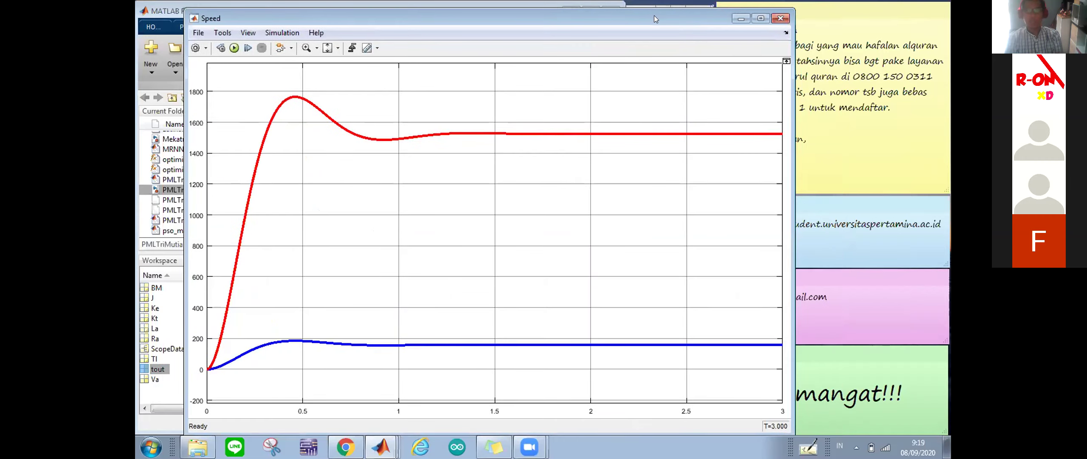
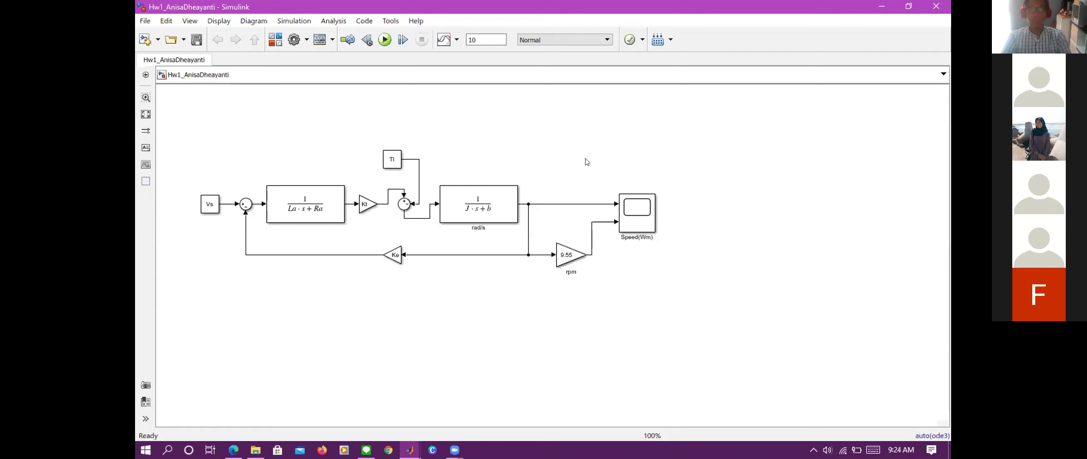
- Inspect the block parameters of the Tl load constant and close them without changes
left_click(394, 164)
left_click(394, 165)
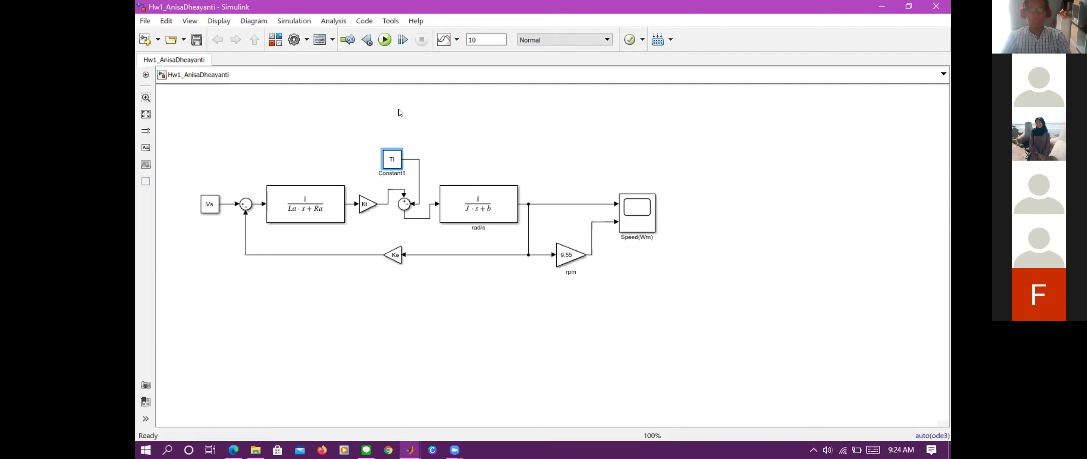
double_click(393, 157)
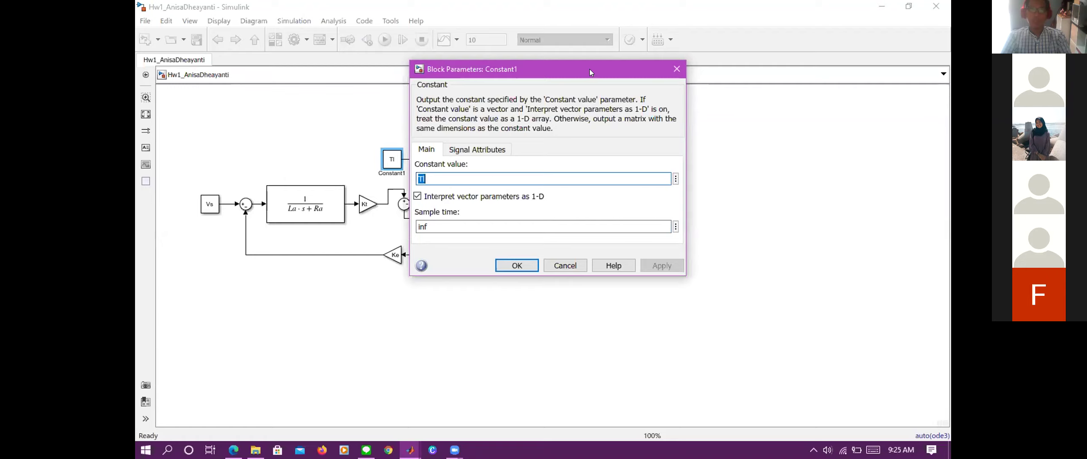
left_click_drag(590, 68, 607, 101)
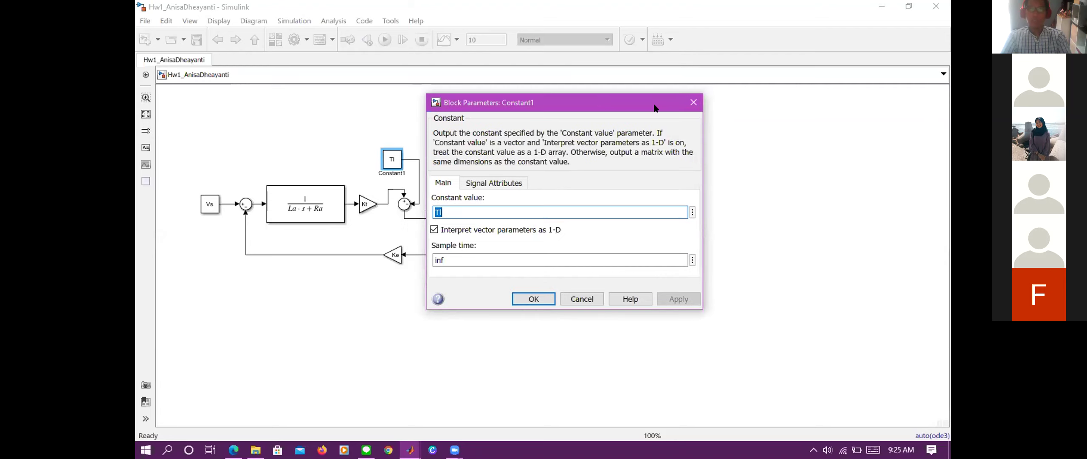
left_click(684, 102)
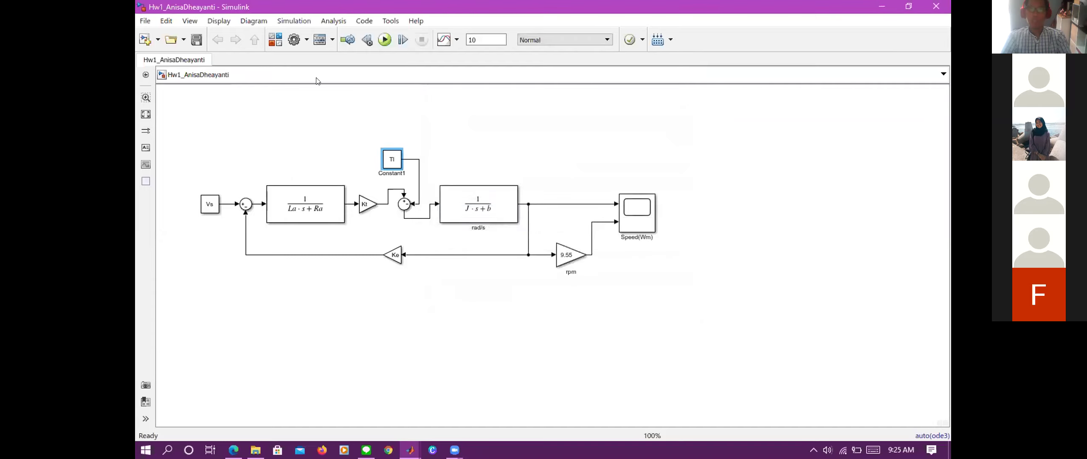
- Open the Simulink Library Browser and search the block library for "step function"
left_click(274, 39)
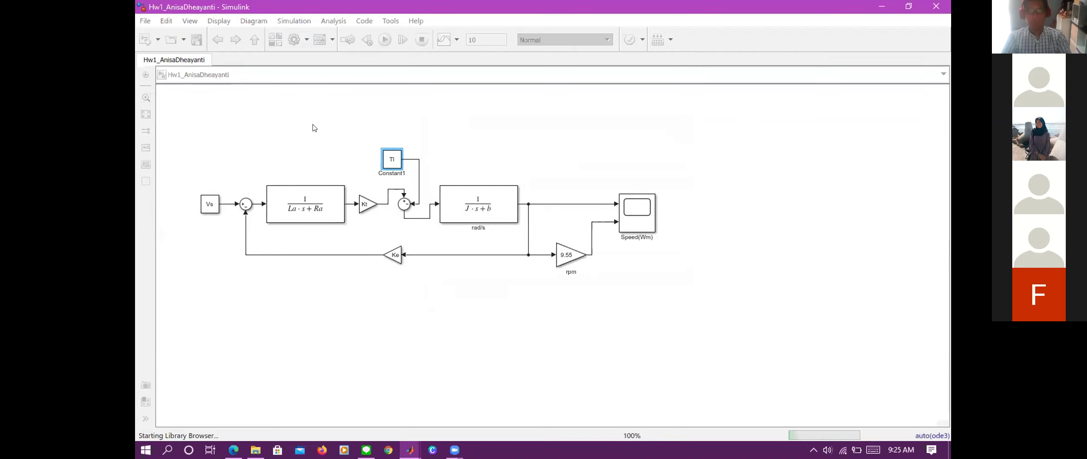
left_click(276, 111)
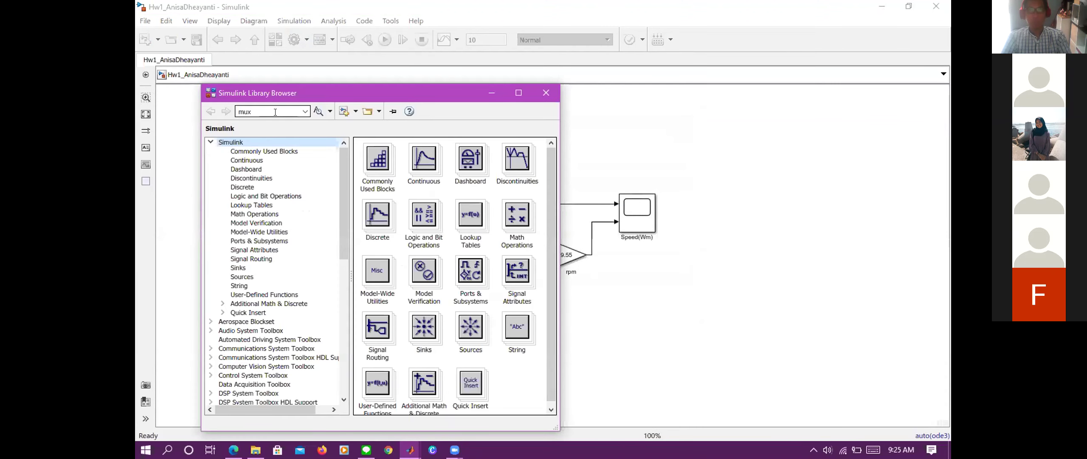
double_click(275, 112)
type("STE")
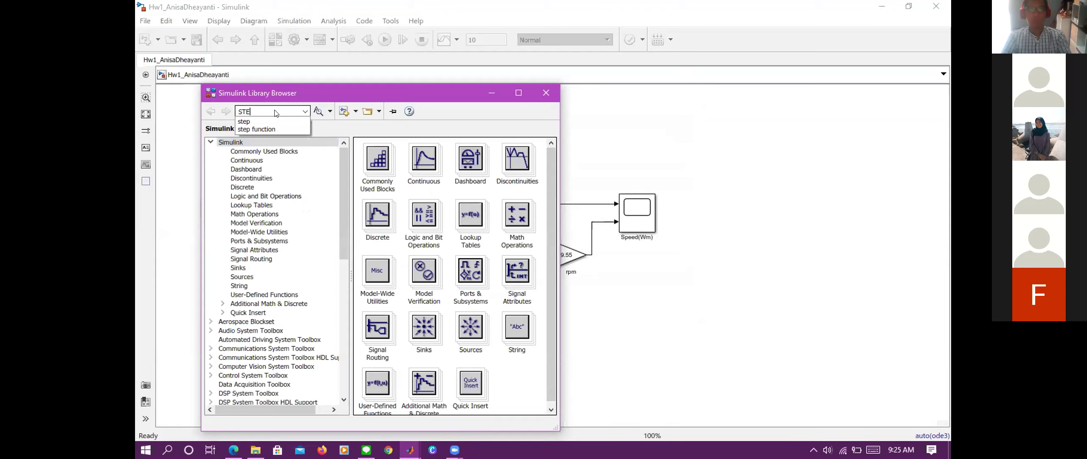
key("Down")
key("Down")
key("Return")
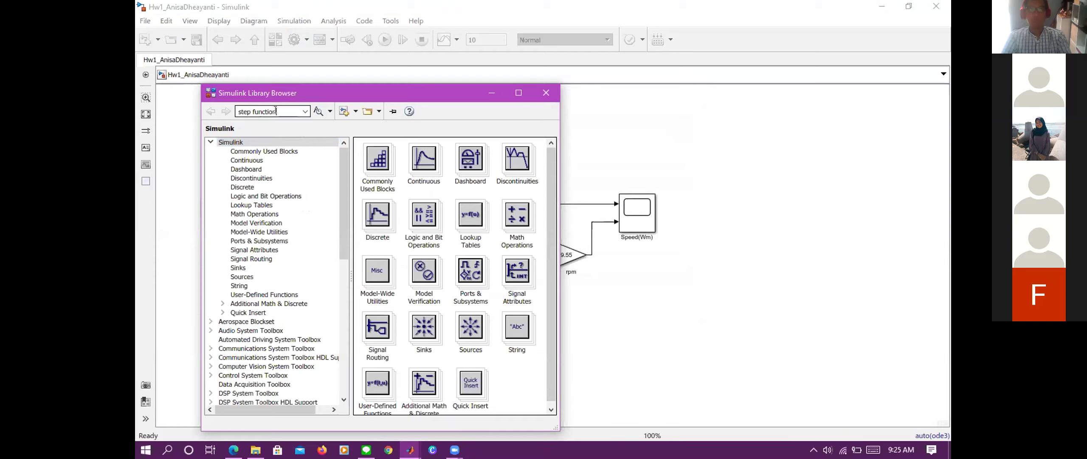
key("Return")
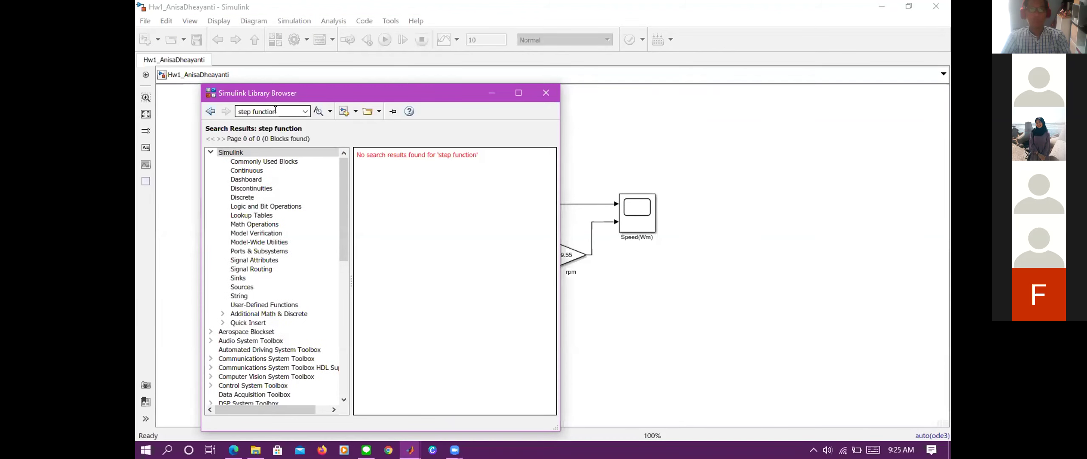
- Shorten the block library search term to "step" and run the search again
triple_click(274, 110)
left_click(274, 110)
key("BackSpace")
key("BackSpace")
key("BackSpace")
key("BackSpace")
key("BackSpace")
key("BackSpace")
key("BackSpace")
key("BackSpace")
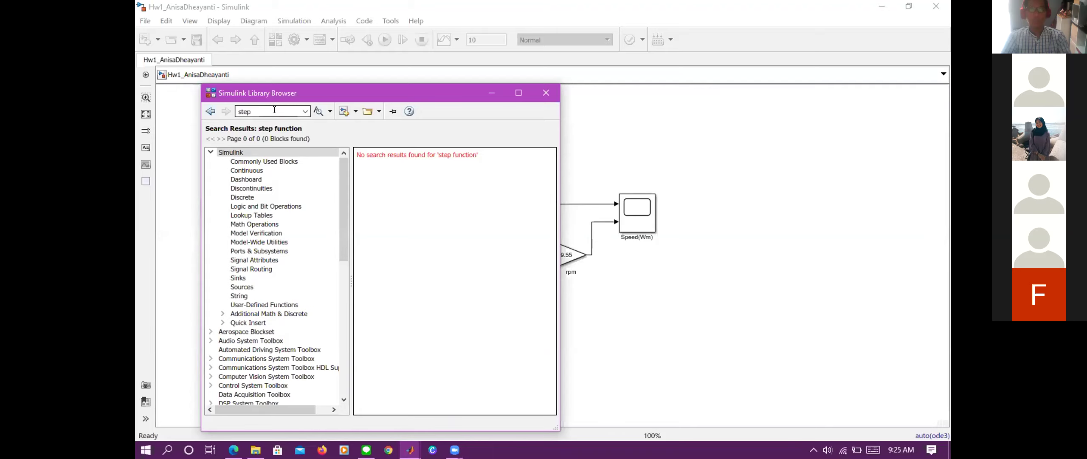
key("Return")
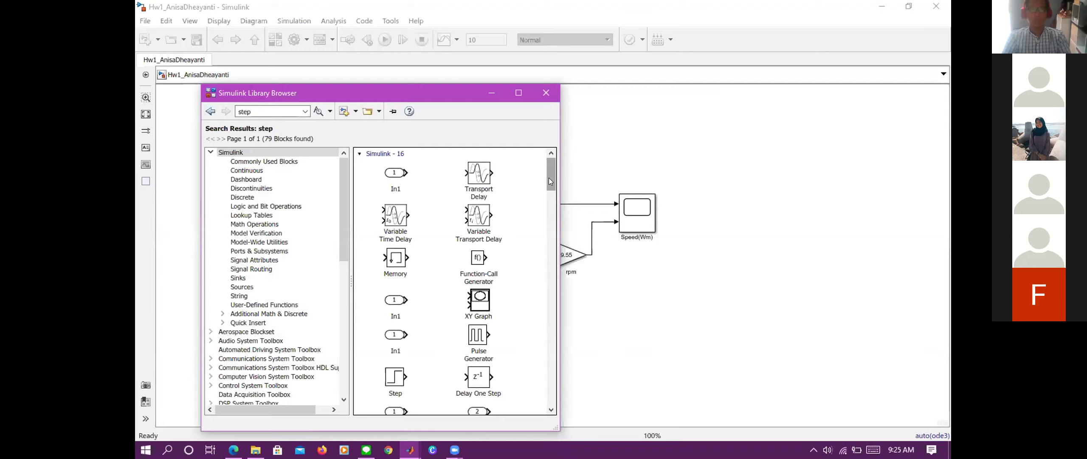
- Add a Step source block to the model and put it in place of the Tl load constant at the second sum block
left_click(388, 377)
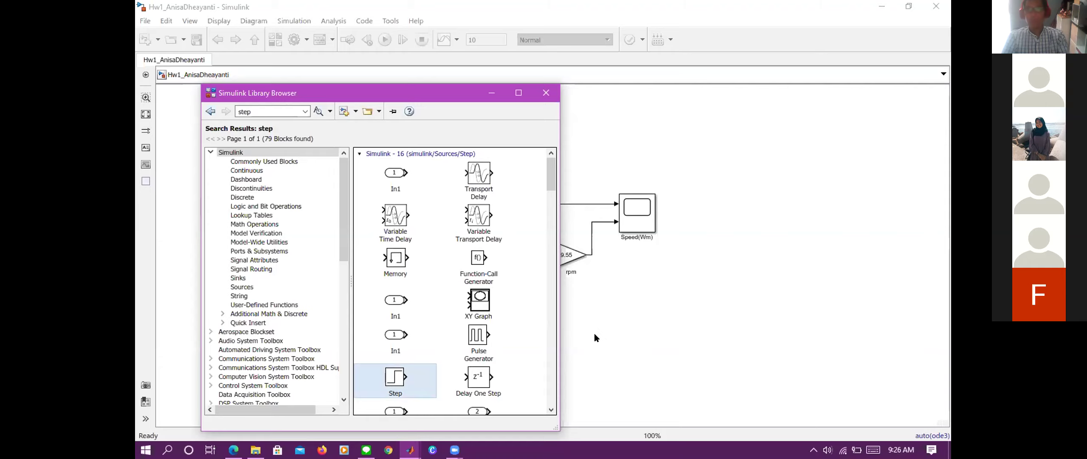
left_click(594, 334)
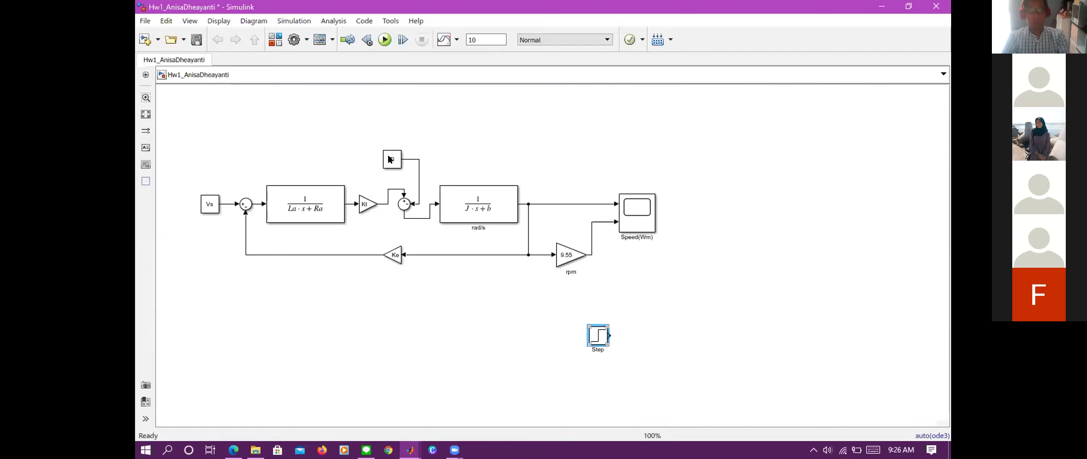
left_click(388, 159)
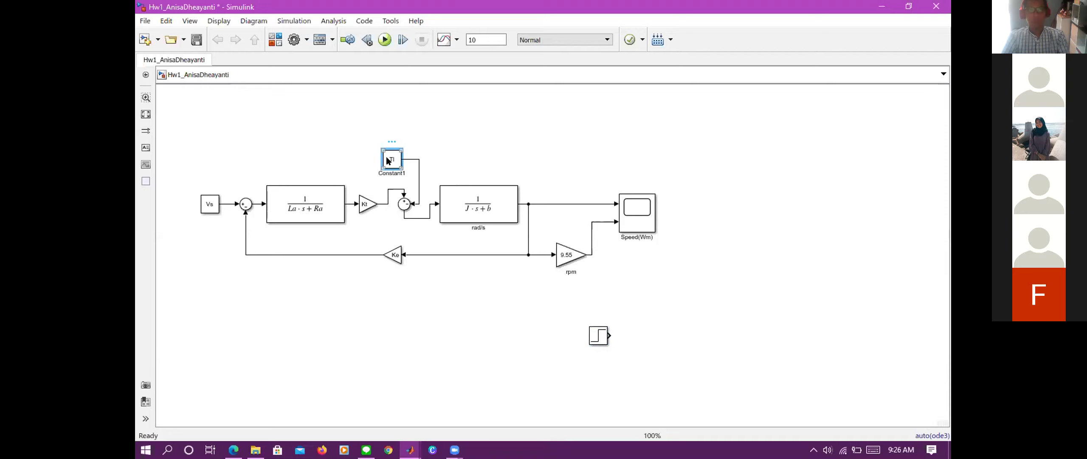
key("Delete")
left_click(599, 338)
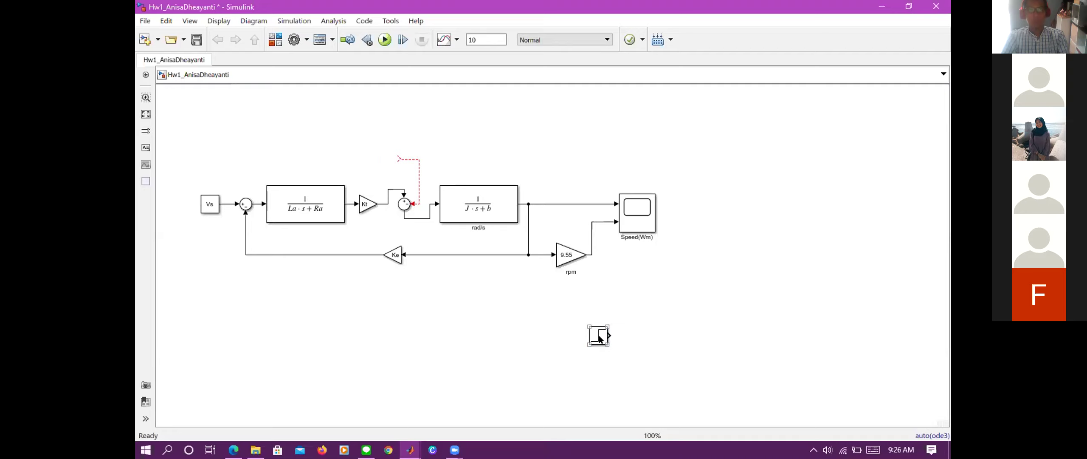
left_click_drag(599, 339, 389, 160)
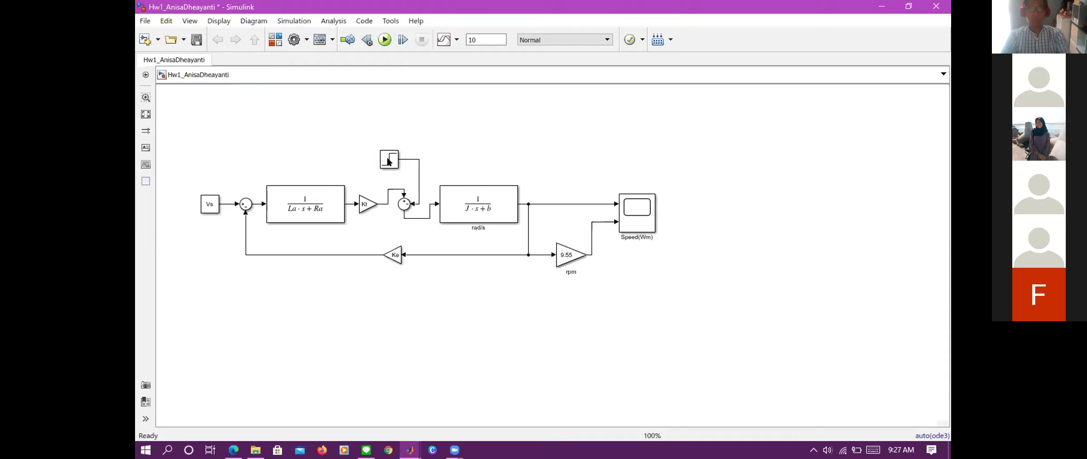
- Inspect the Step block's parameters and close them without changes
left_click(390, 159)
double_click(390, 159)
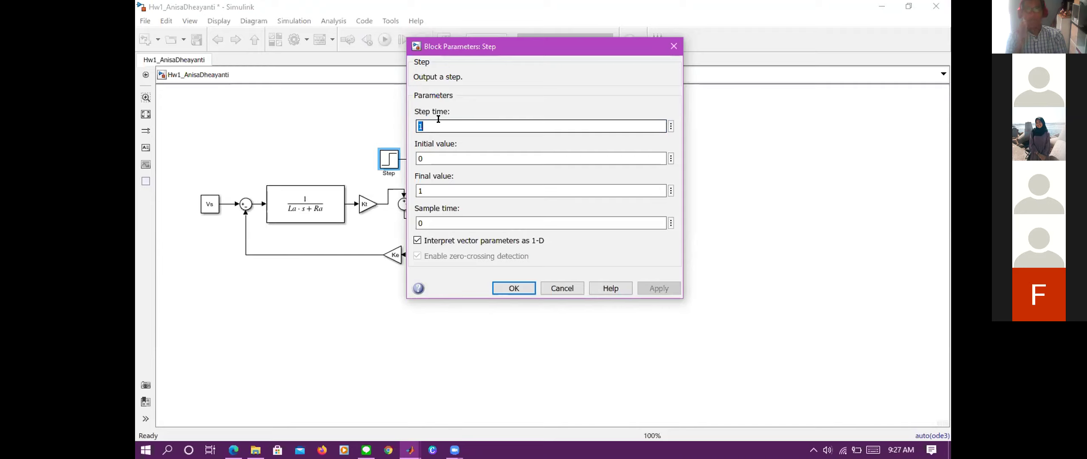
double_click(446, 189)
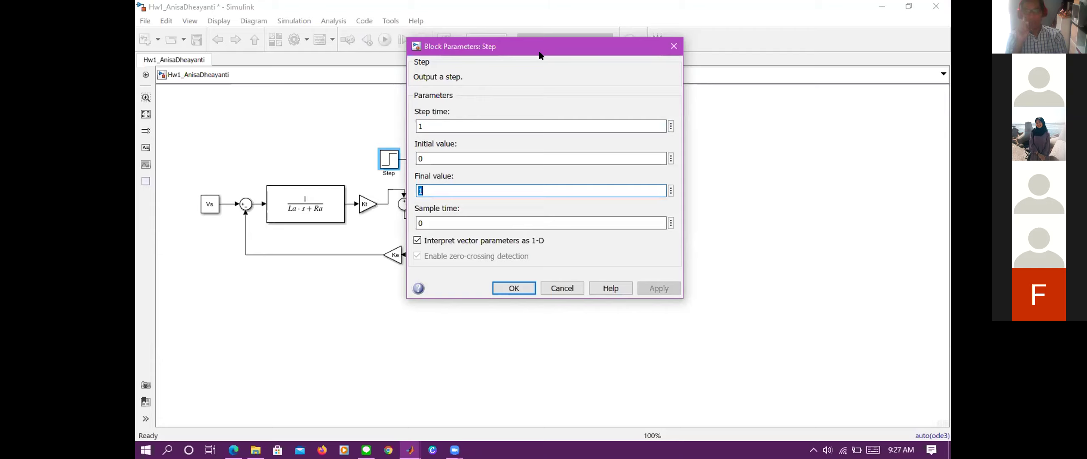
left_click_drag(541, 55, 629, 115)
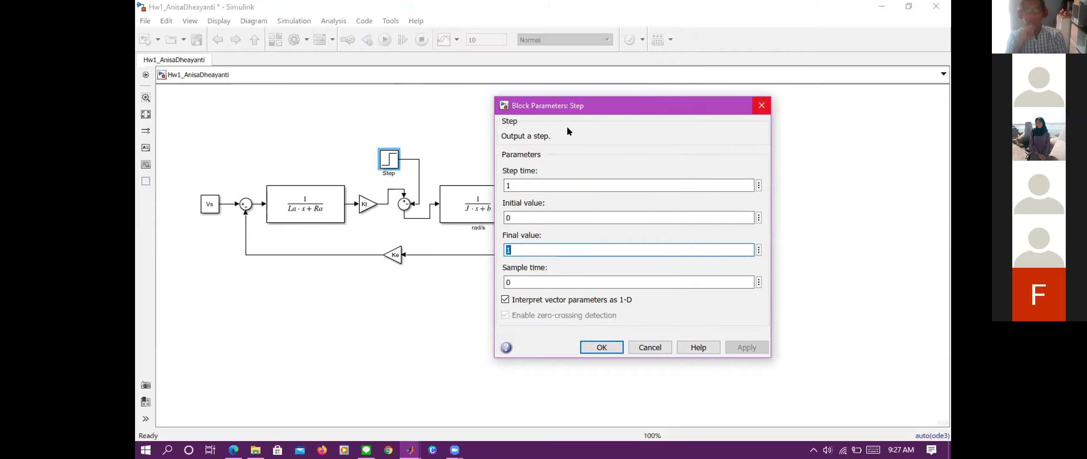
key("Return")
double_click(477, 39)
type("5")
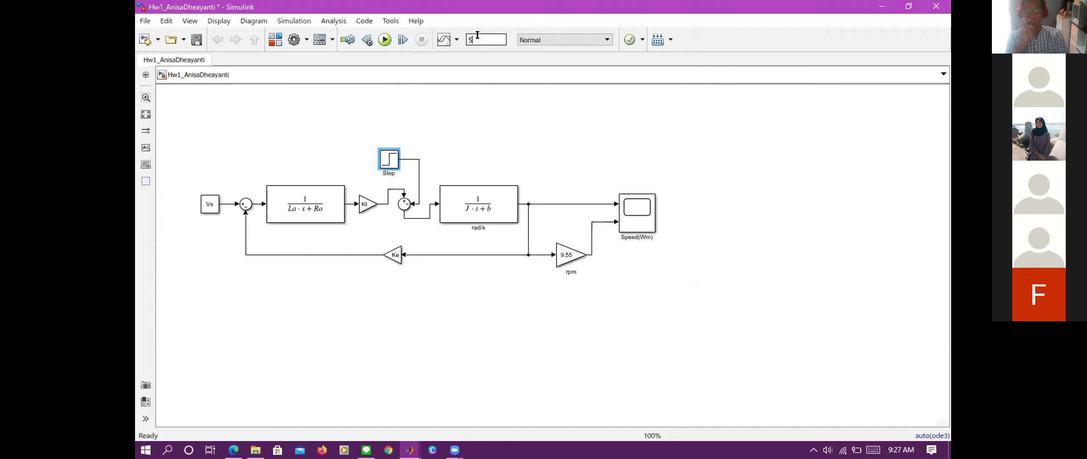
key("BackSpace")
type("10")
- Set the load Step block's step time to 5 and final value to 2, and apply the parameters
left_click(386, 161)
double_click(386, 161)
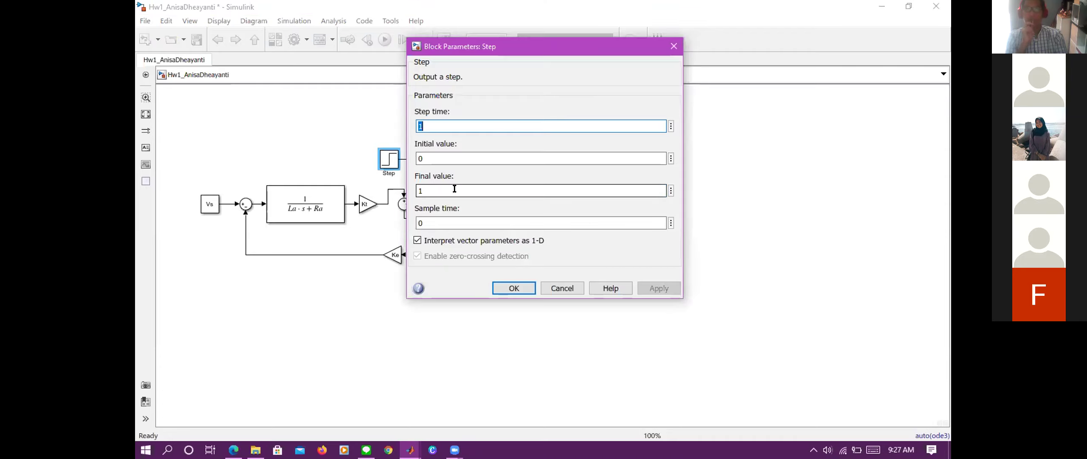
left_click(449, 219)
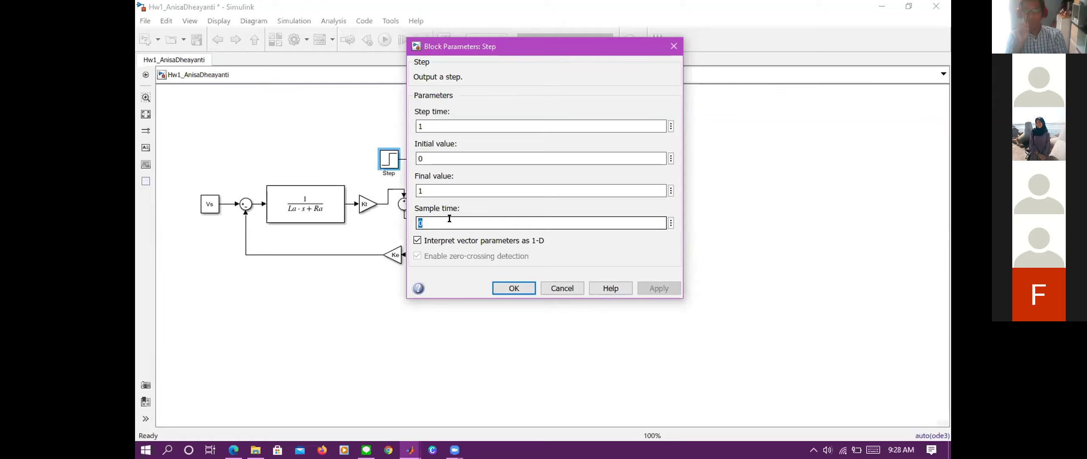
left_click(443, 122)
key("BackSpace")
type("5")
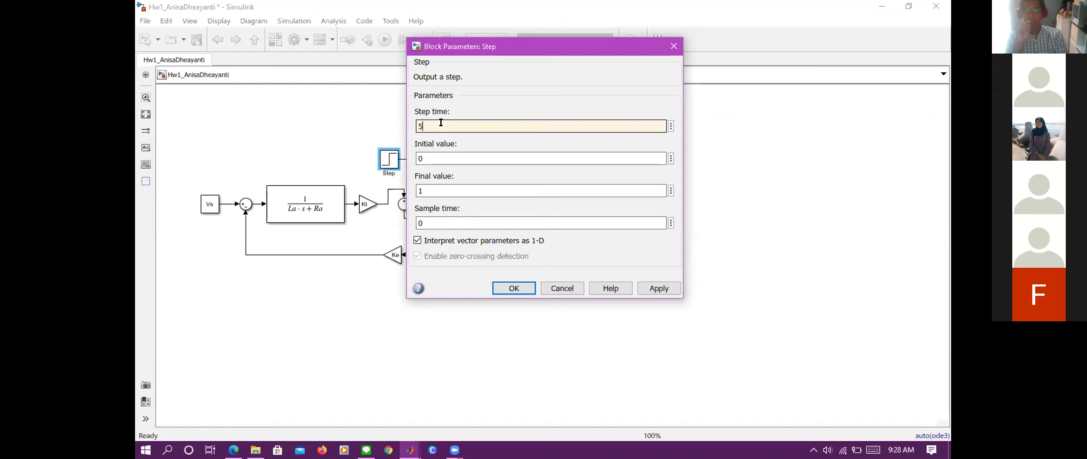
left_click(449, 188)
key("BackSpace")
type("2")
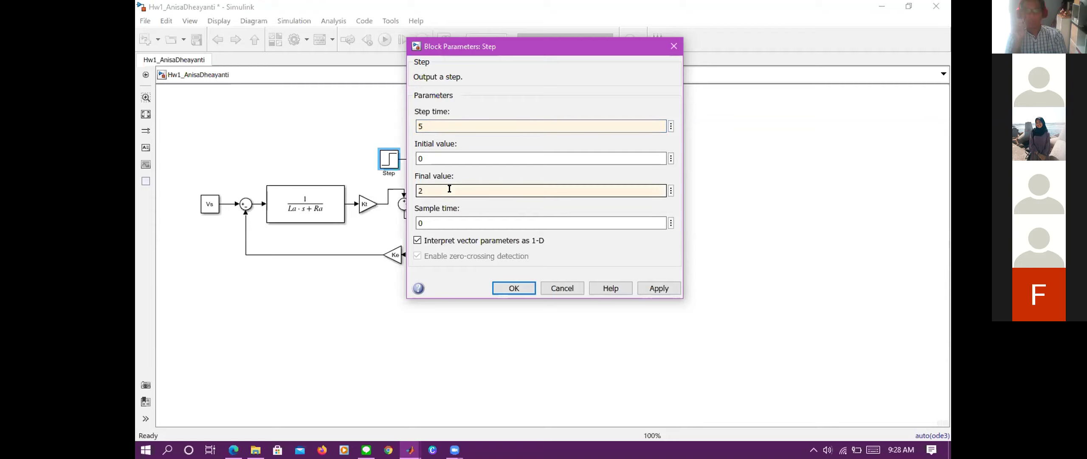
left_click(657, 288)
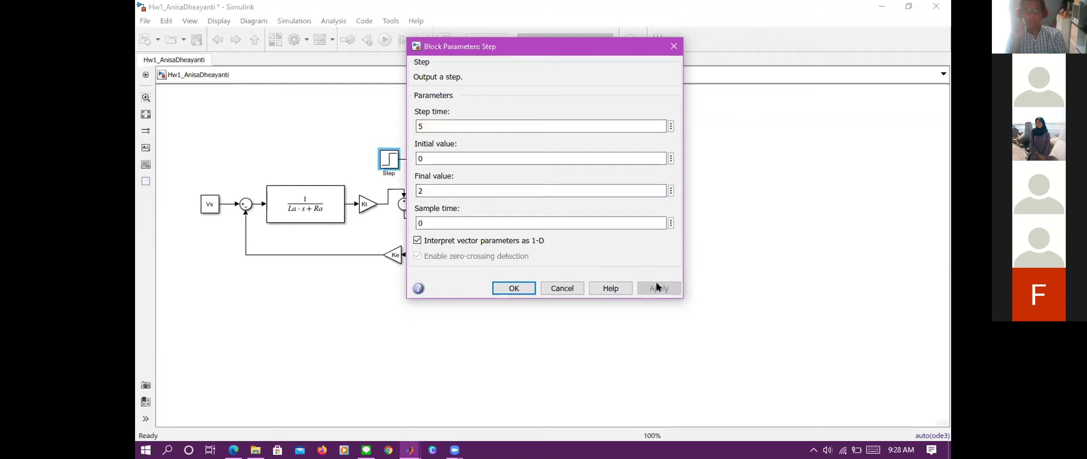
left_click(514, 288)
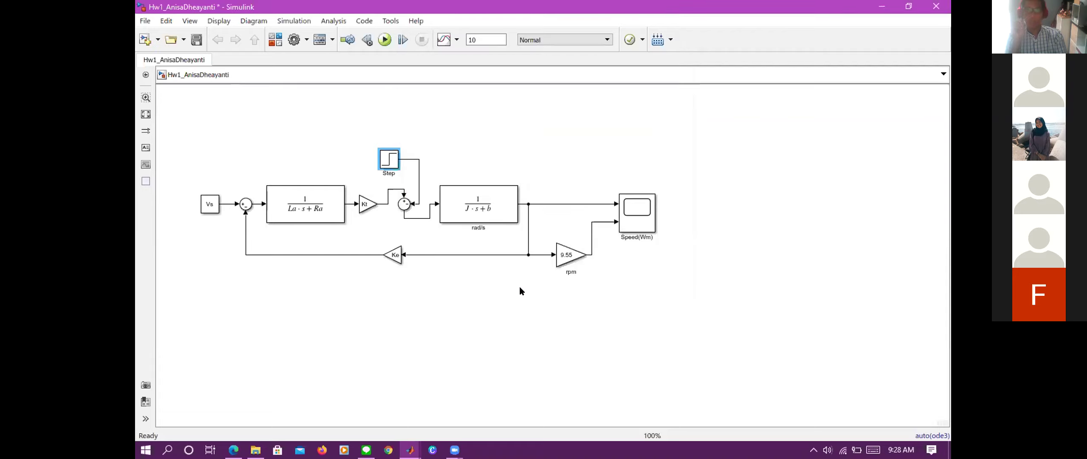
- Run the simulation and open the Speed scope to view the response to the load step
left_click(549, 129)
left_click(385, 40)
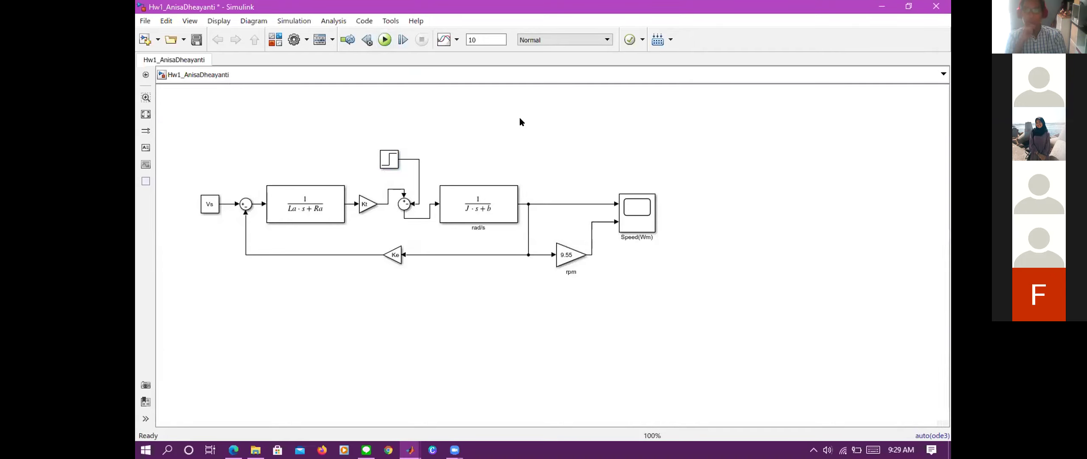
left_click(627, 211)
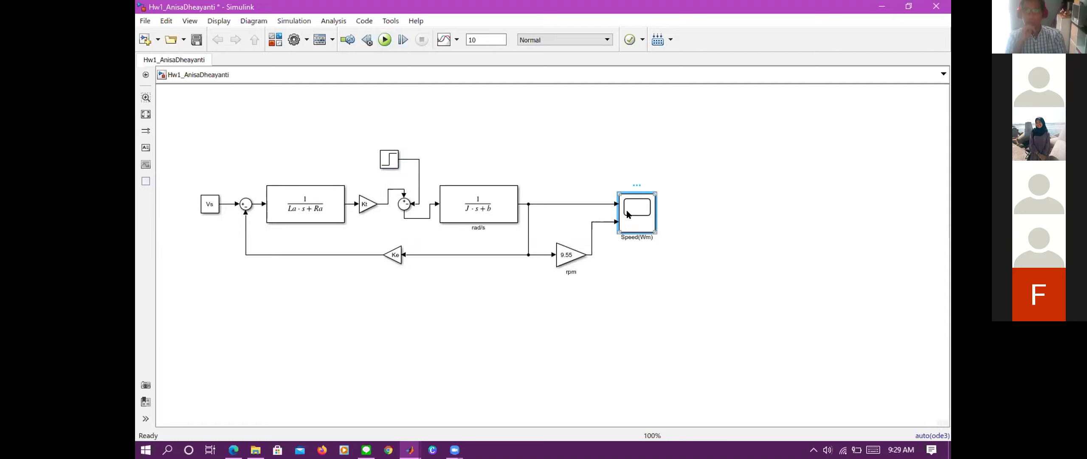
double_click(628, 214)
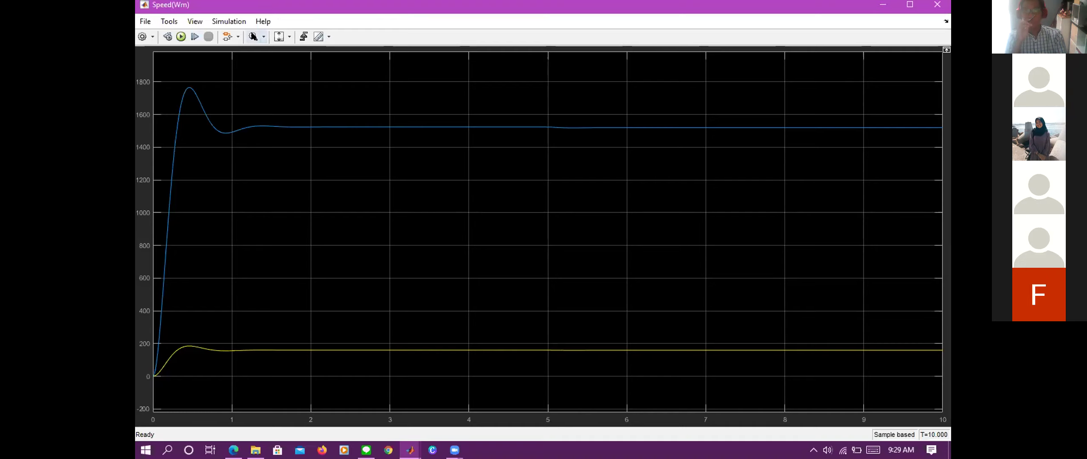
left_click(253, 37)
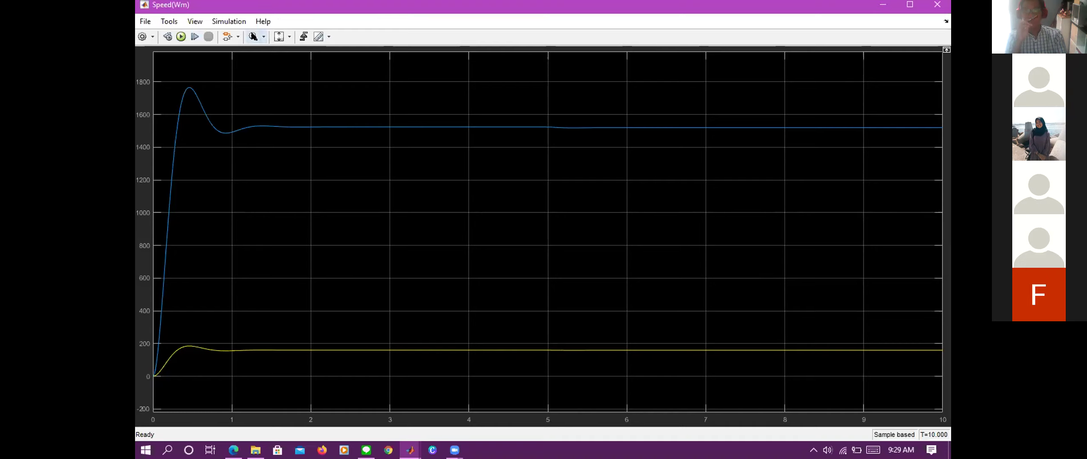
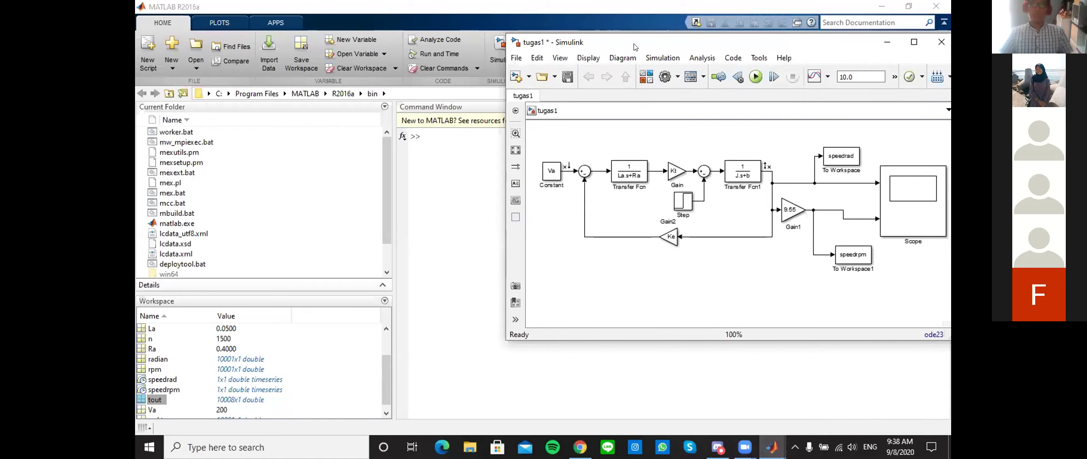
- Move the tugas1 model window to show the whole diagram, and open its Scope to view the speed curves
left_click_drag(635, 45, 492, 53)
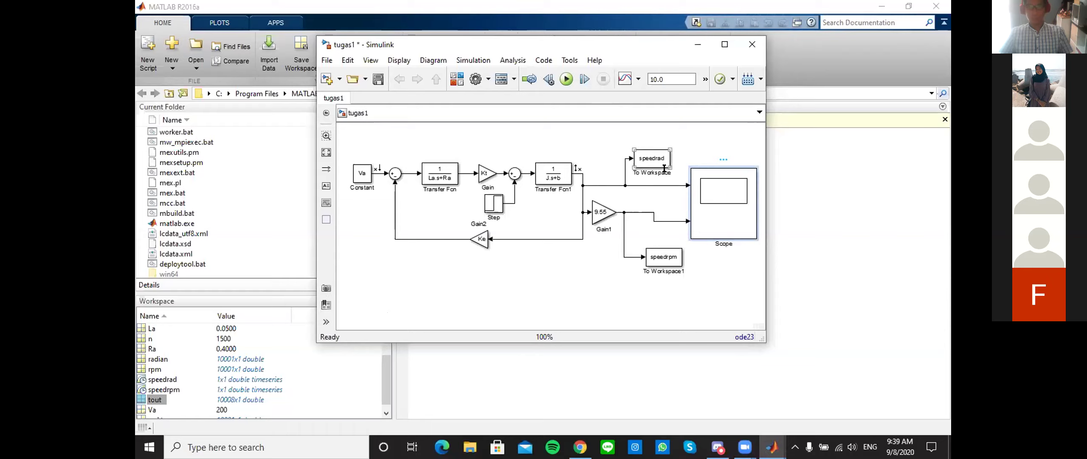
left_click(649, 265)
left_click(665, 243)
left_click(672, 252)
left_click(665, 190)
left_click(672, 253)
left_click(689, 241)
left_click(735, 216)
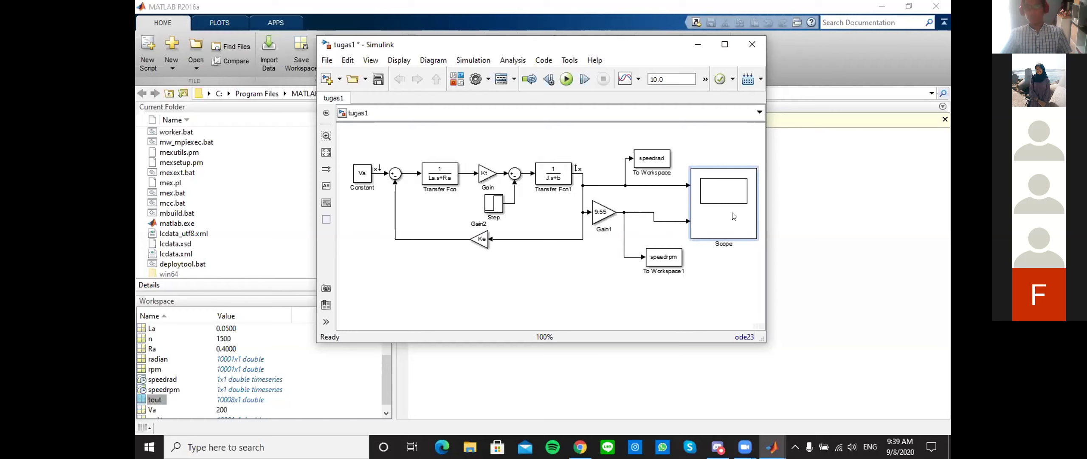
double_click(734, 216)
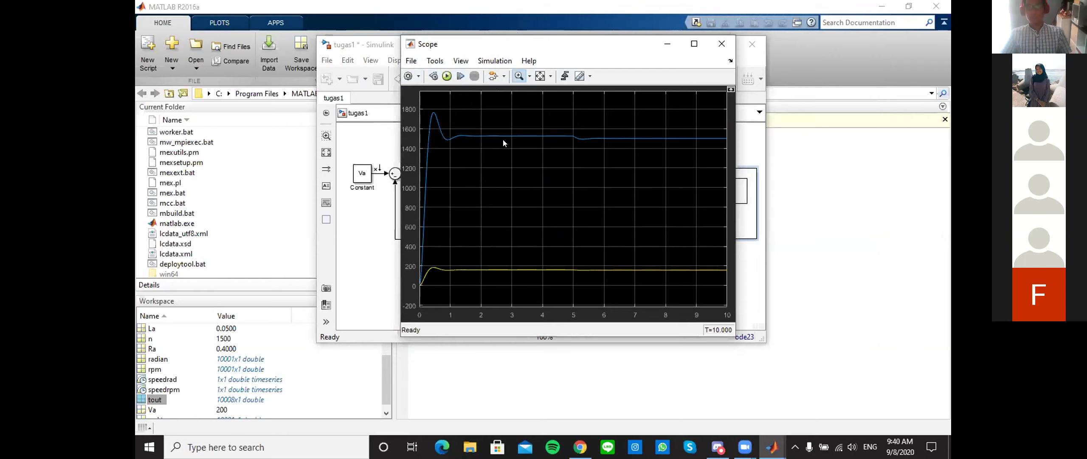
- Enable logging of the Scope data to the workspace in its configuration properties
left_click(531, 142)
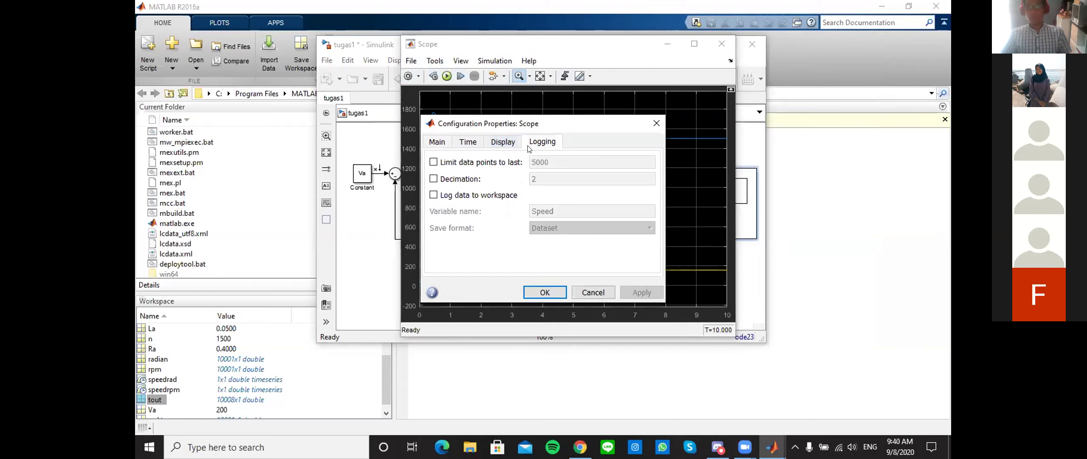
left_click(448, 196)
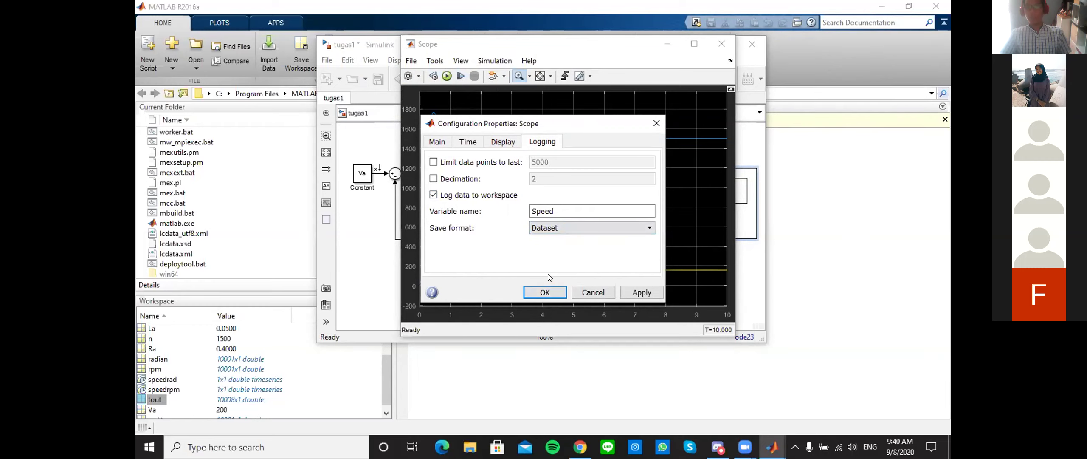
left_click(569, 221)
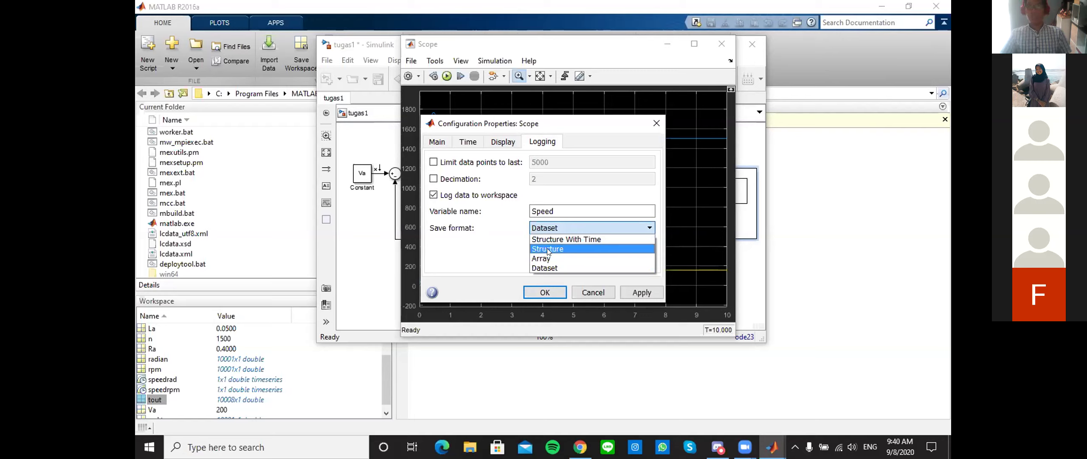
left_click(563, 122)
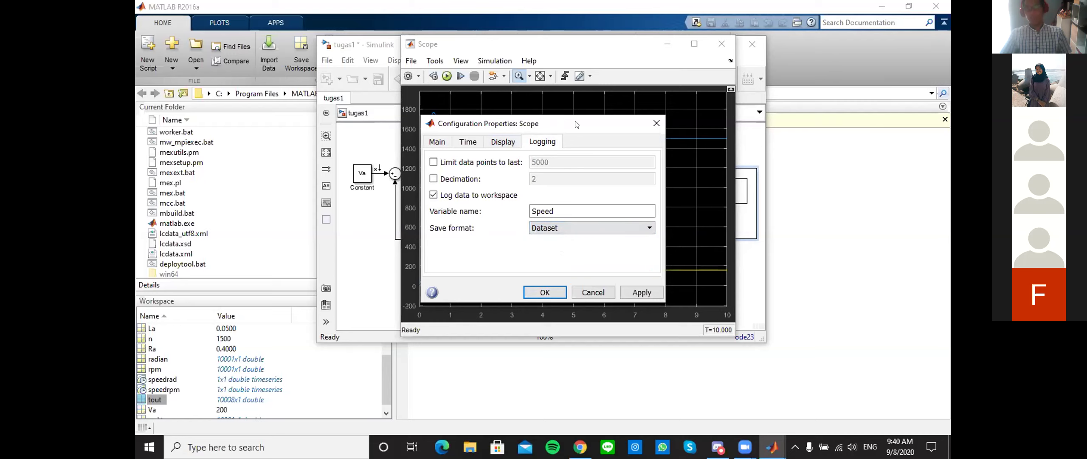
- Set the save format of the logged Speed variable to Structure With Time
left_click_drag(571, 124, 368, 111)
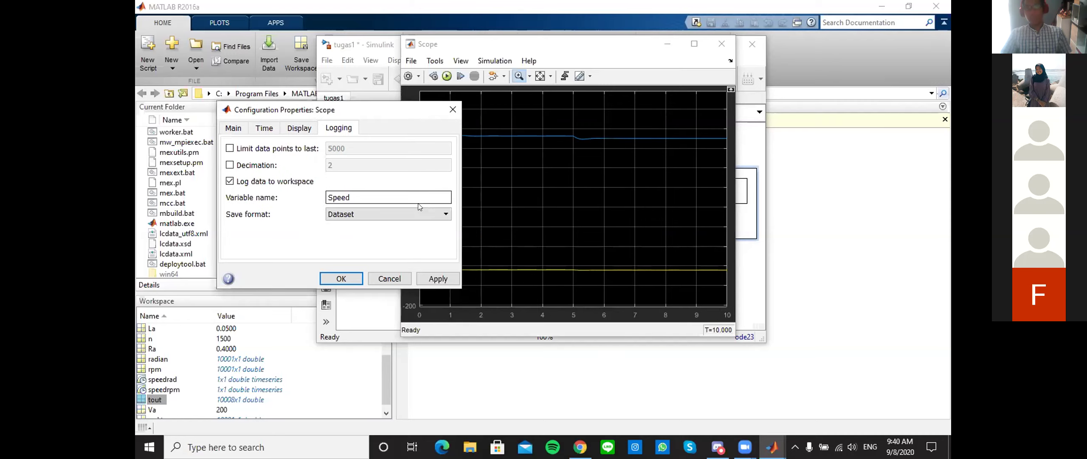
left_click(397, 214)
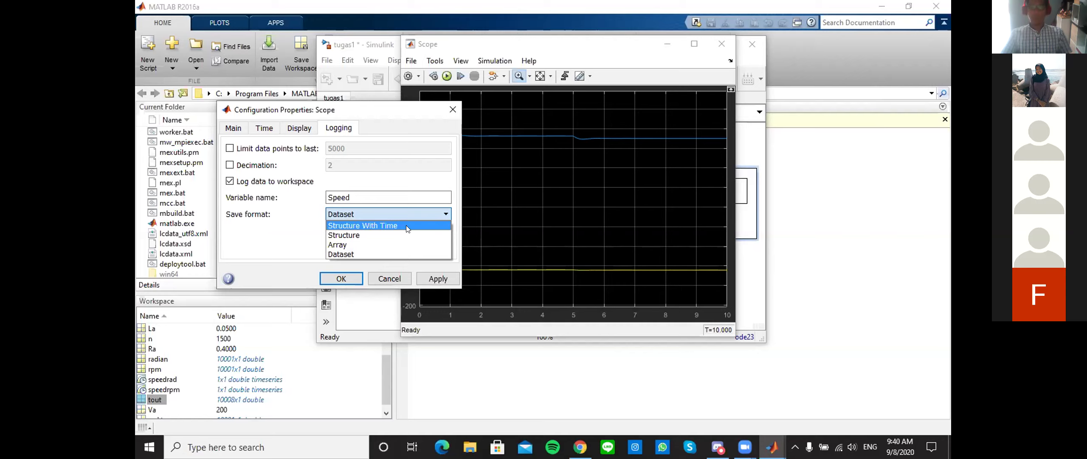
left_click(374, 224)
left_click(375, 214)
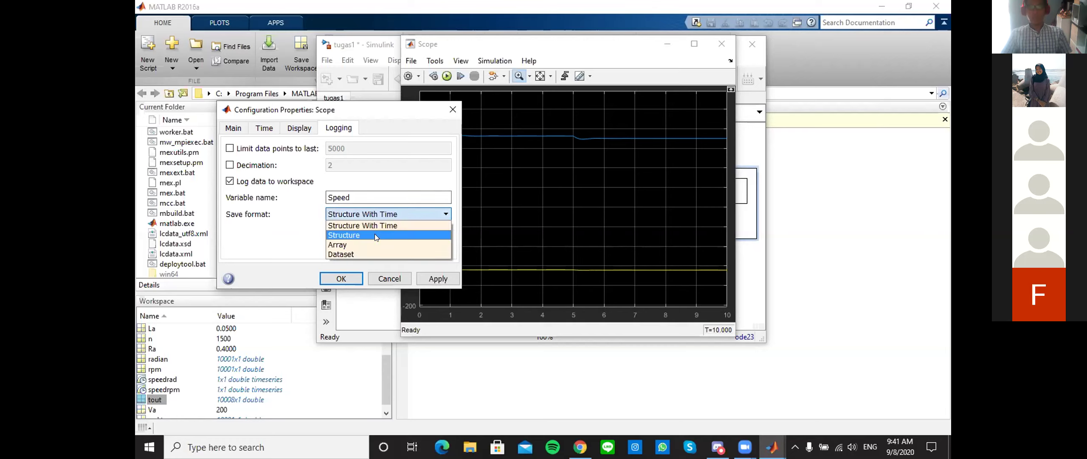
left_click(378, 224)
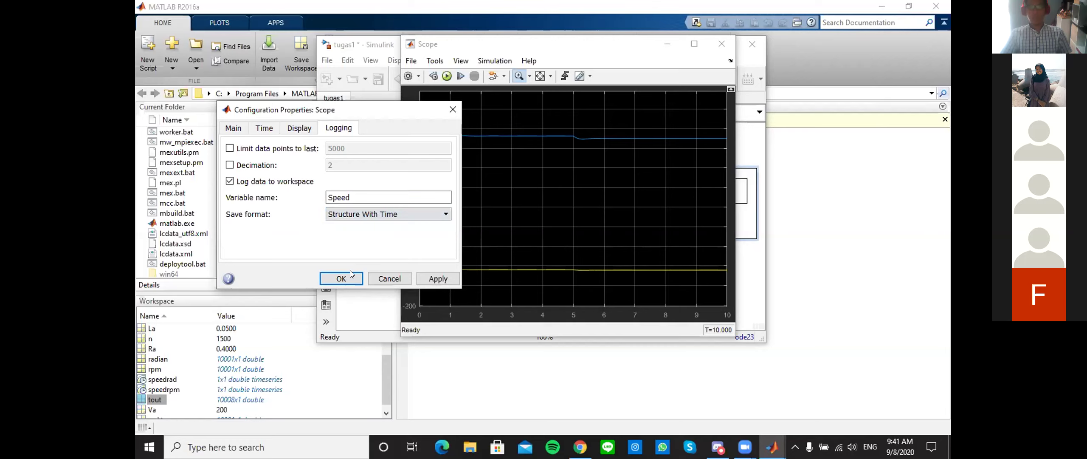
left_click(369, 214)
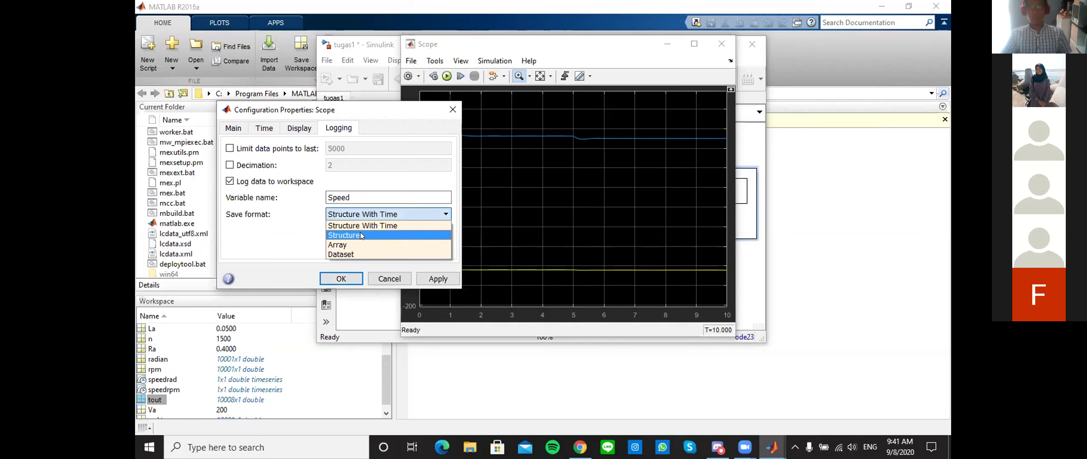
left_click(373, 225)
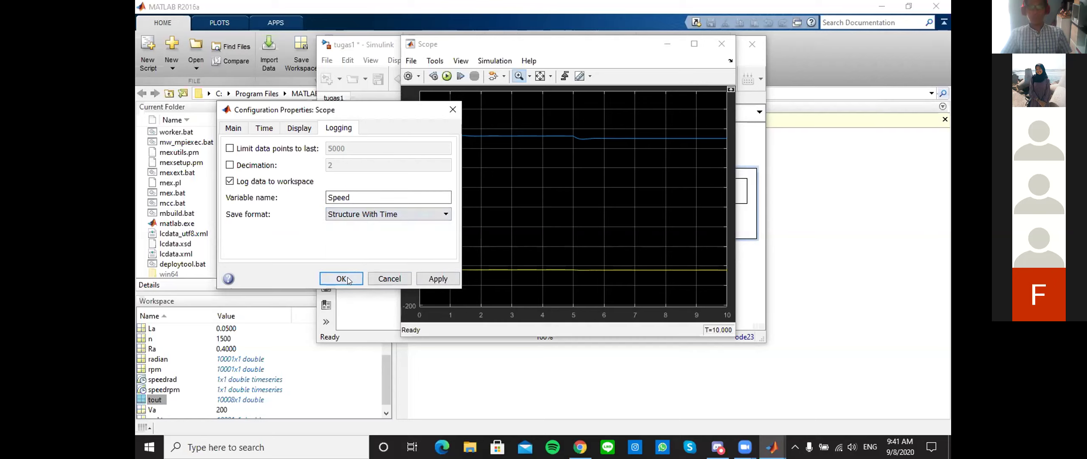
- Confirm the Scope logging settings and rerun the simulation, opening the logged Speed structure from the workspace
left_click(349, 280)
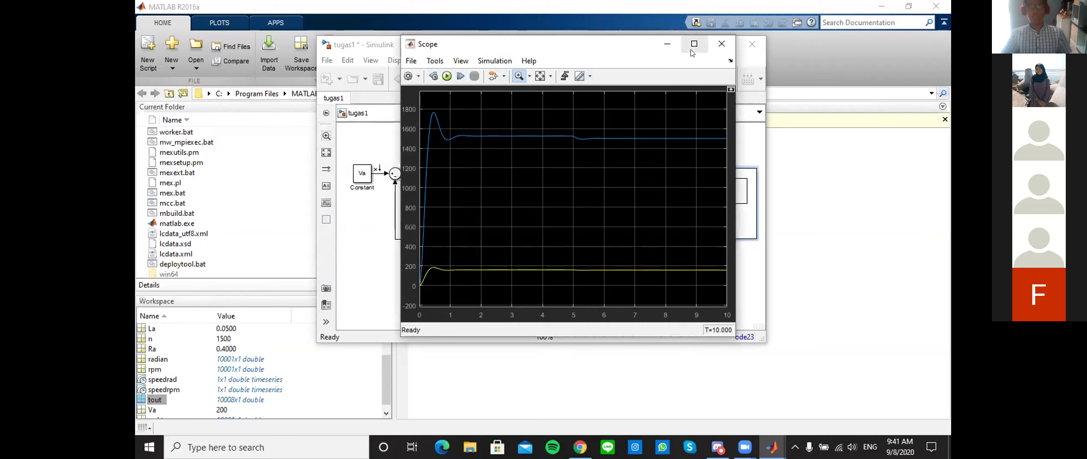
left_click(446, 76)
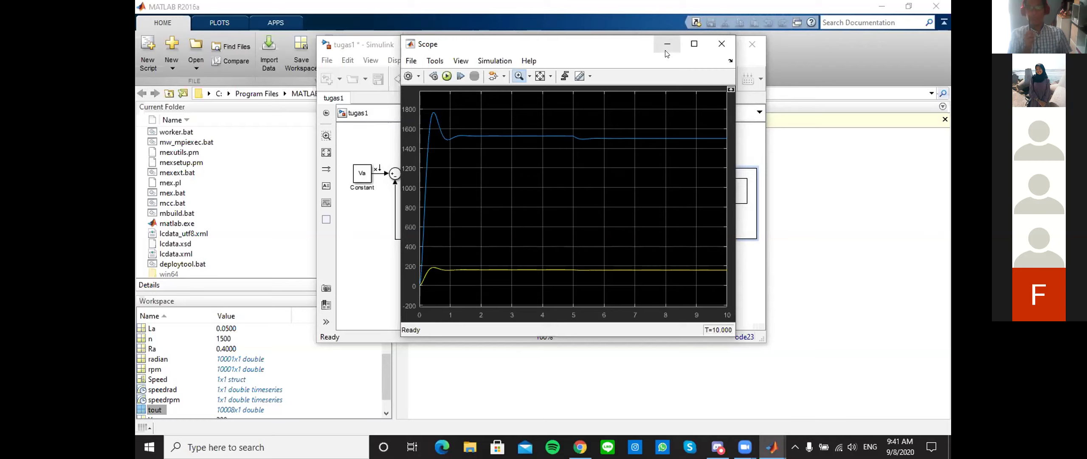
left_click(156, 379)
double_click(156, 379)
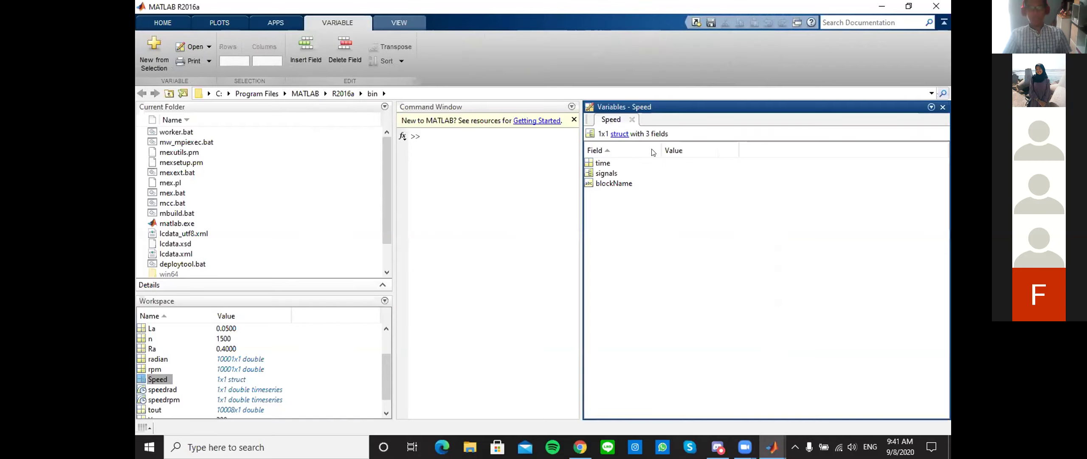
- Inspect the signals and time fields of the Speed structure
double_click(608, 173)
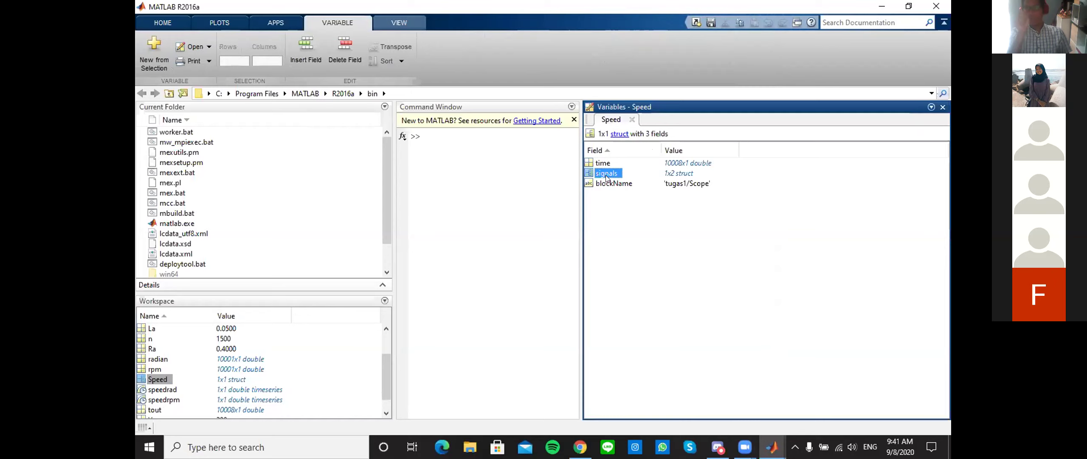
left_click(611, 119)
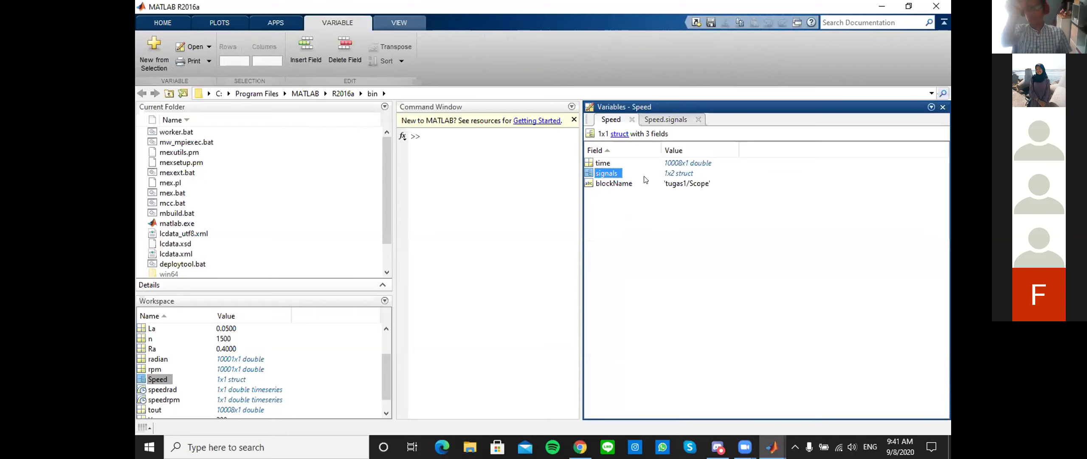
double_click(605, 163)
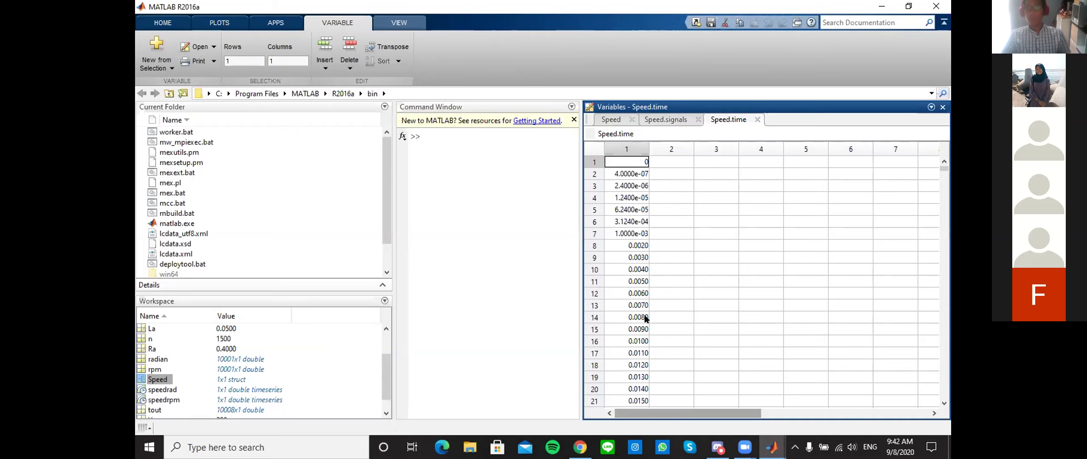
mouse_move(771, 446)
left_click(805, 395)
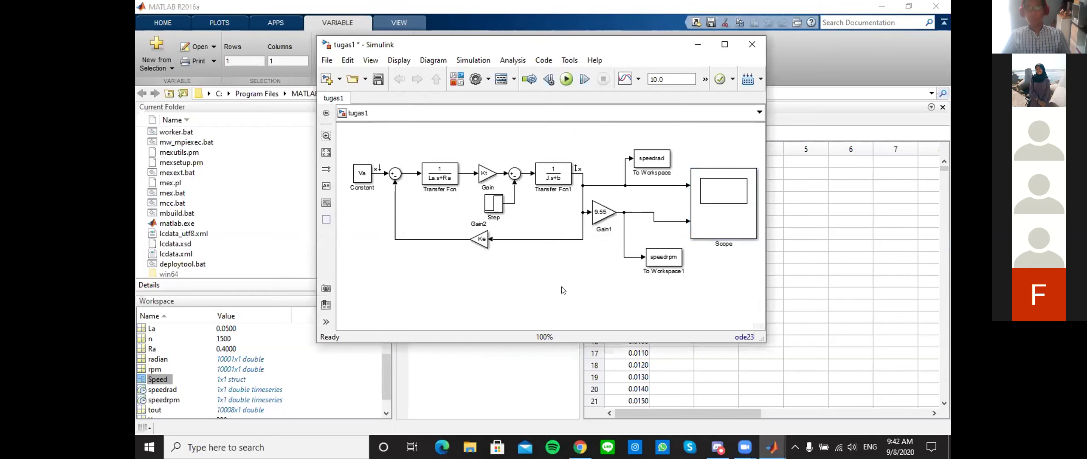
left_click(701, 179)
left_click(770, 123)
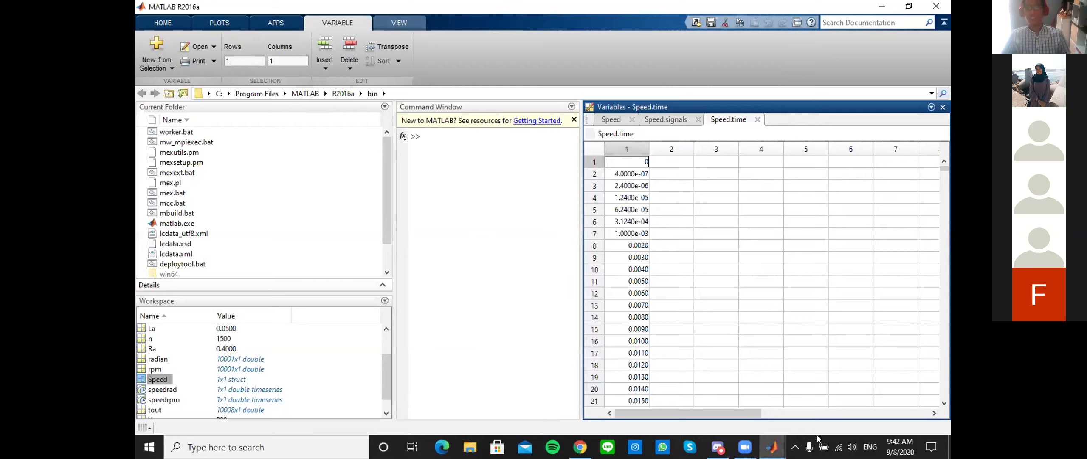
- Open the tugas1 model's configuration parameters and set the solver's zero-crossing control to Enable All
mouse_move(772, 446)
left_click(819, 395)
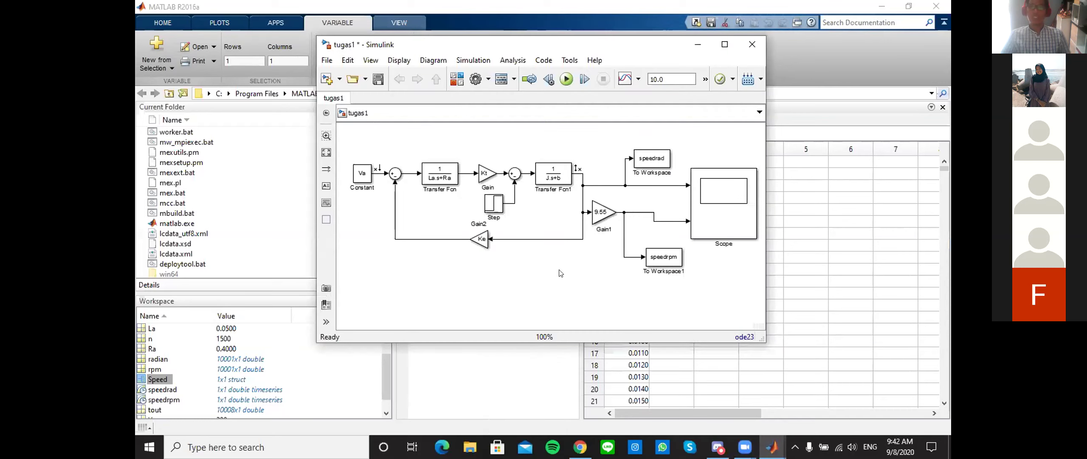
left_click(486, 80)
left_click(491, 99)
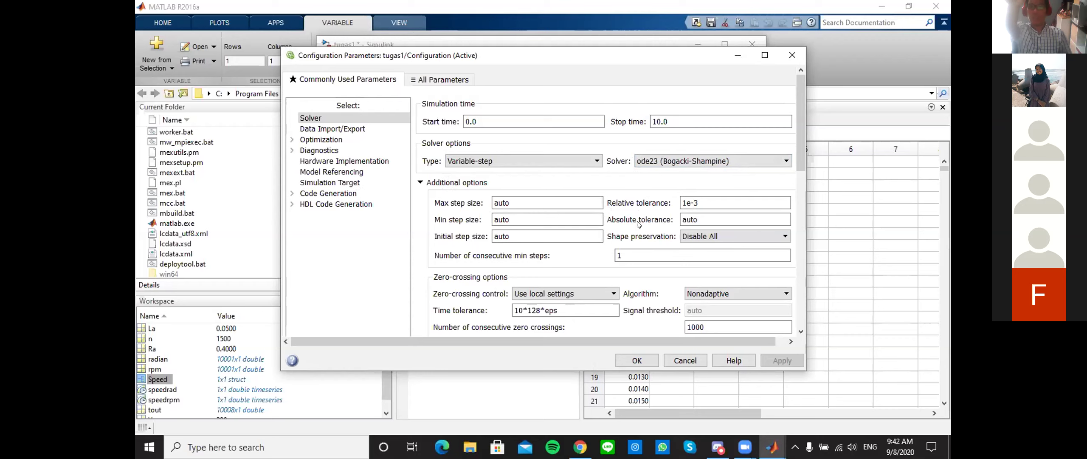
scroll(676, 259, "down", 1)
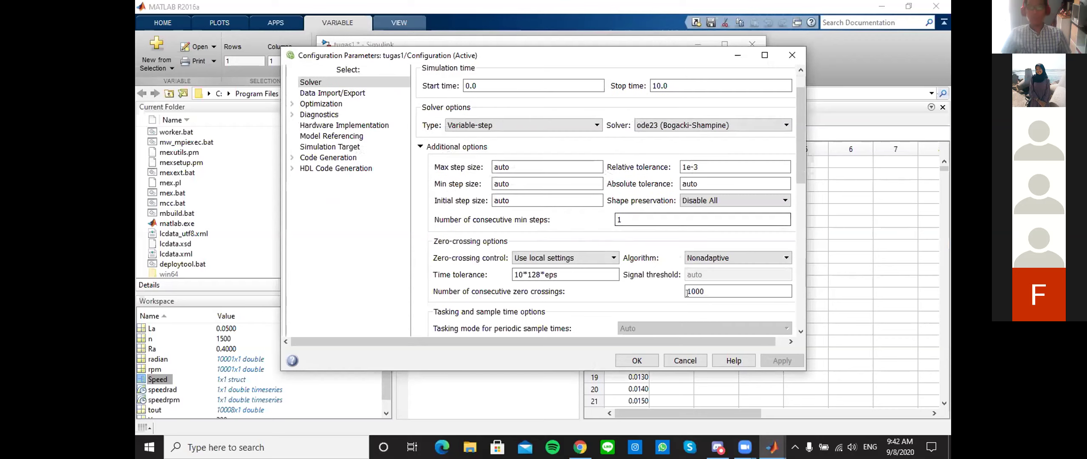
triple_click(561, 273)
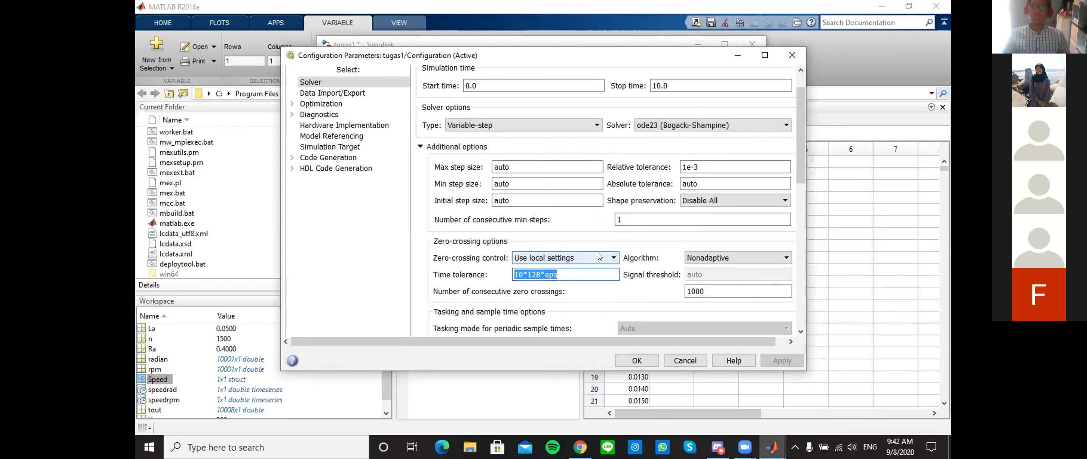
left_click(595, 235)
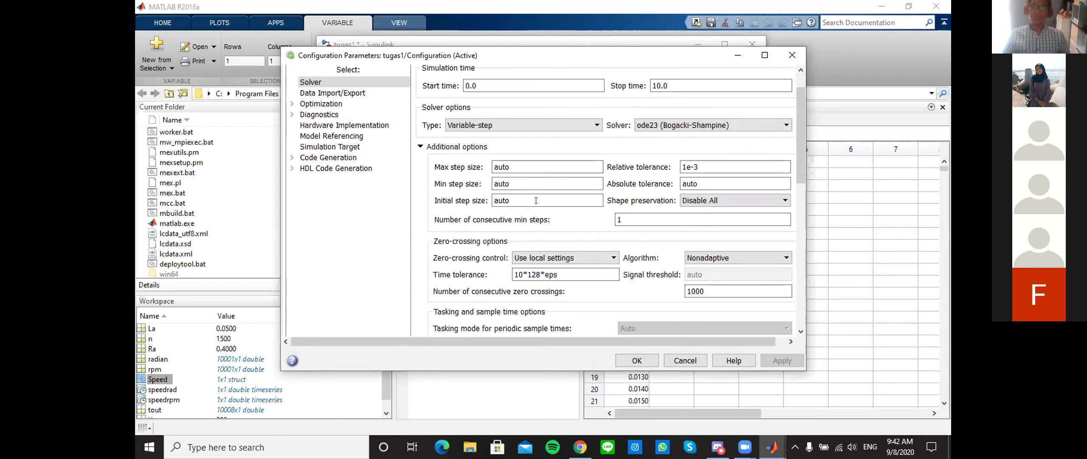
scroll(538, 220, "down", 2)
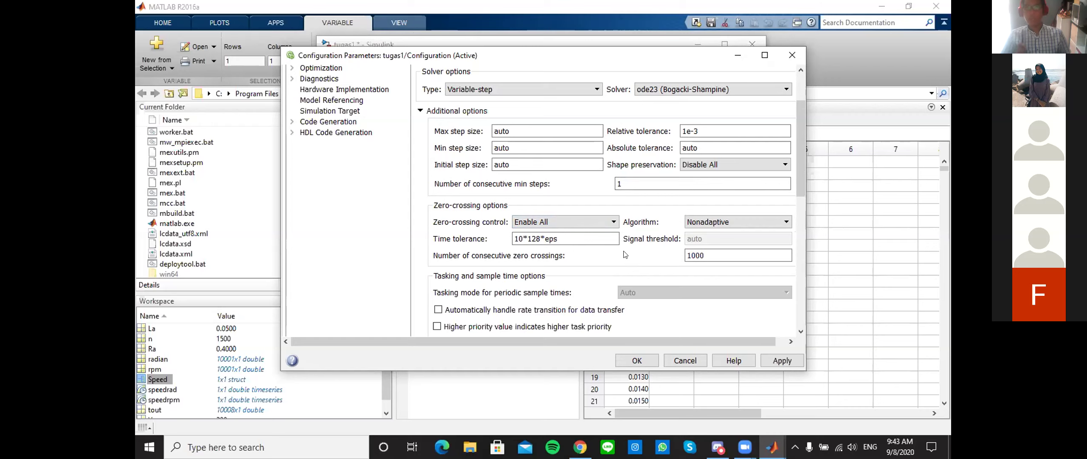
scroll(609, 242, "up", 3)
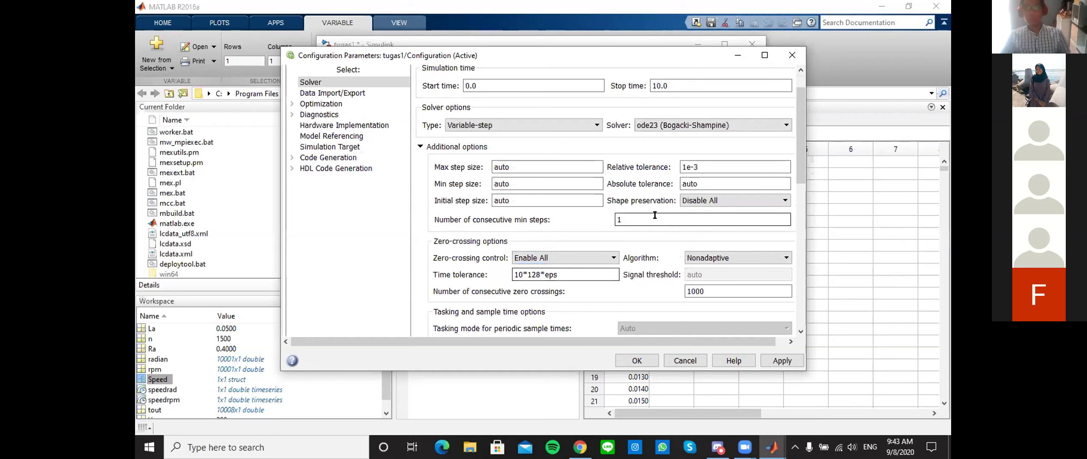
- Change the solver type to Fixed-step and select the ode4 (Runge-Kutta) solver
left_click(509, 125)
left_click(509, 146)
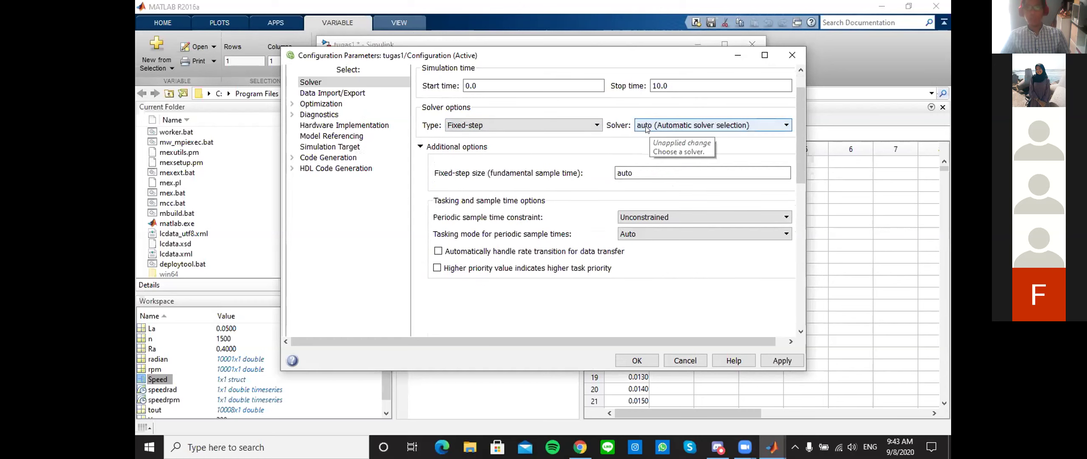
left_click(646, 128)
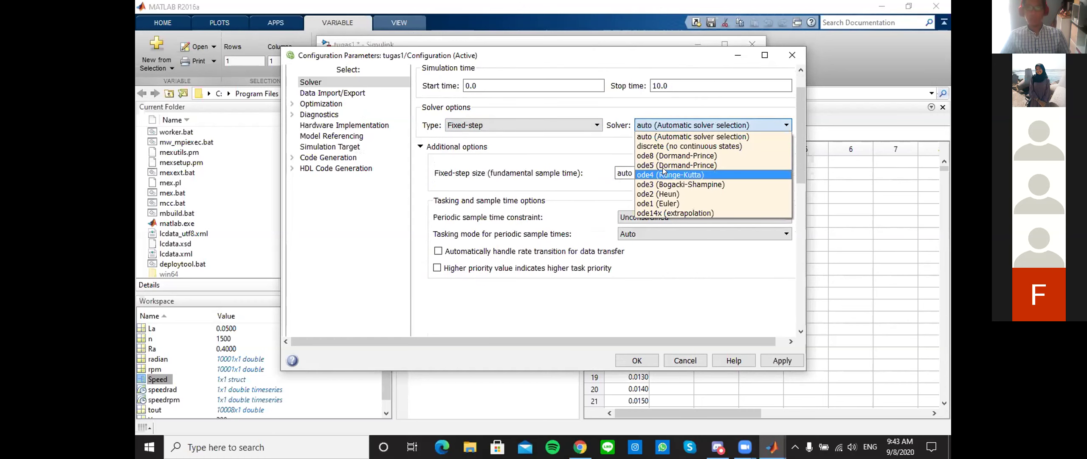
left_click(666, 184)
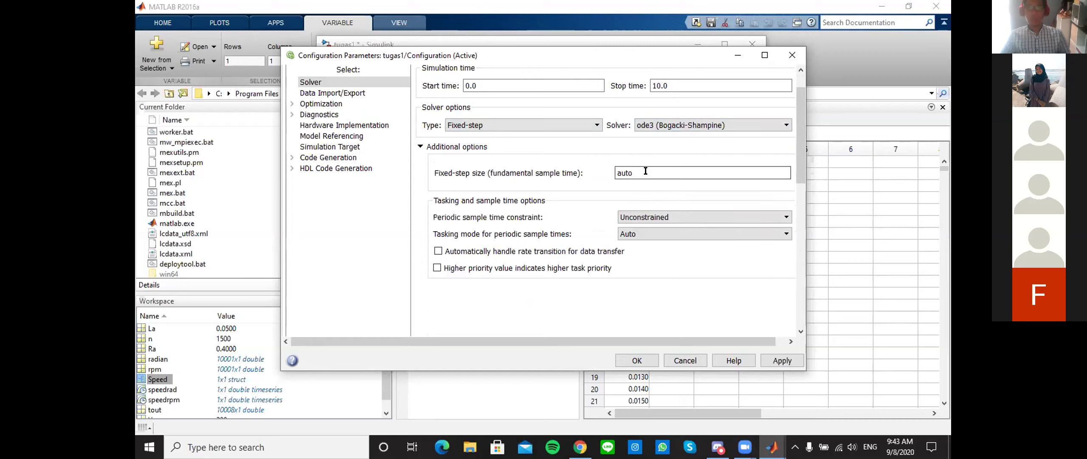
left_click(654, 125)
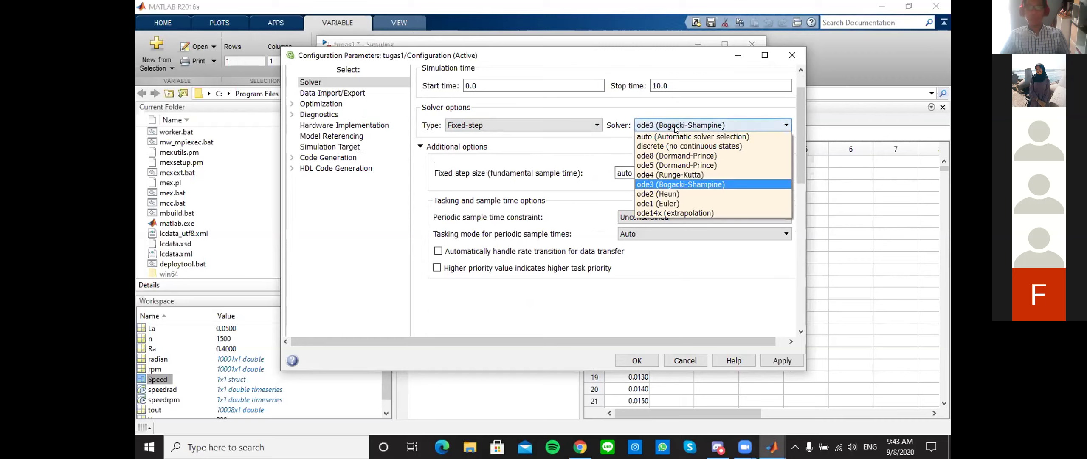
left_click(660, 170)
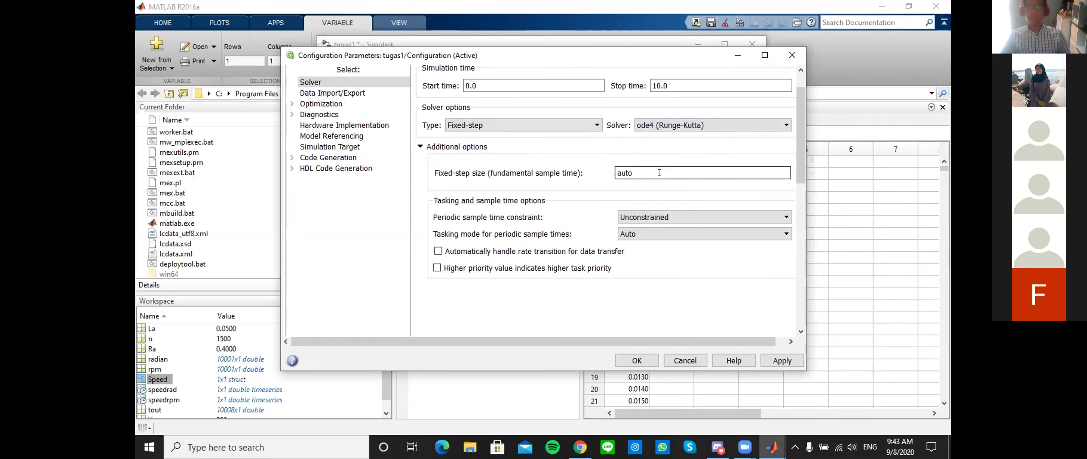
- Set the fixed-step size to 1e-3, apply the configuration and run the simulation
double_click(659, 172)
type("1")
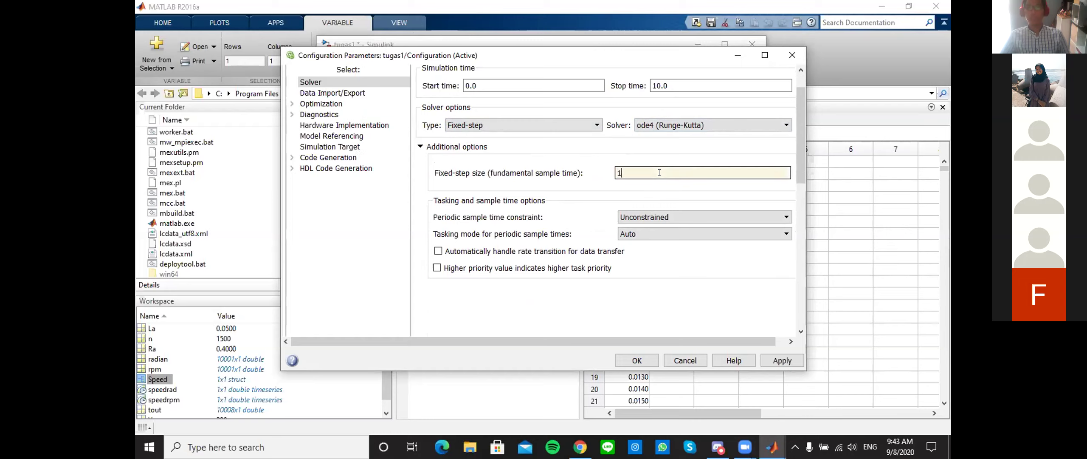
type("e-3")
left_click(768, 361)
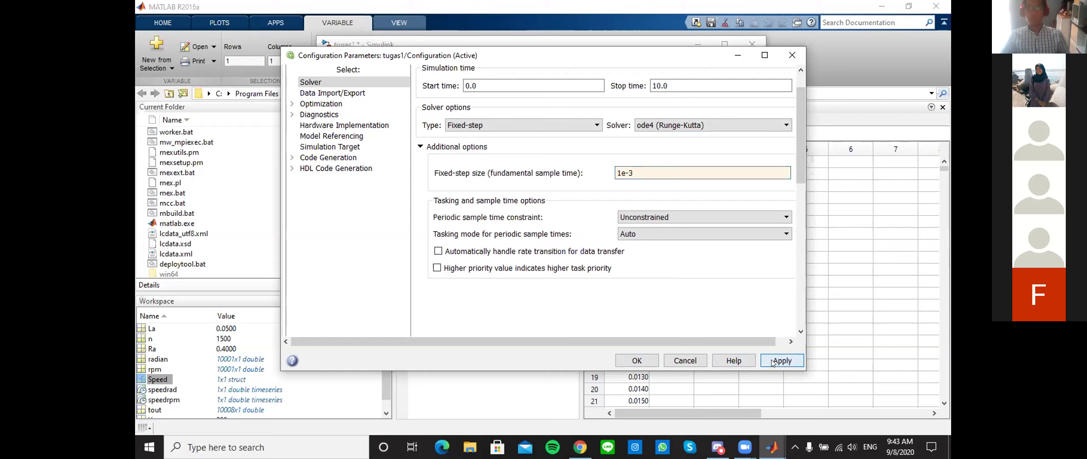
left_click(643, 359)
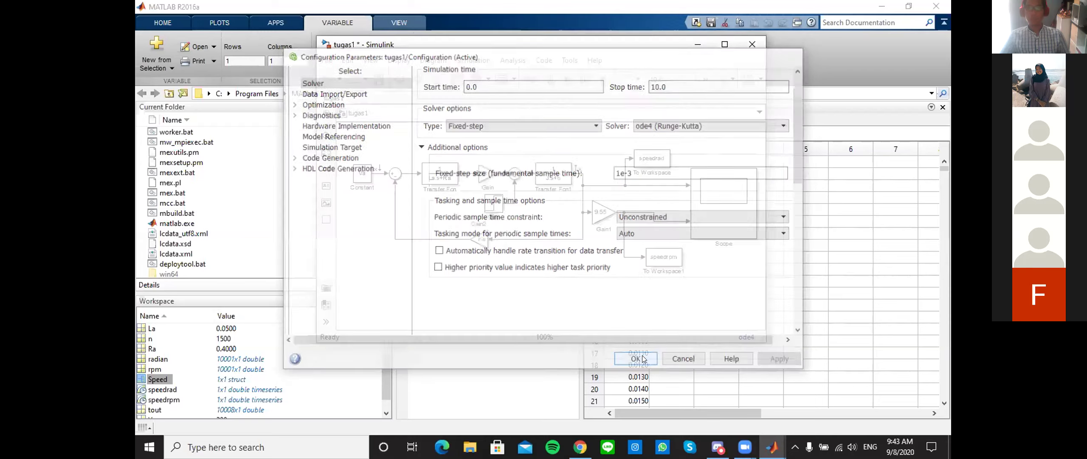
left_click(570, 81)
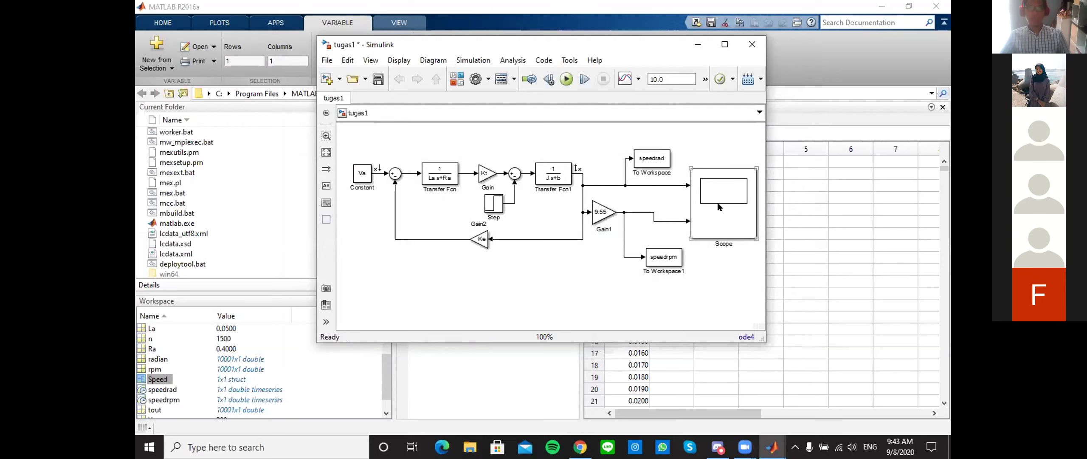
left_click(701, 176)
key("Delete")
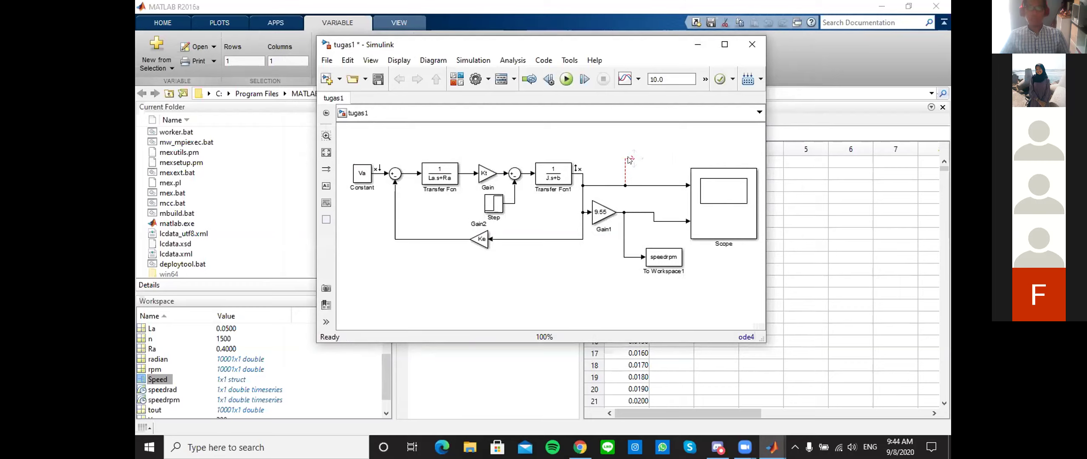
key("ctrl+z")
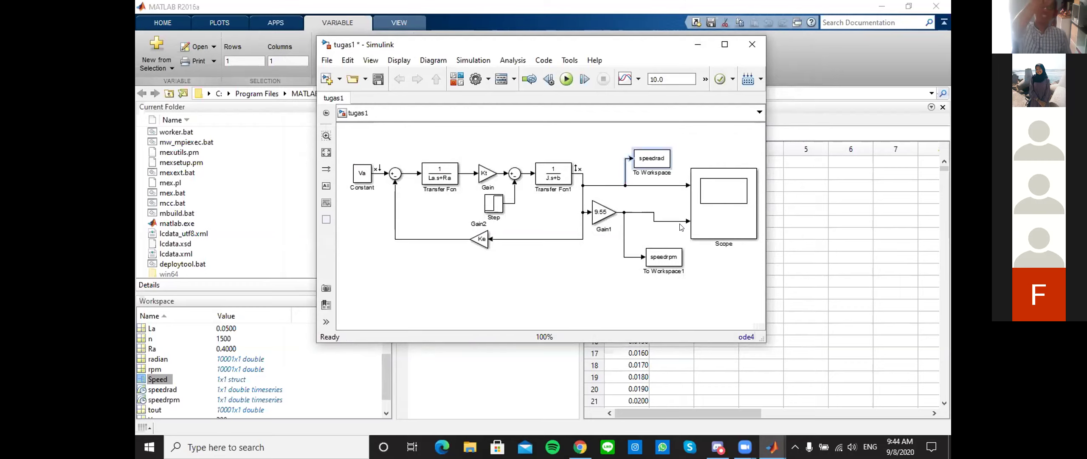
- Delete the Speed, speedrad and speedrpm variables from the MATLAB workspace
left_click(240, 358)
scroll(200, 359, "up", 1)
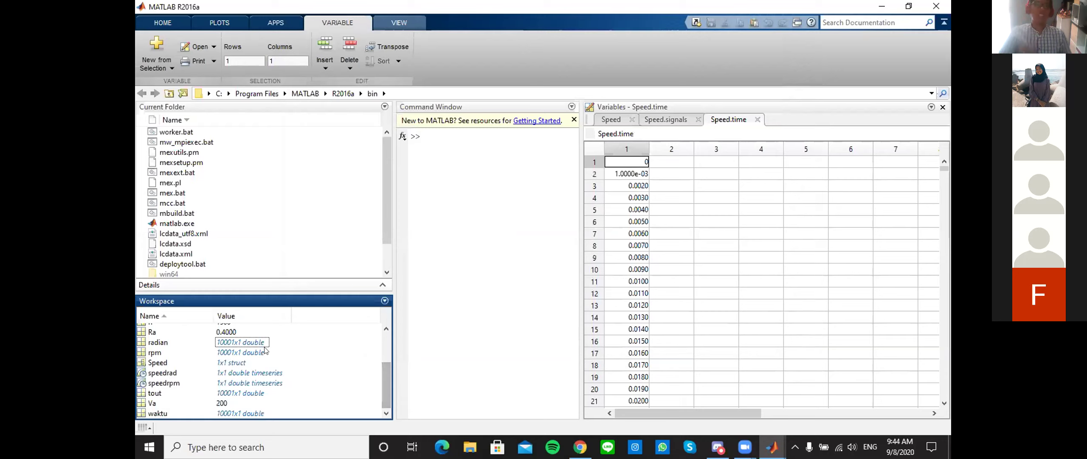
scroll(200, 358, "down", 2)
left_click(159, 362)
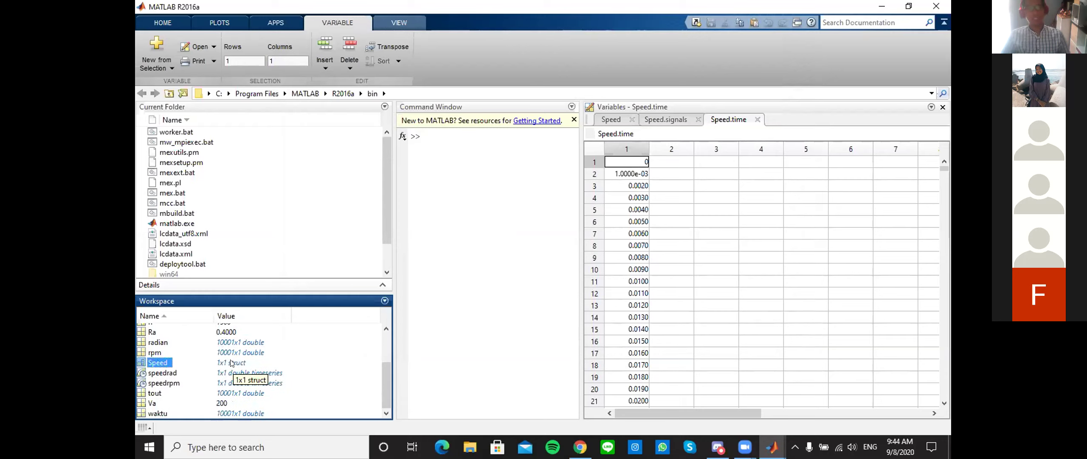
key("Delete")
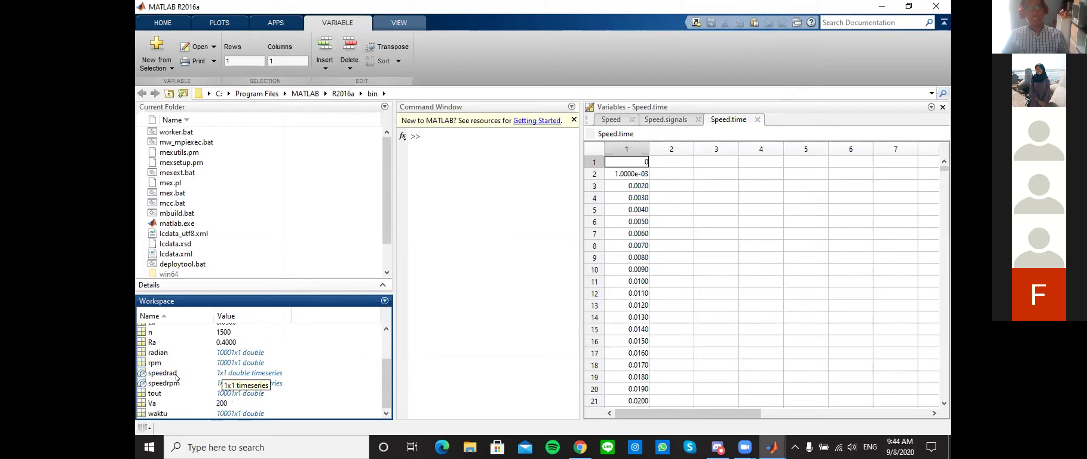
key("Delete")
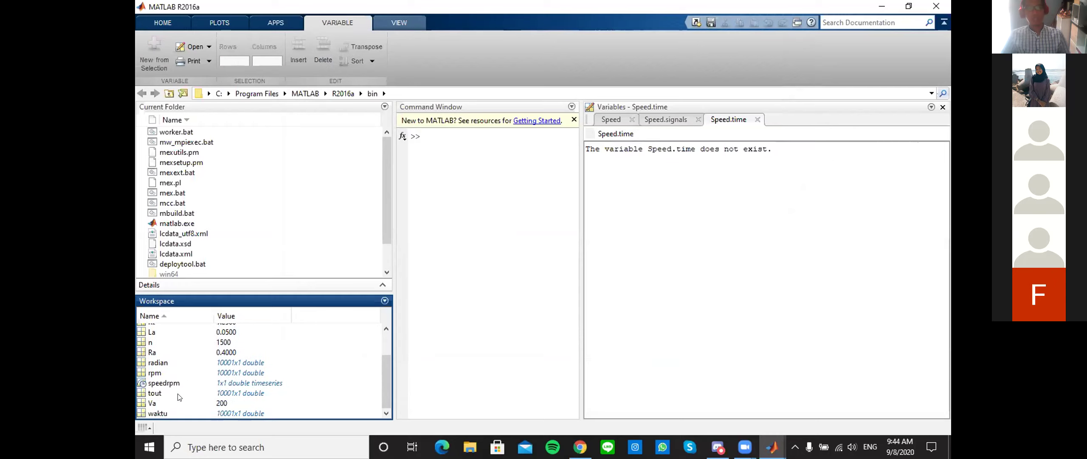
key("Delete")
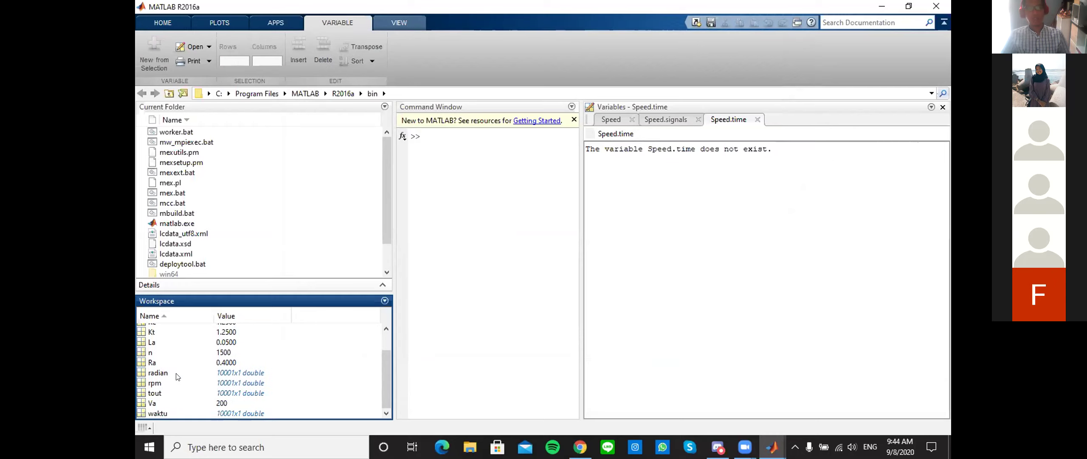
- Delete the radian, rpm, tout and waktu variables from the workspace, keeping only the motor parameters
left_click(149, 372)
key("Delete")
left_click(159, 394)
key("Delete")
left_click(158, 393)
key("Delete")
left_click(147, 410)
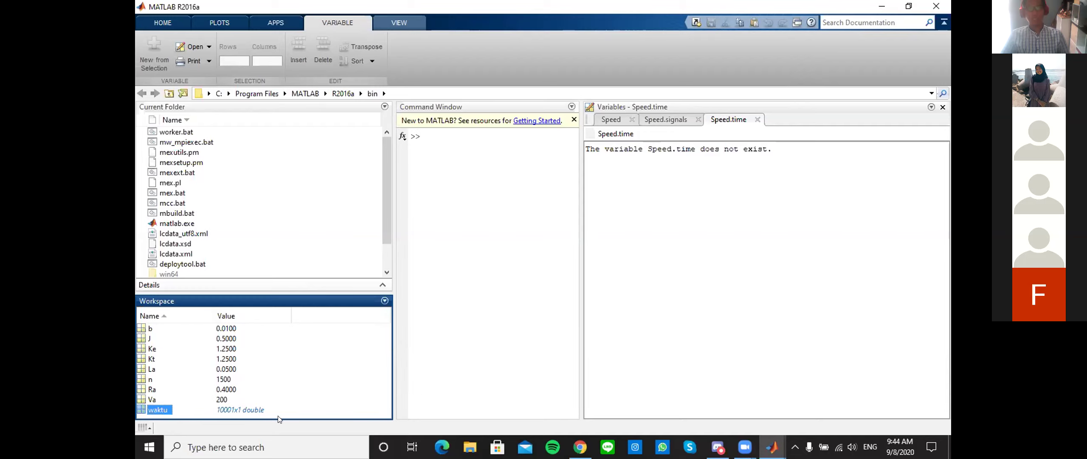
key("Delete")
- Return to the tugas1 model and run the simulation to regenerate the logged workspace variables
left_click(514, 333)
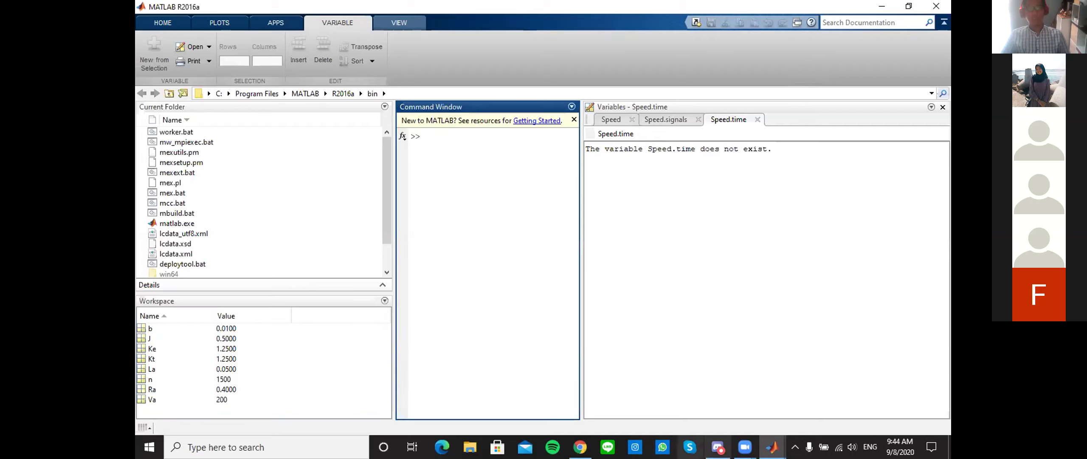
left_click(772, 446)
left_click(797, 383)
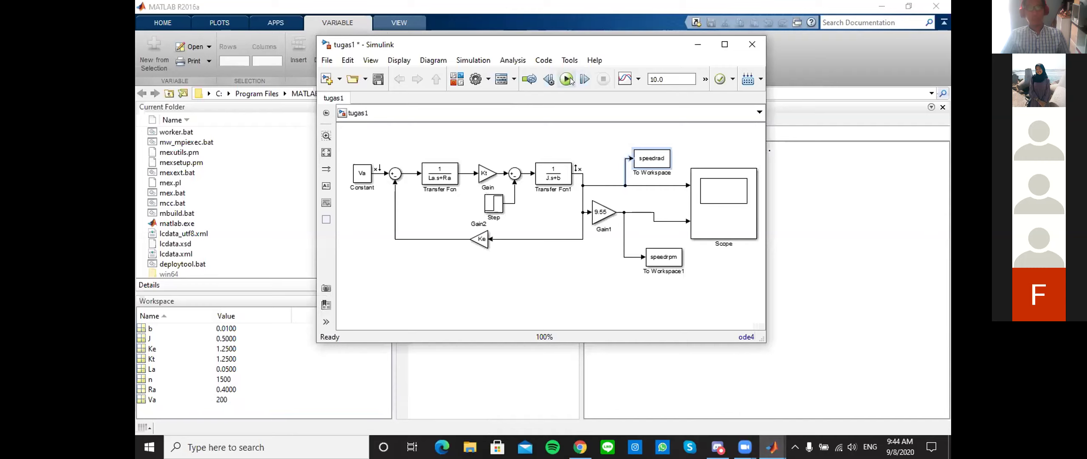
left_click(567, 79)
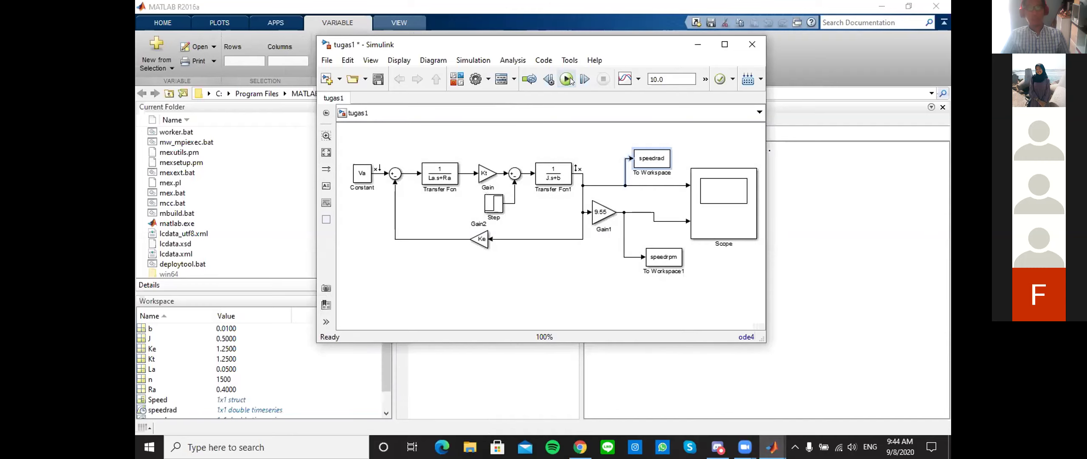
- Open the tout time vector from the workspace and examine its logged time samples
scroll(353, 365, "down", 3)
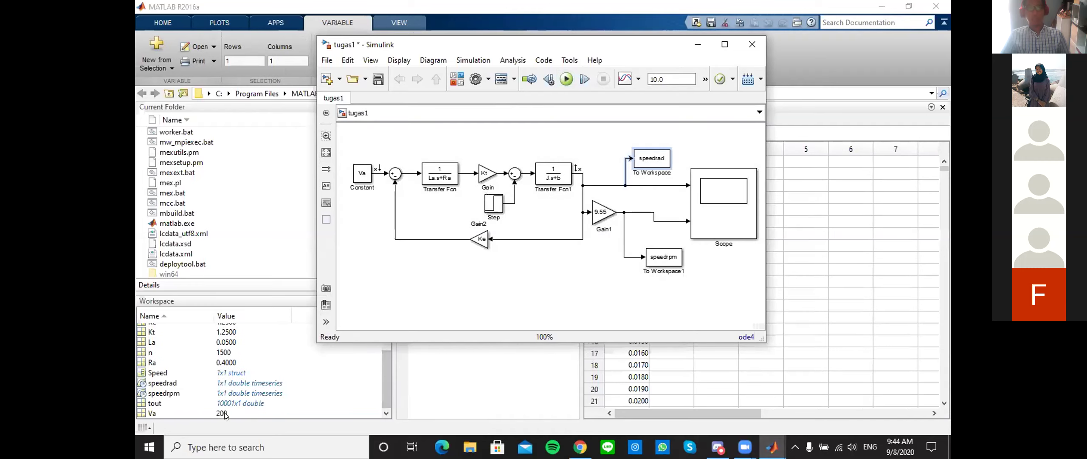
left_click(157, 404)
double_click(157, 405)
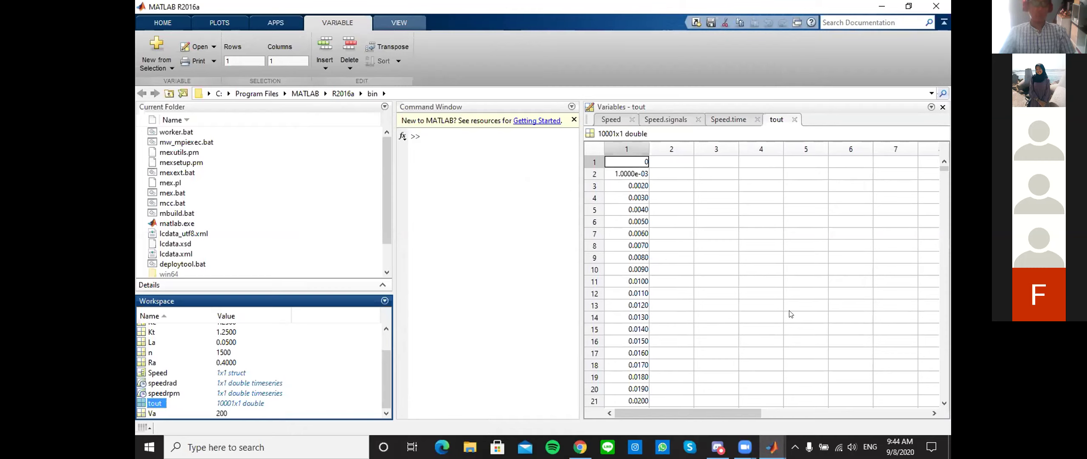
left_click(773, 446)
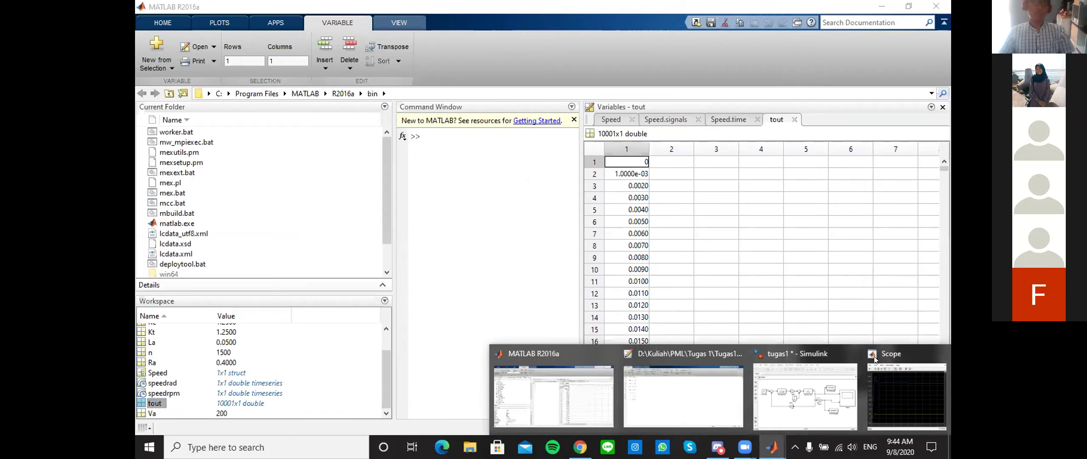
mouse_move(745, 446)
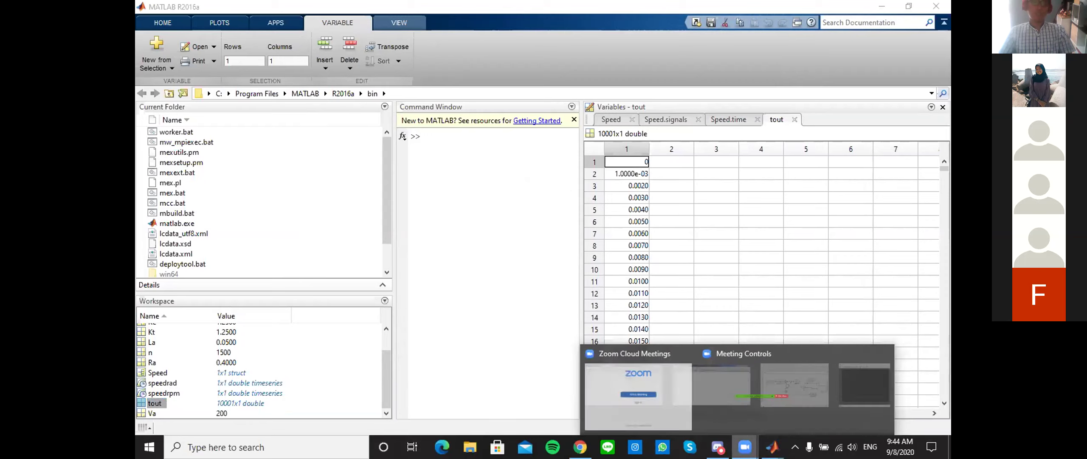
left_click(766, 405)
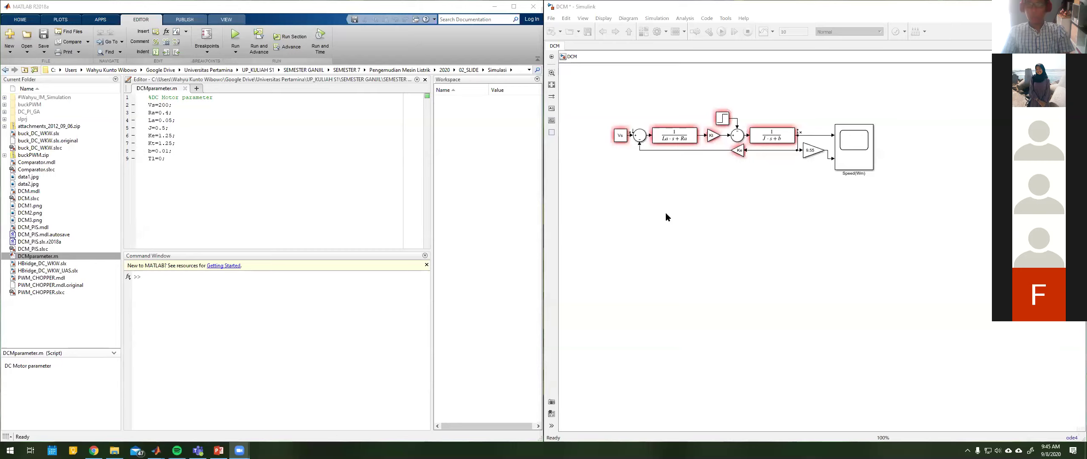
- Widen the MATLAB window beside the DCM Simulink model
left_click(543, 220)
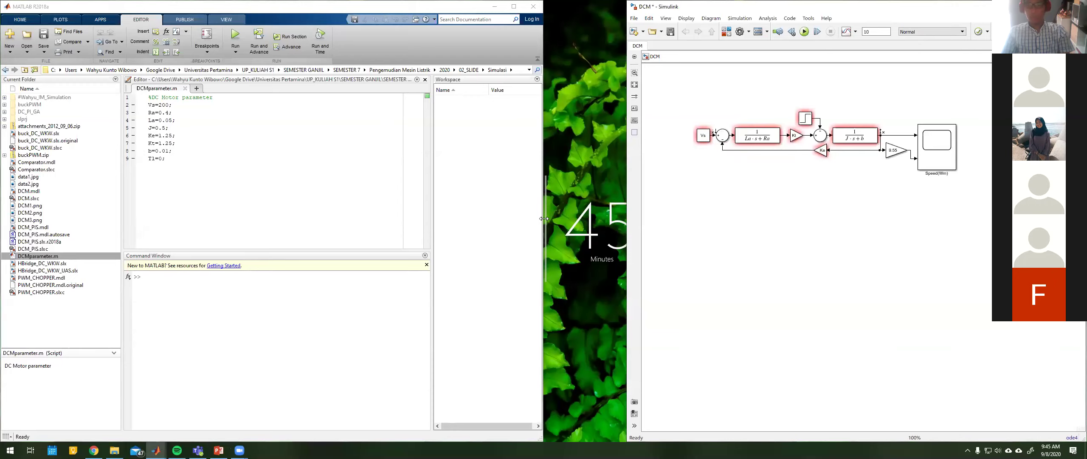
left_click_drag(544, 218, 627, 219)
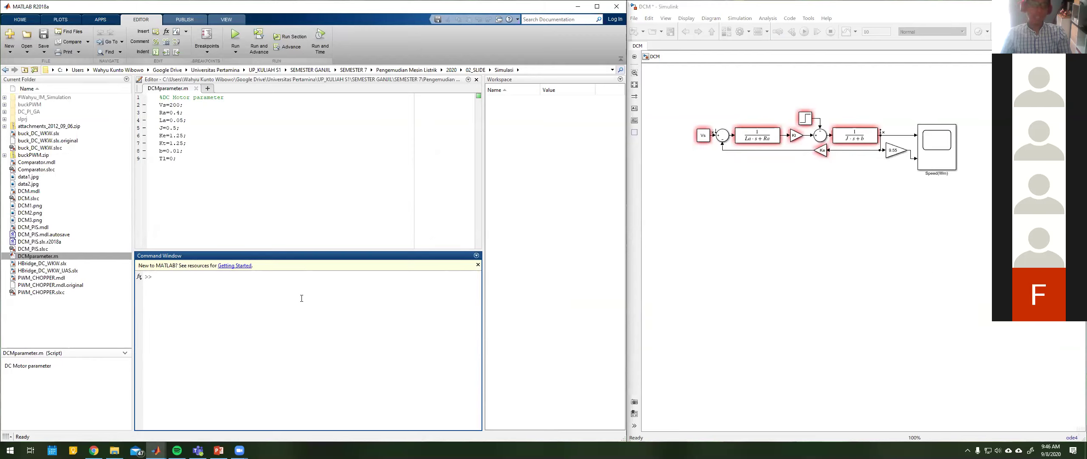
left_click(318, 194)
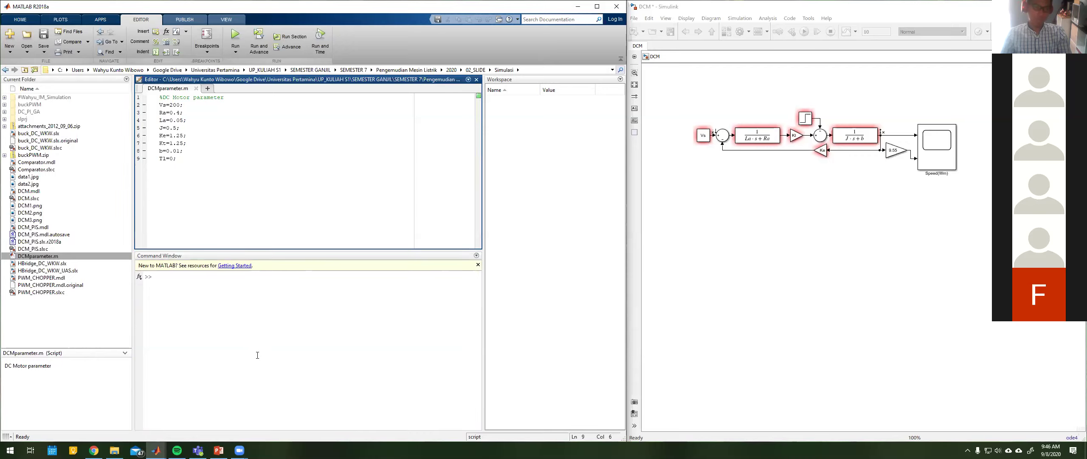
left_click(200, 276)
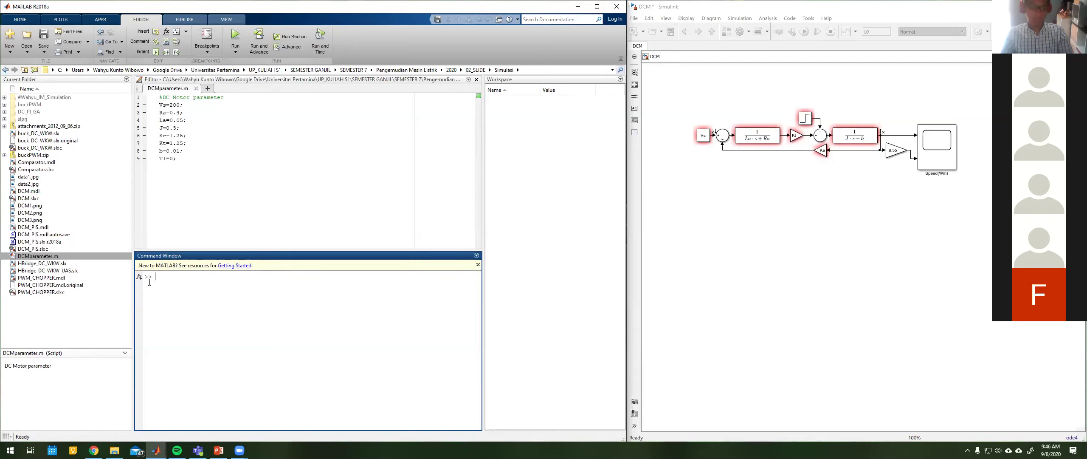
left_click_drag(245, 116, 242, 194)
left_click(238, 106)
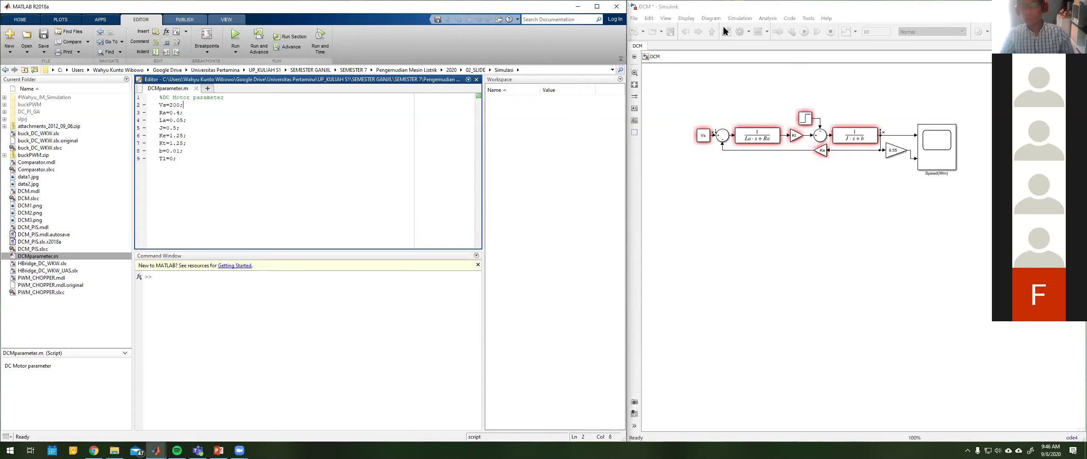
left_click(344, 291)
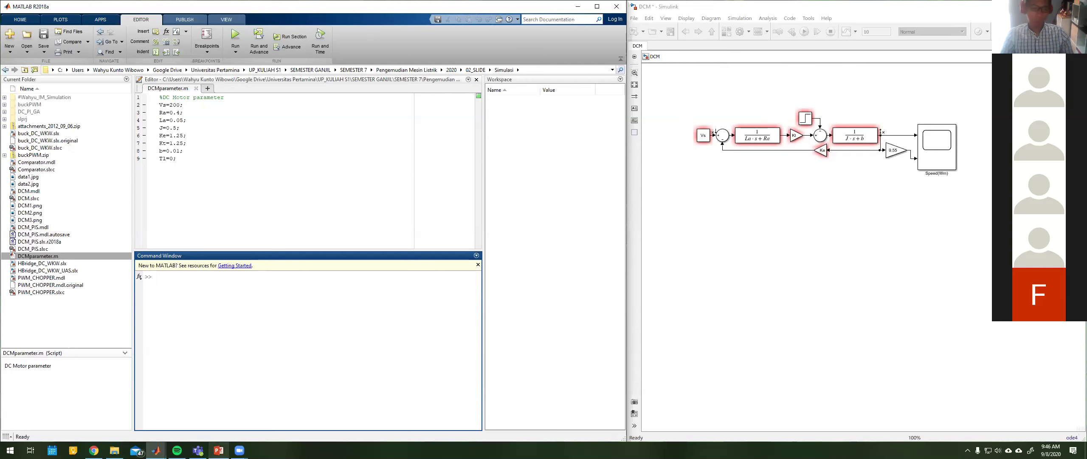
- Switch to the DC motor concept presentation in PowerPoint, place it beside MATLAB and show the DCM Block Diagram slide
left_click(218, 450)
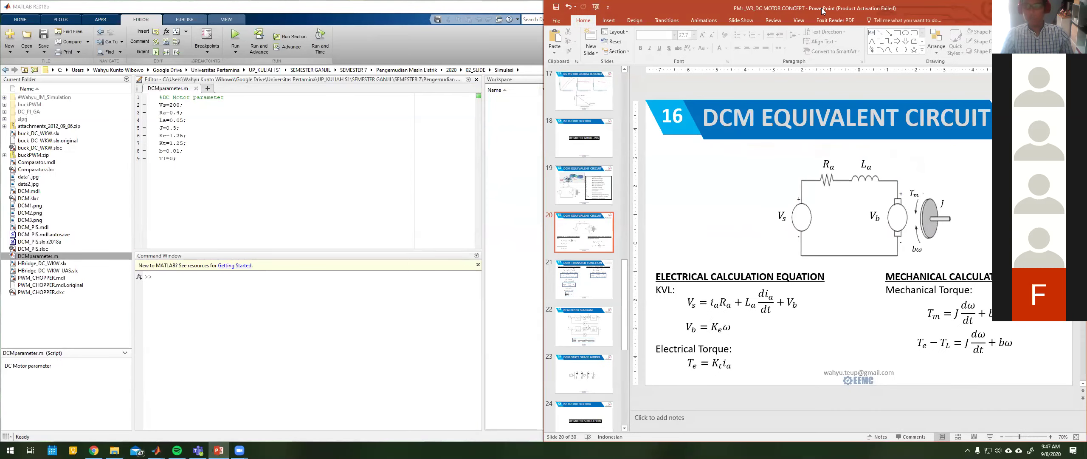
key("super+Right")
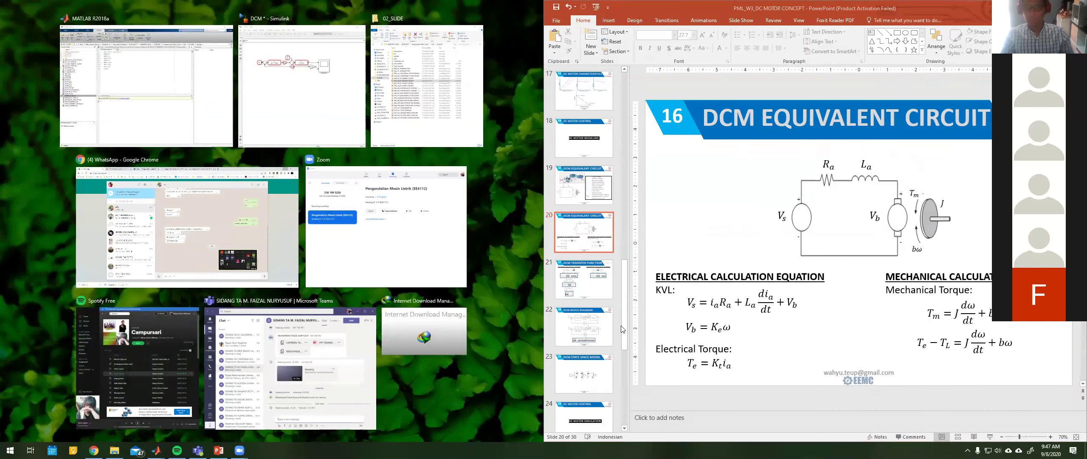
key("Return")
left_click(595, 334)
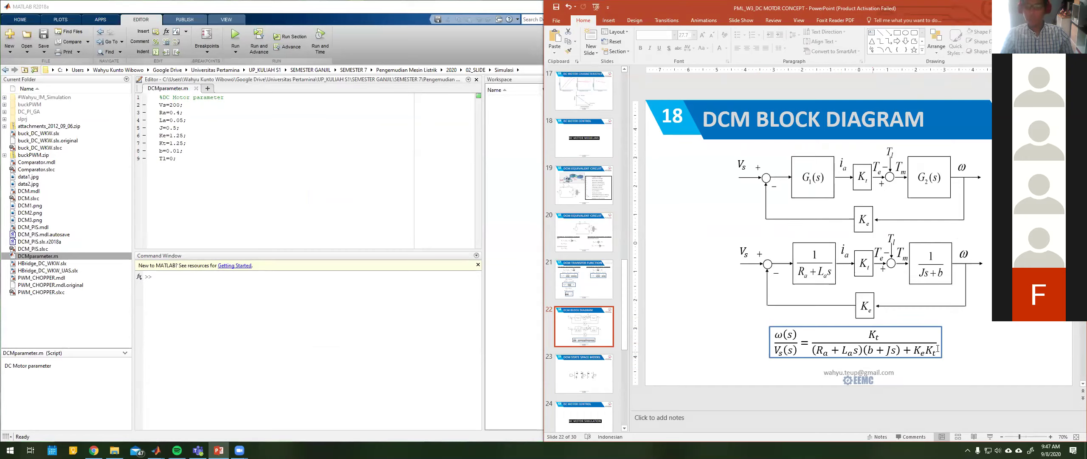
- Enter s=tf('s') in the MATLAB Command Window to define the Laplace variable
left_click(261, 285)
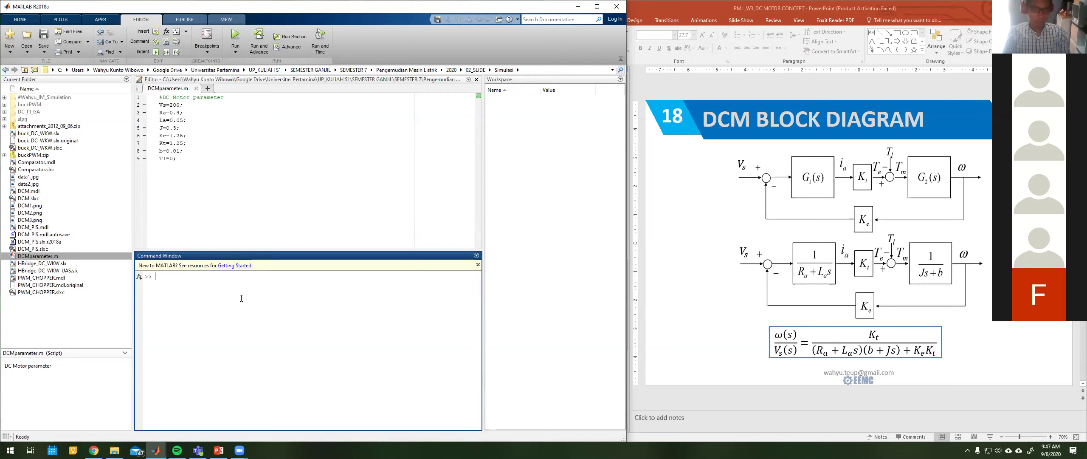
type("=tf('s')")
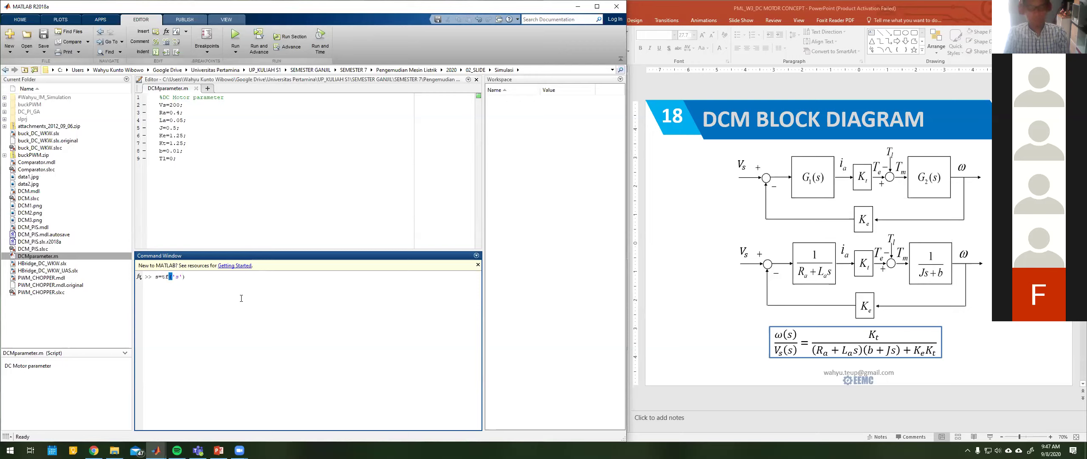
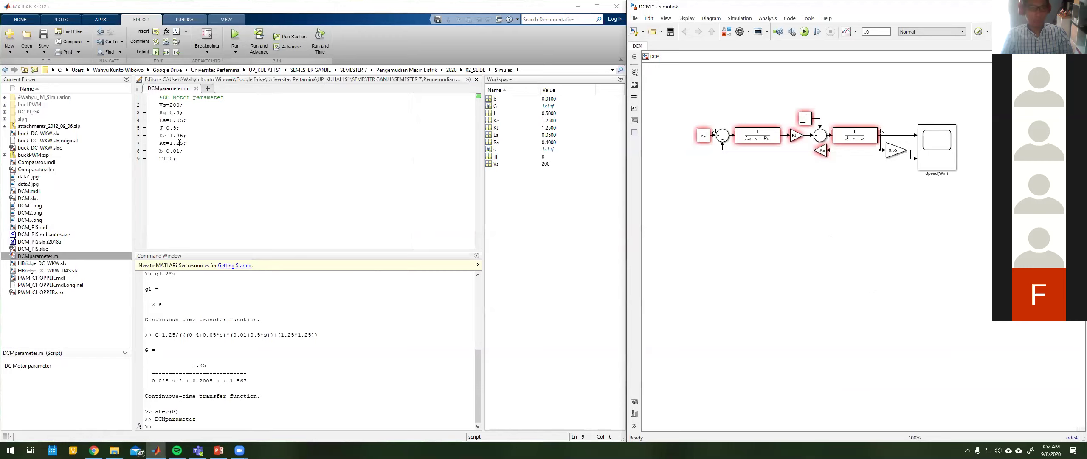
- Check the load torque Step block's parameters in the DCM model, accept them unchanged and run the simulation
left_click(806, 121)
left_click(929, 144)
double_click(803, 121)
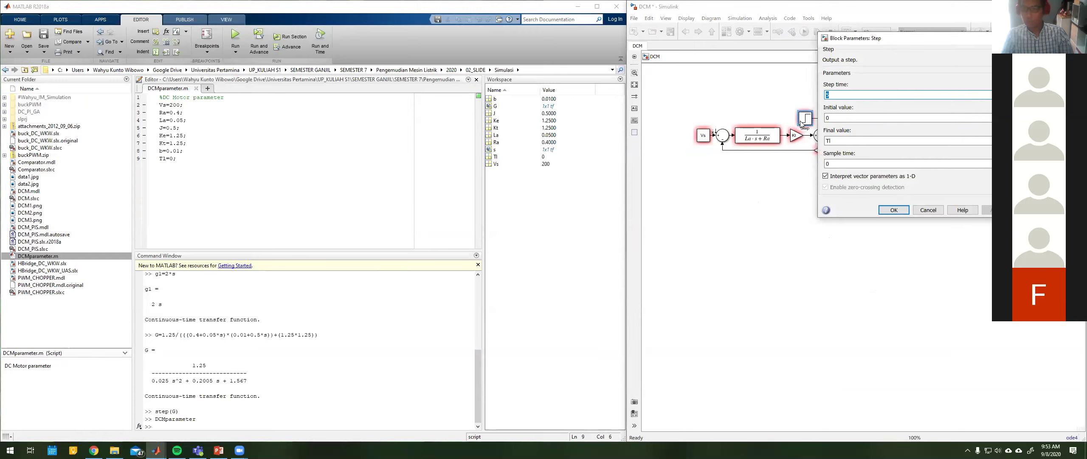
left_click(894, 210)
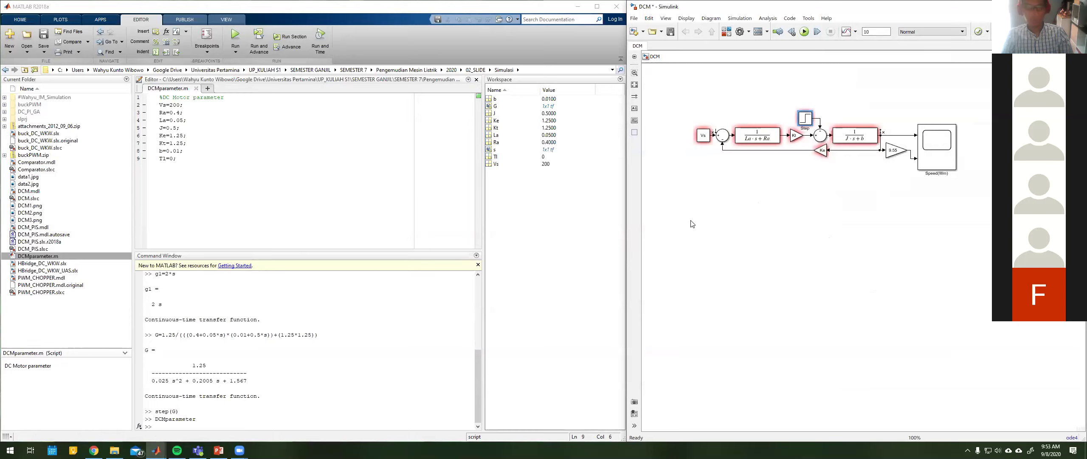
key("ctrl+t")
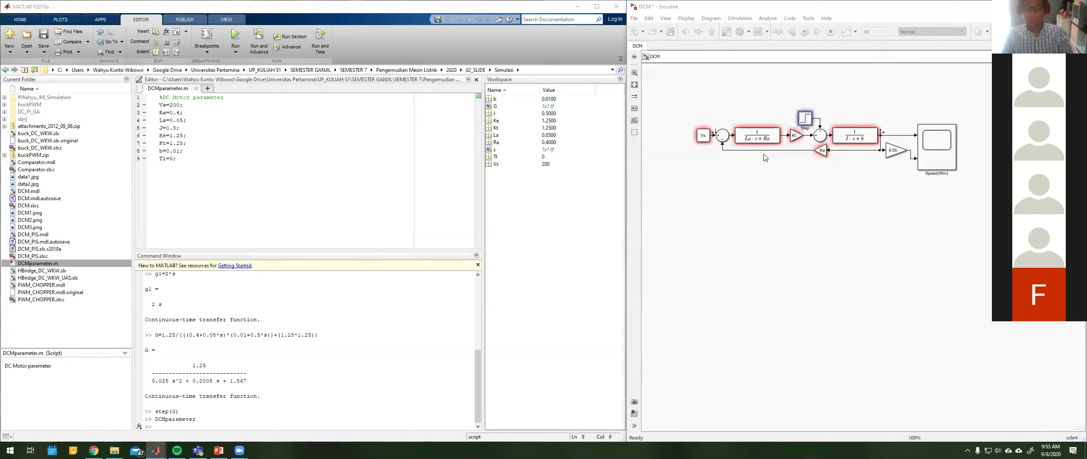
- Open the Speed structure from the workspace and examine the values of its first signal
left_click(504, 173)
left_click(501, 157)
double_click(500, 157)
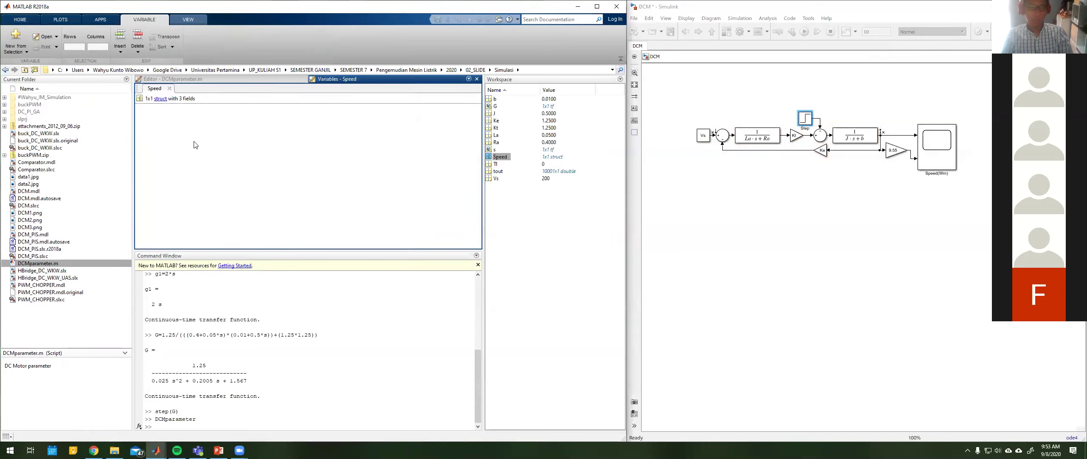
double_click(151, 126)
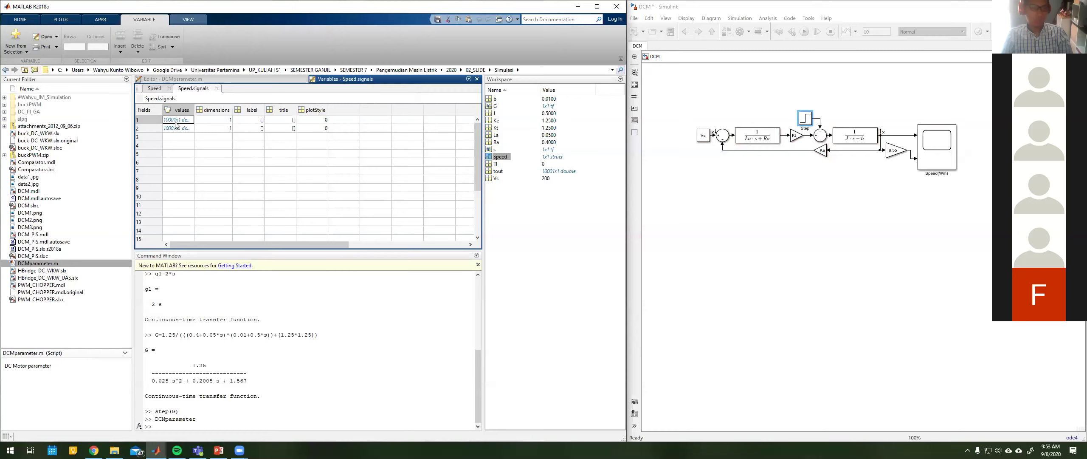
double_click(177, 121)
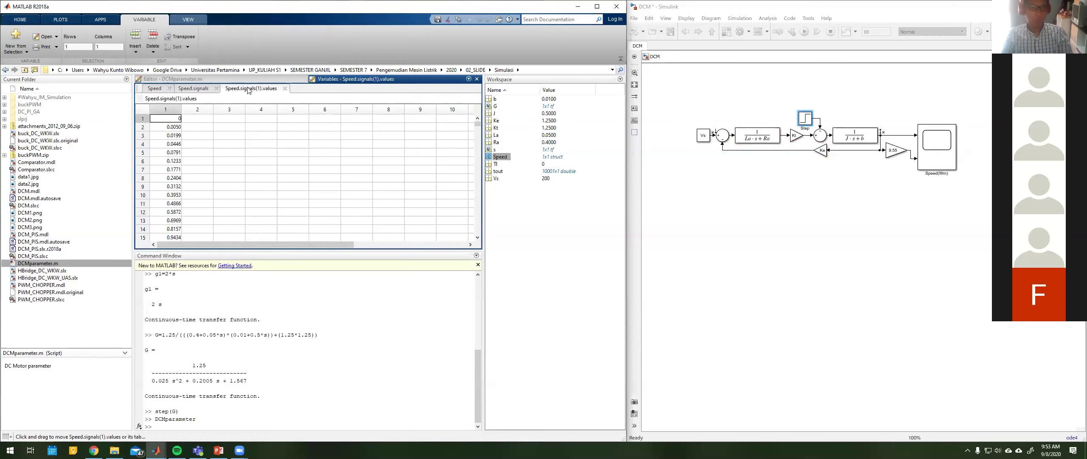
- Compute the step characteristics of the simulated speed with stepinfo(Speed.signals(1).values,tout) and review the listed results
left_click(197, 422)
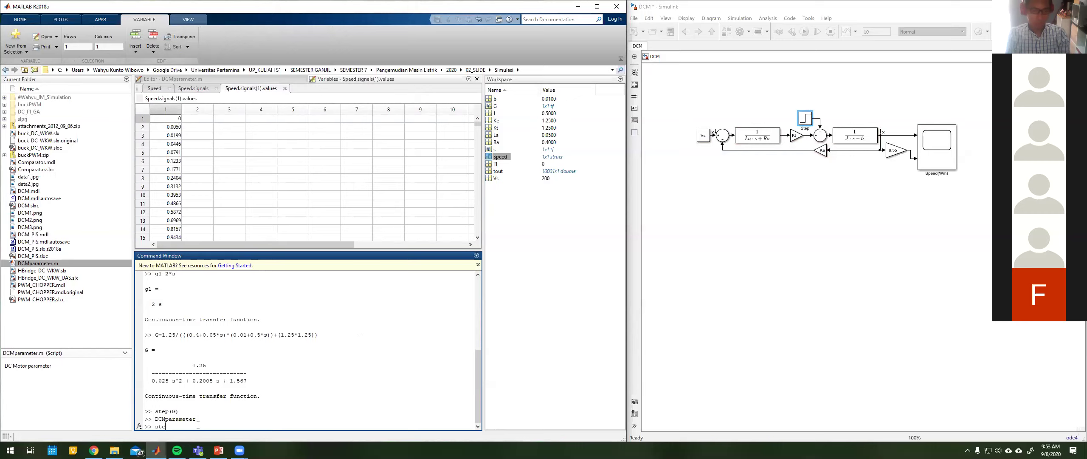
type("stepinfo(")
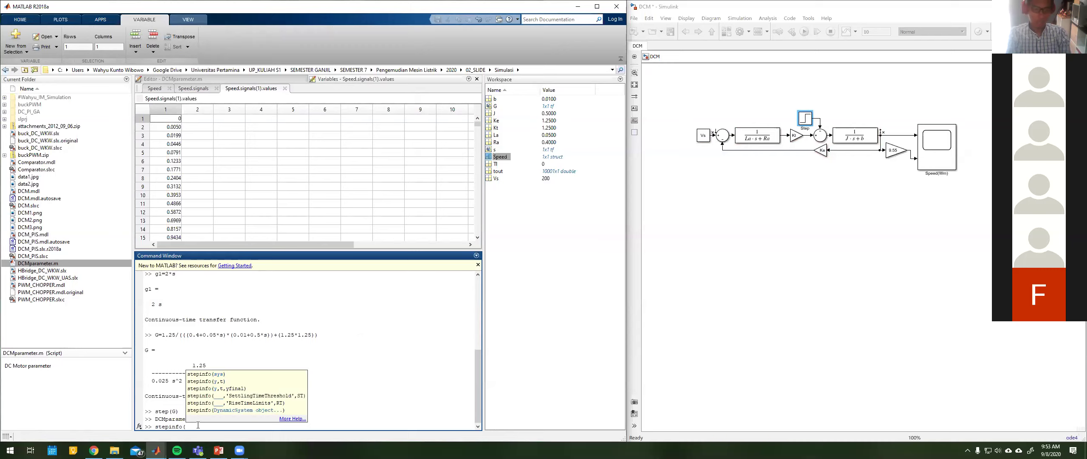
type("Speed.signals(1)")
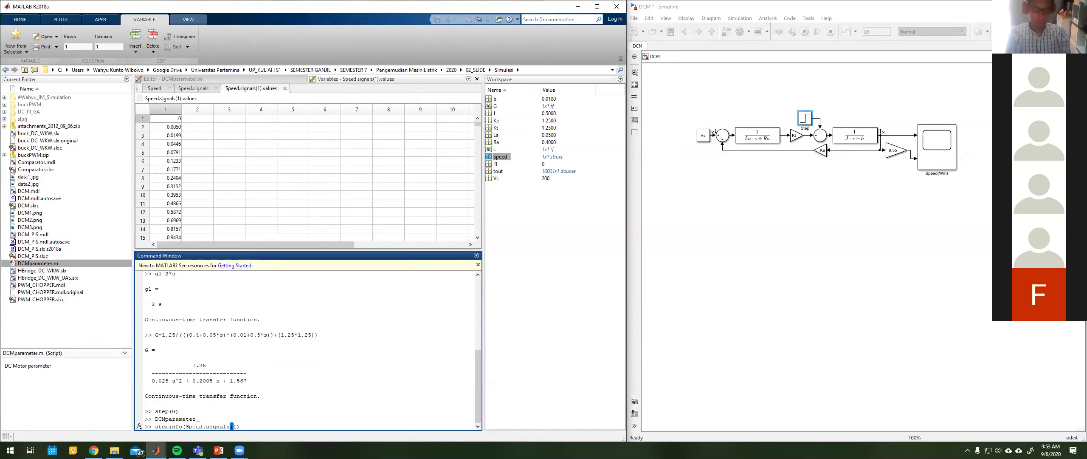
type(".values,tout)")
key("Return")
left_click_drag(169, 358, 245, 413)
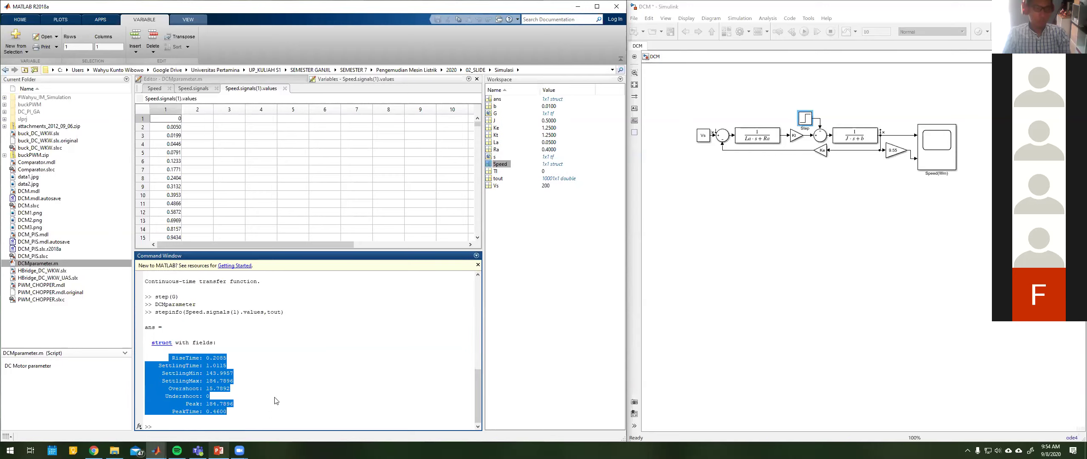
left_click(168, 357)
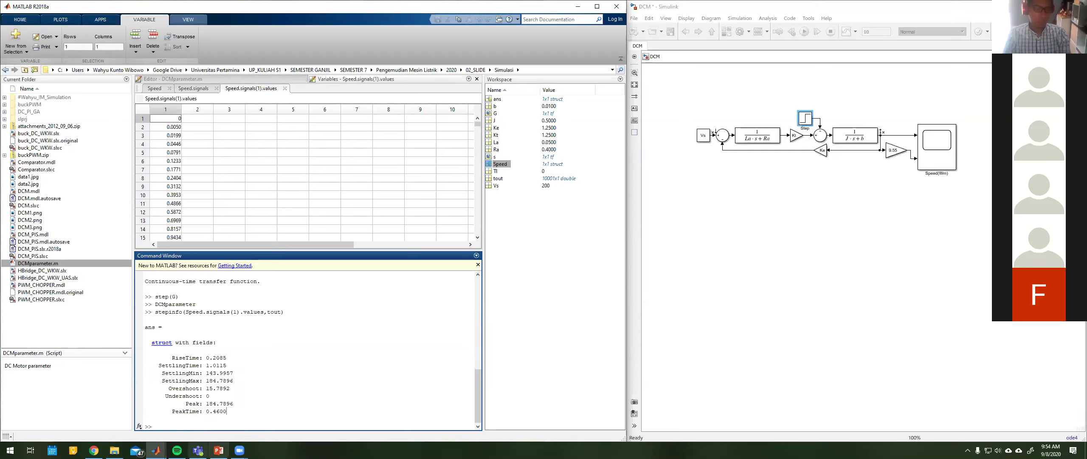
- Bring up the Step Response figure of G and place it clear of the Command Window to compare it with the stepinfo results
mouse_move(155, 450)
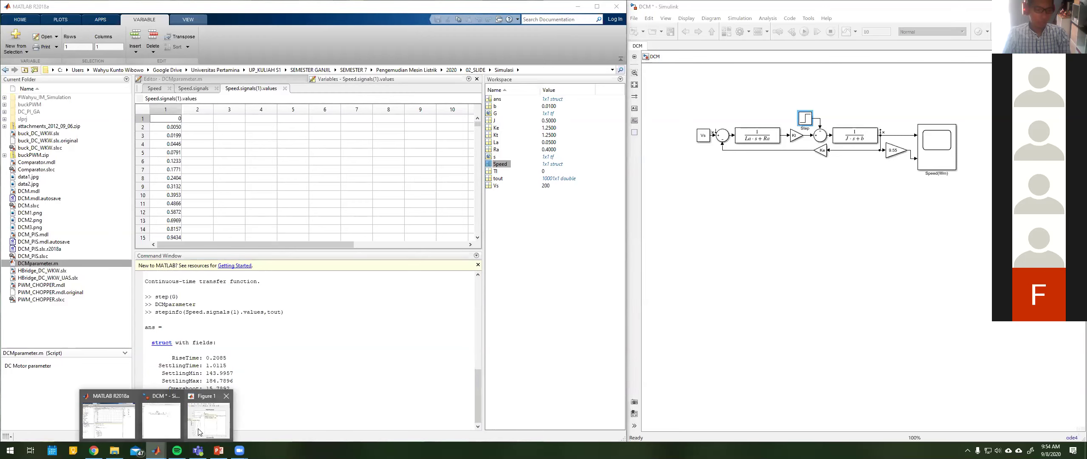
left_click(208, 414)
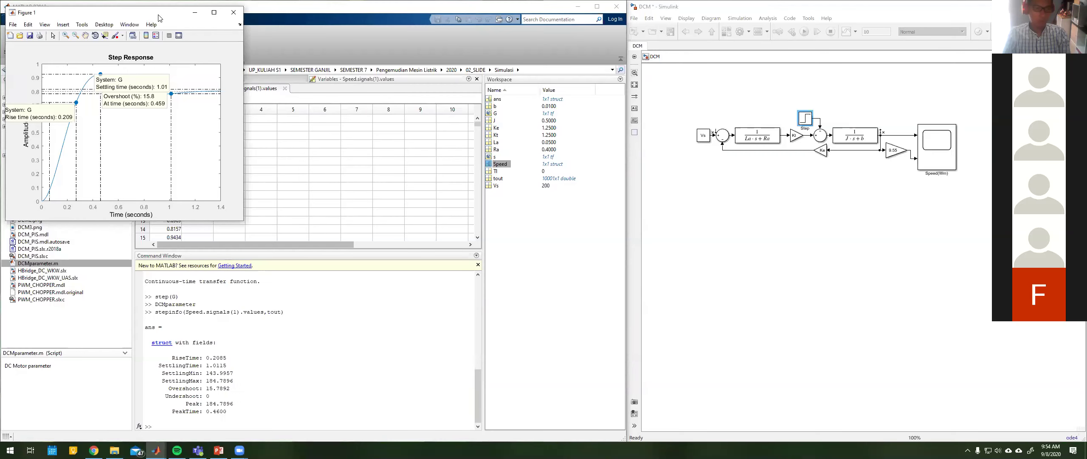
left_click_drag(158, 18, 449, 225)
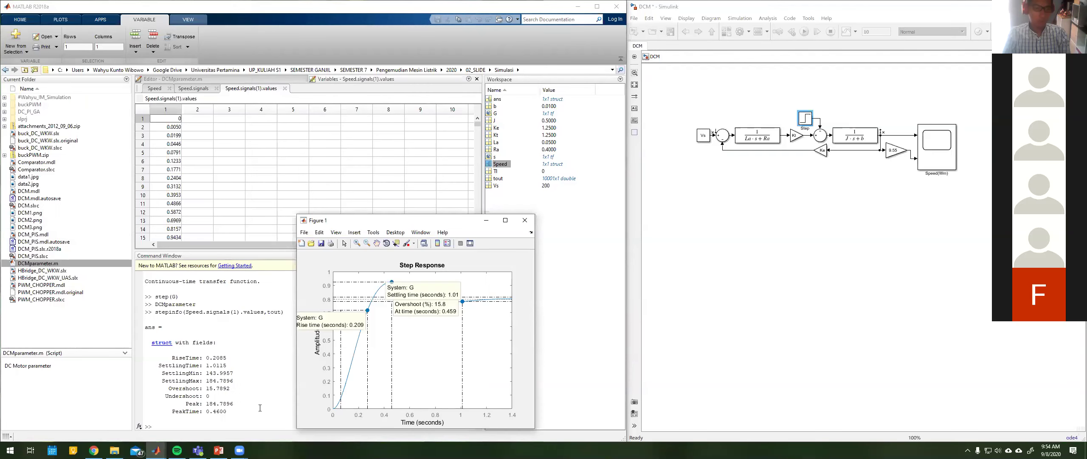
left_click(178, 357)
left_click_drag(172, 357, 206, 357)
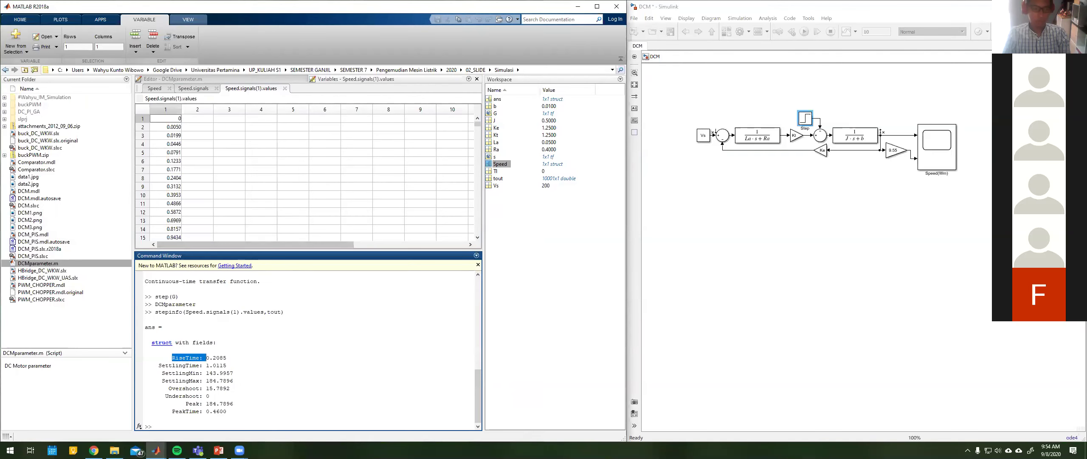
mouse_move(156, 449)
left_click(216, 417)
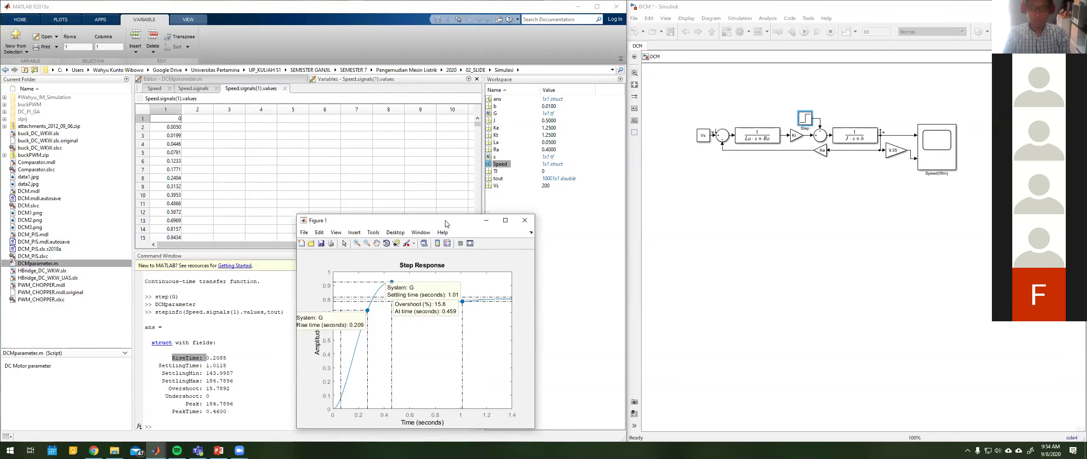
left_click_drag(447, 224, 778, 216)
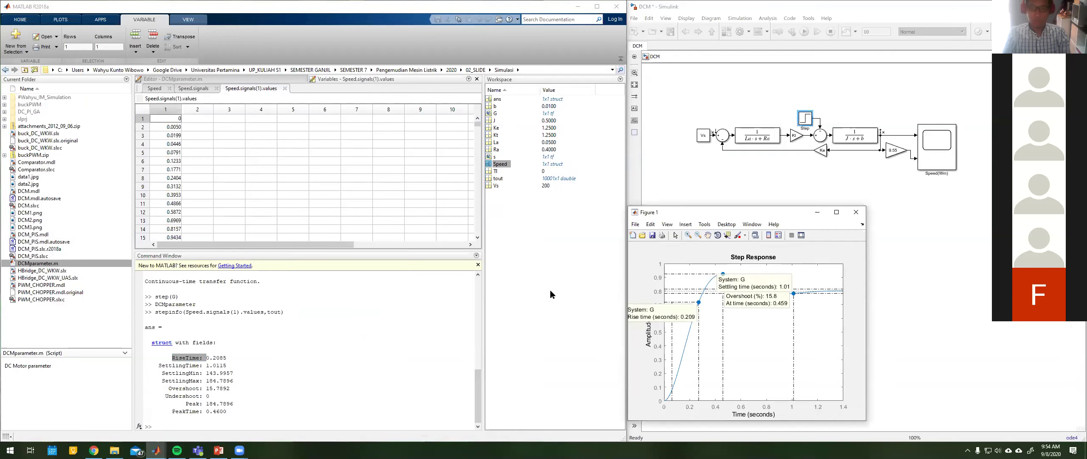
left_click(223, 361)
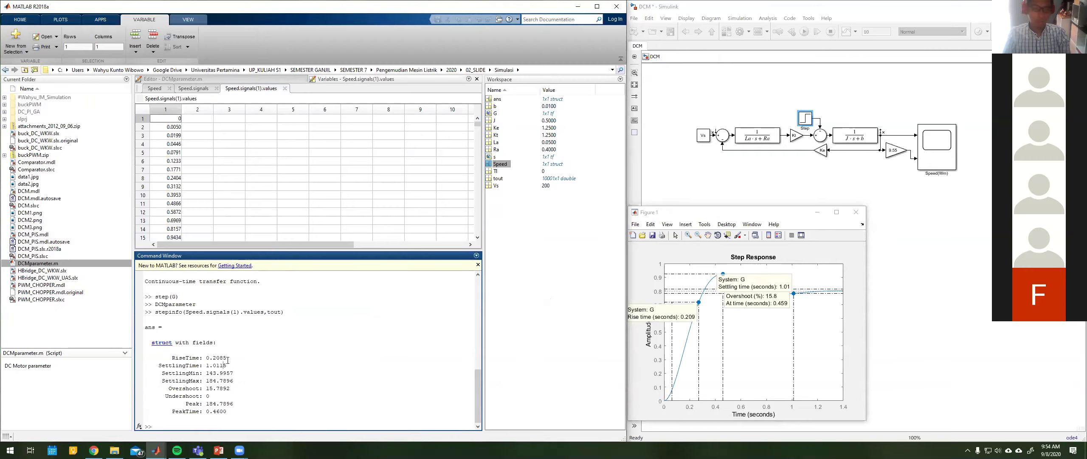
- Compare the rise time, settling time and overshoot listed by stepinfo with those marked in the Step Response figure
left_click_drag(227, 359, 219, 359)
left_click(225, 365)
double_click(221, 389)
left_click(220, 390)
- Open the Speed(Wm) scope and move its window clear of the Simulink diagram to view both speed curves
double_click(935, 144)
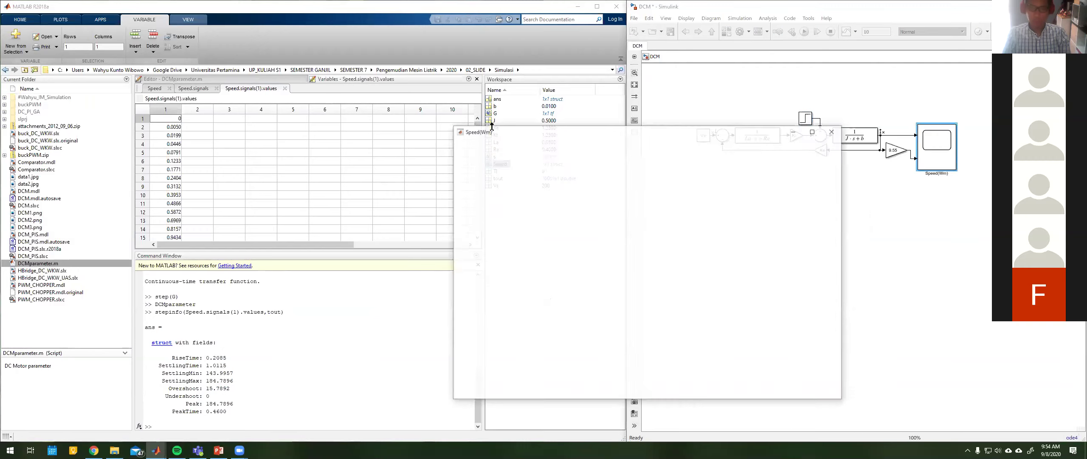
left_click_drag(569, 136, 371, 69)
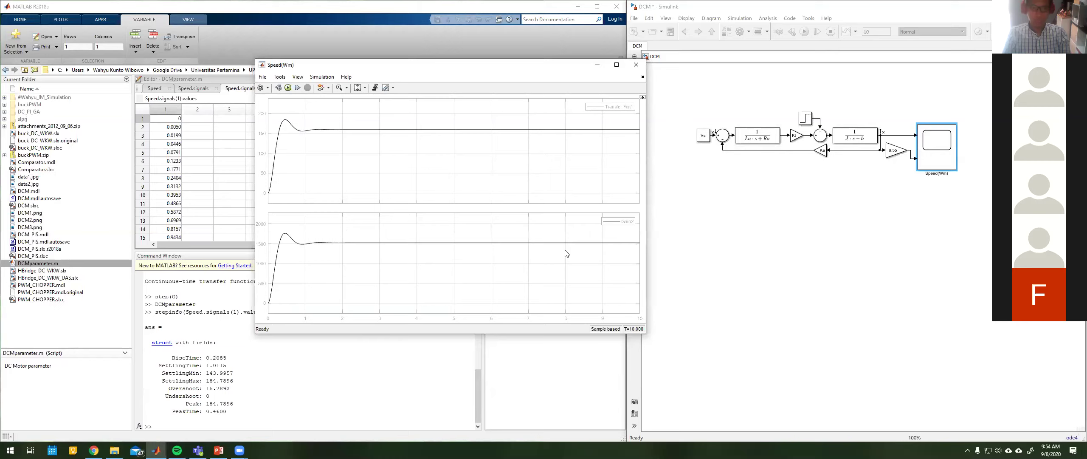
- Compute the step characteristics of the second speed signal with stepinfo(Speed.signals(2).values,tout)
left_click(317, 402)
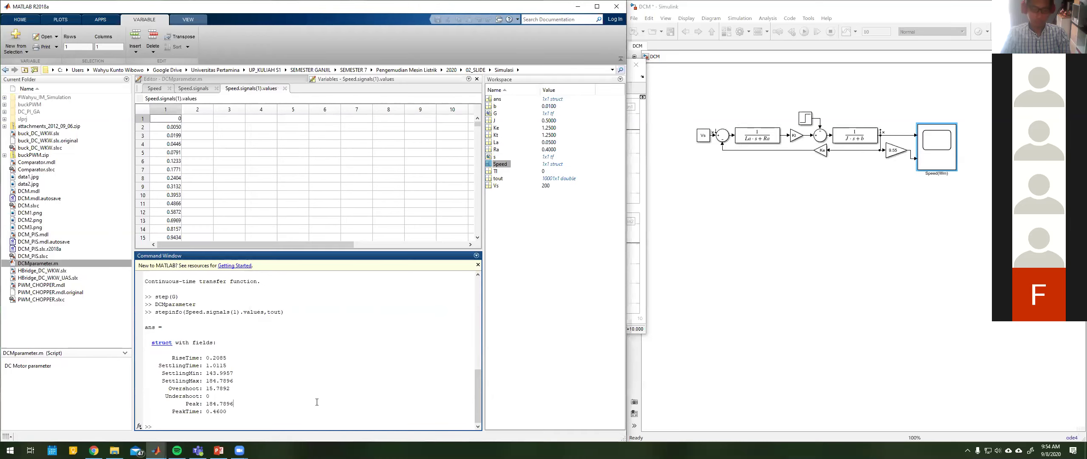
key("Up")
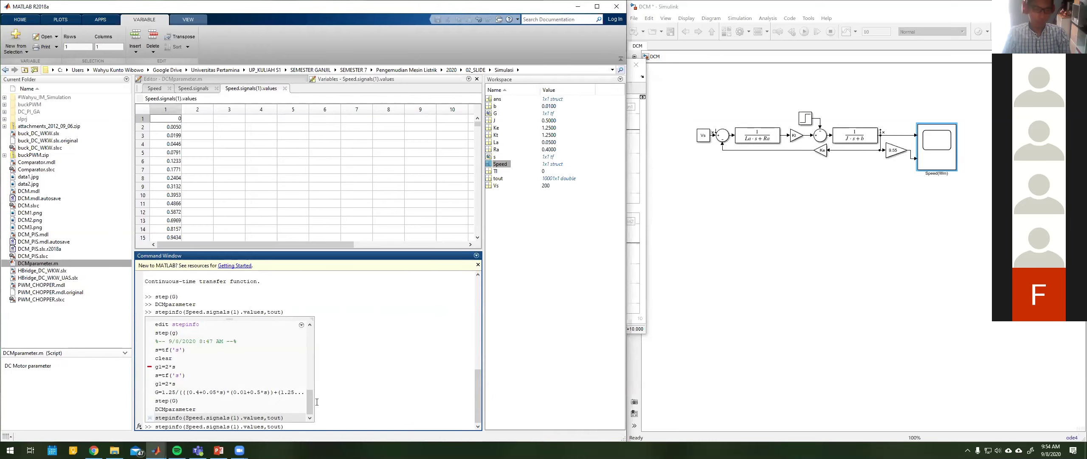
left_click(240, 426)
key("BackSpace")
type("2")
key("Return")
key("Up")
key("Up")
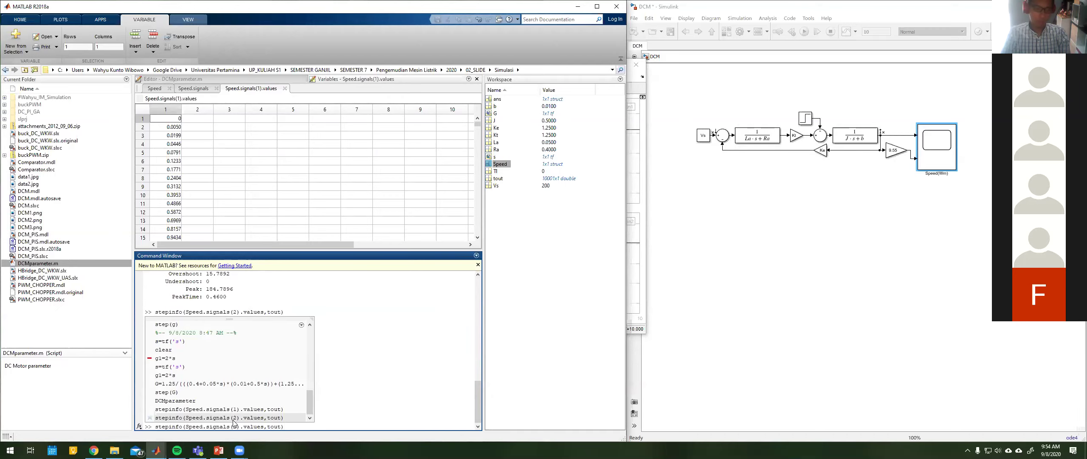
key("Down")
key("Return")
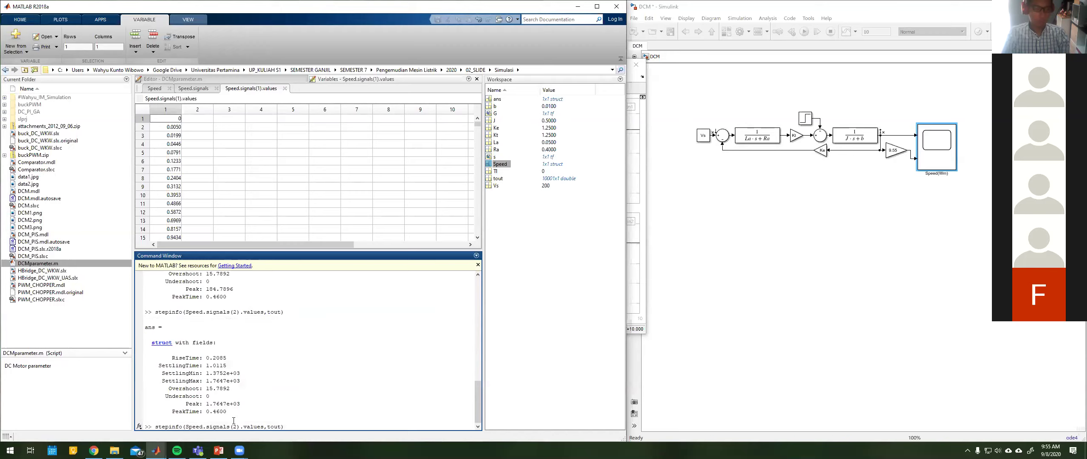
- Review the second stepinfo result and enlarge the Command Window upwards to fit both result lists
left_click_drag(206, 356, 243, 411)
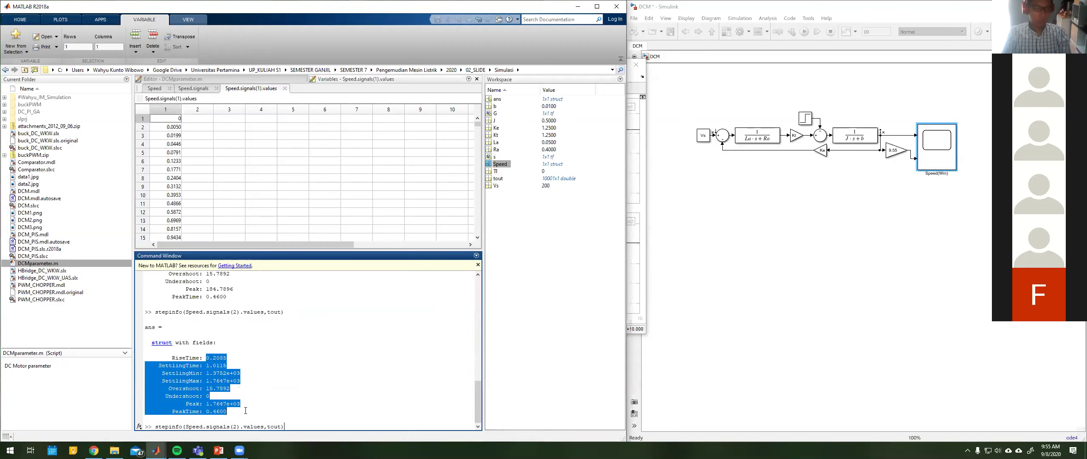
left_click(246, 410)
scroll(225, 348, "up", 1)
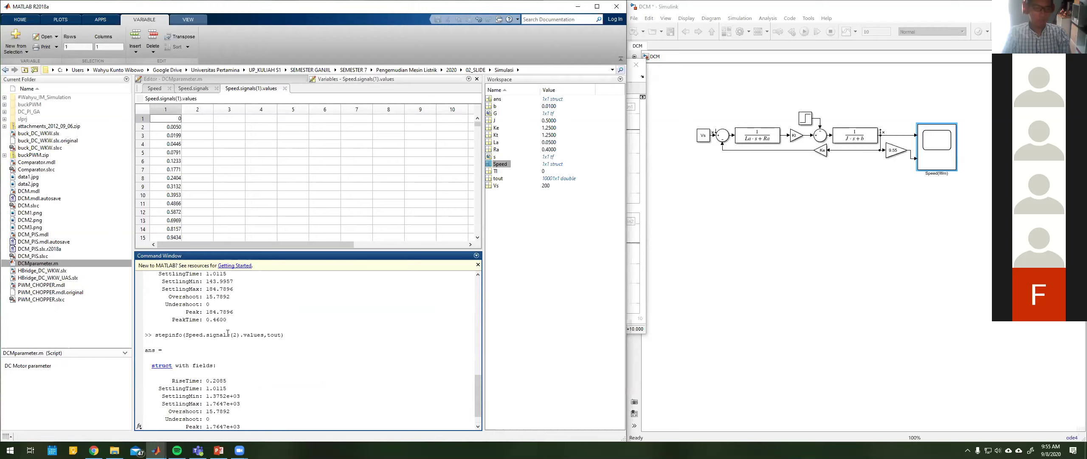
left_click_drag(304, 249, 321, 152)
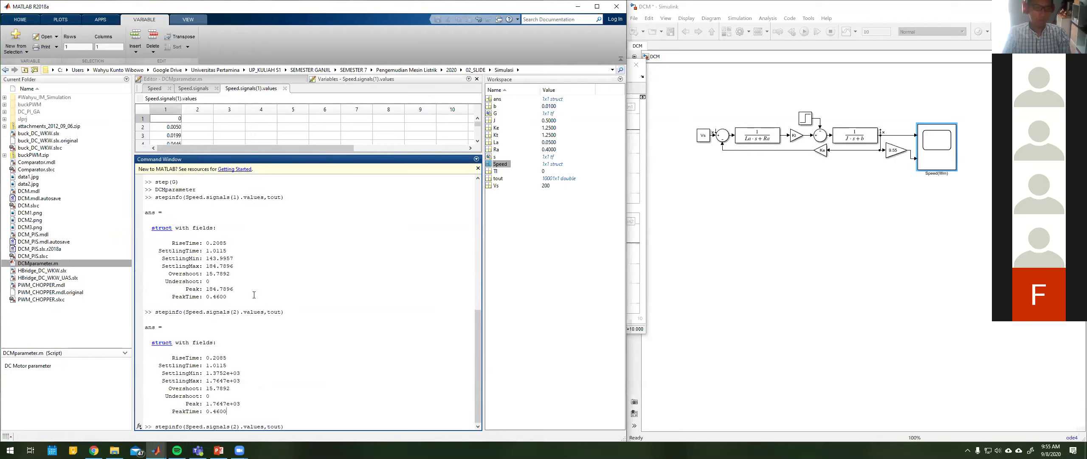
- Compare the rise time, settling time, overshoot and peak values of the two stepinfo results
left_click_drag(223, 243, 233, 274)
left_click(227, 305)
left_click_drag(206, 388, 230, 388)
left_click_drag(206, 358, 234, 366)
left_click(241, 403)
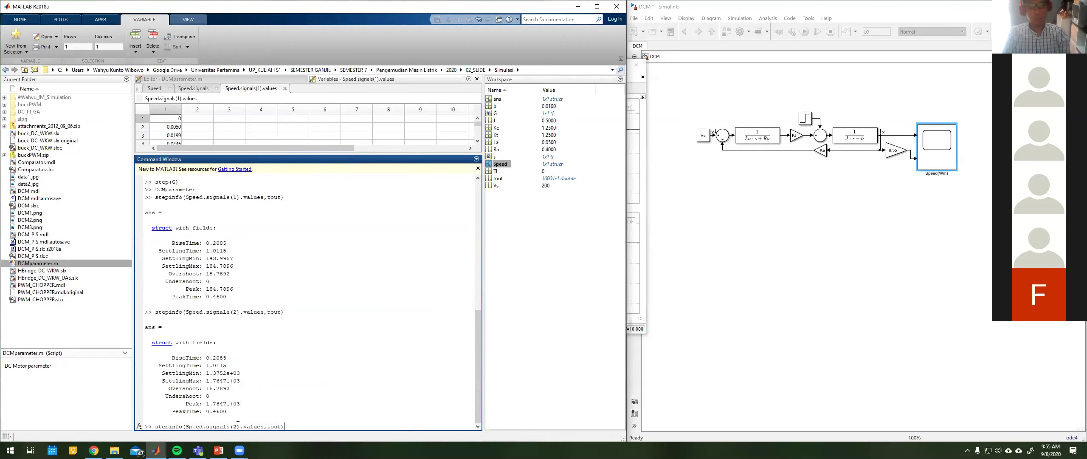
- Switch to PowerPoint to view the DCM Block Diagram slide, and bring up the Step Response figure over it
left_click(219, 450)
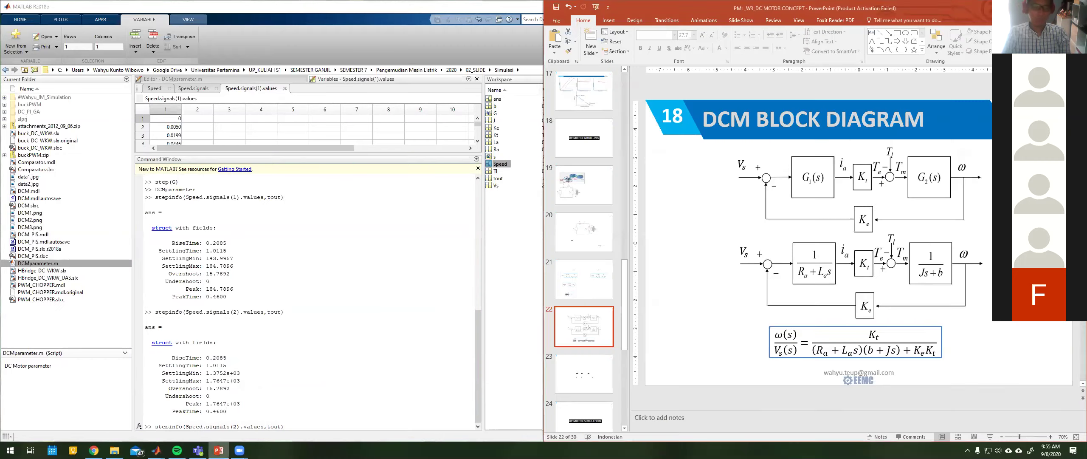
left_click(157, 450)
left_click(179, 417)
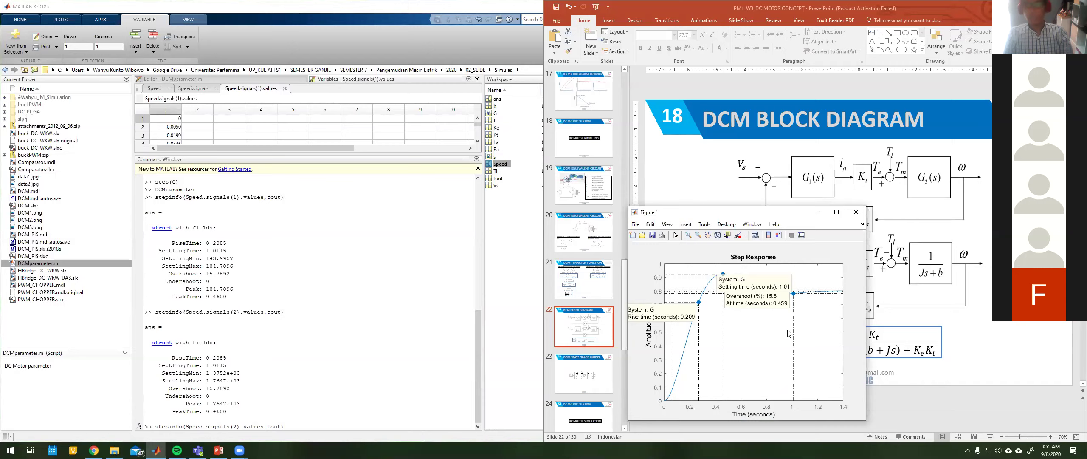
- Return to the MATLAB Command Window and review both stepinfo result lists alongside the Step Response figure
left_click(368, 290)
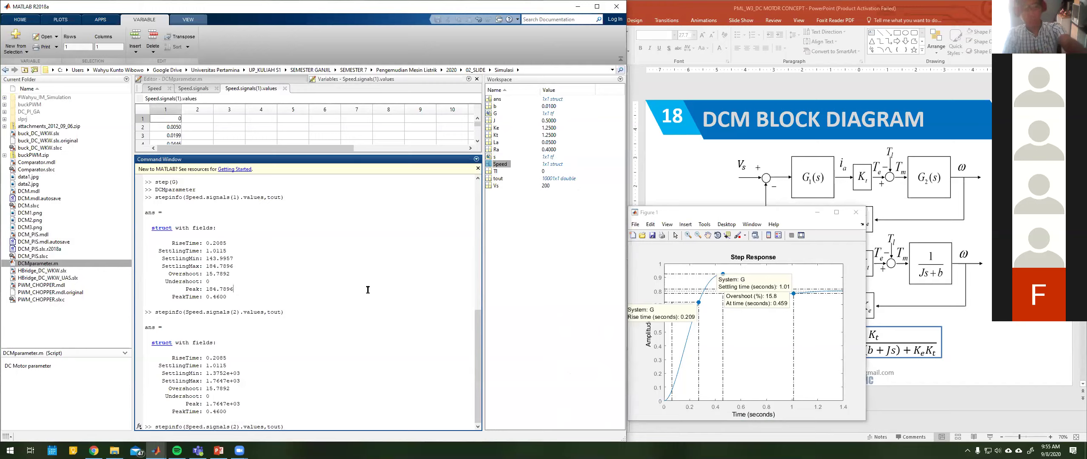
left_click_drag(152, 212, 276, 415)
left_click(328, 412)
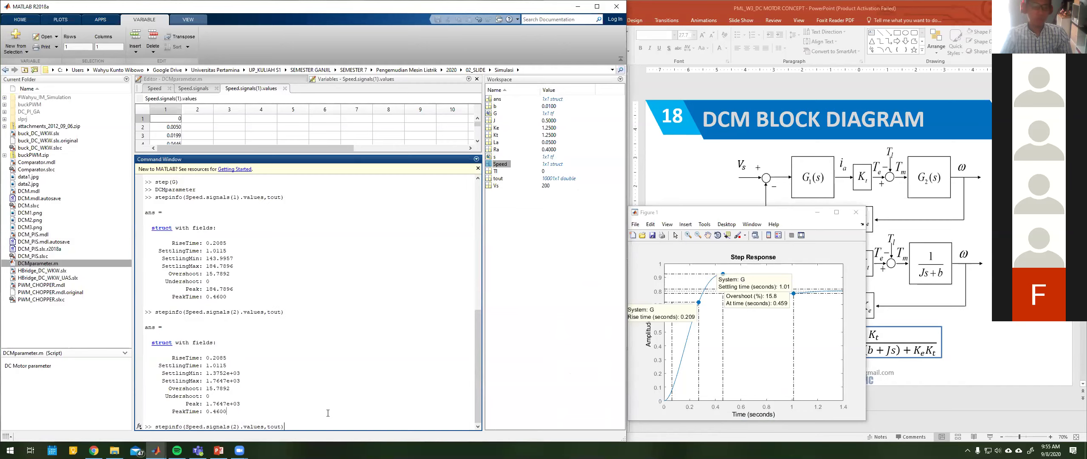